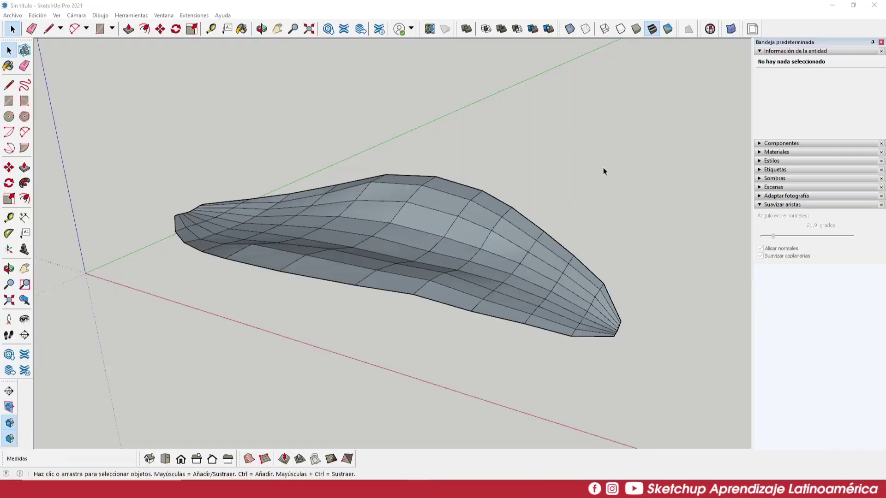
- Orbit the pillow-shaped lens mesh from several angles and bring up the Extensions menu showing Flowify
{"action": "middle_click_drag", "start_coordinate": [603, 171], "coordinate": [413, 169]}
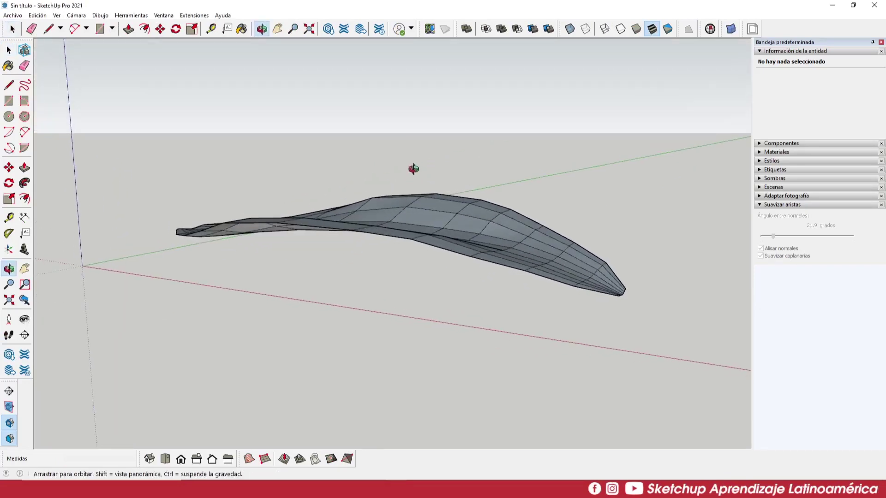
{"action": "mouse_move", "coordinate": [413, 169]}
{"action": "middle_mouse_down"}
{"action": "mouse_move", "coordinate": [486, 219]}
{"action": "mouse_move", "coordinate": [529, 282]}
{"action": "middle_mouse_up"}
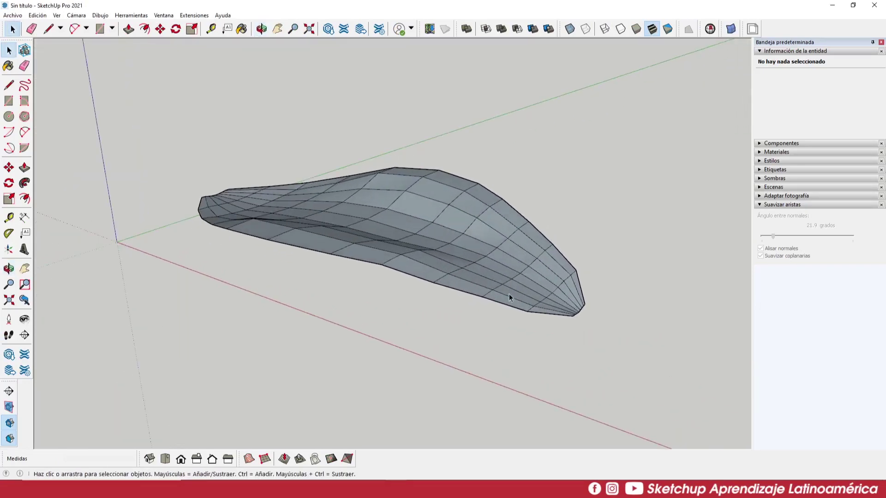
{"action": "mouse_move", "coordinate": [527, 241]}
{"action": "middle_mouse_down"}
{"action": "mouse_move", "coordinate": [447, 283]}
{"action": "mouse_move", "coordinate": [455, 300]}
{"action": "mouse_move", "coordinate": [334, 348]}
{"action": "mouse_move", "coordinate": [358, 33]}
{"action": "mouse_move", "coordinate": [562, 119]}
{"action": "mouse_move", "coordinate": [358, 228]}
{"action": "mouse_move", "coordinate": [249, 233]}
{"action": "middle_mouse_up"}
{"action": "mouse_move", "coordinate": [516, 169]}
{"action": "middle_mouse_down"}
{"action": "mouse_move", "coordinate": [457, 222]}
{"action": "mouse_move", "coordinate": [459, 277]}
{"action": "mouse_move", "coordinate": [363, 295]}
{"action": "mouse_move", "coordinate": [356, 289]}
{"action": "mouse_move", "coordinate": [482, 279]}
{"action": "mouse_move", "coordinate": [416, 273]}
{"action": "mouse_move", "coordinate": [530, 275]}
{"action": "mouse_move", "coordinate": [467, 299]}
{"action": "middle_mouse_up"}
{"action": "left_click", "coordinate": [540, 285]}
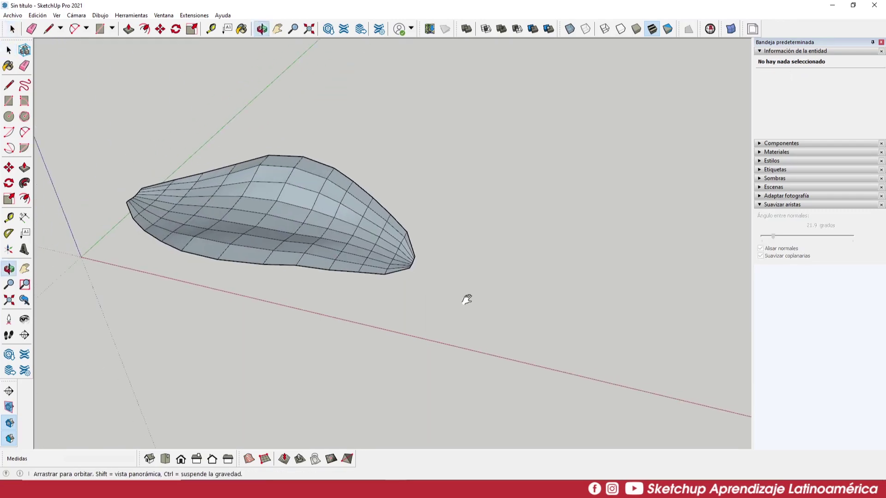
{"action": "left_click", "coordinate": [194, 15]}
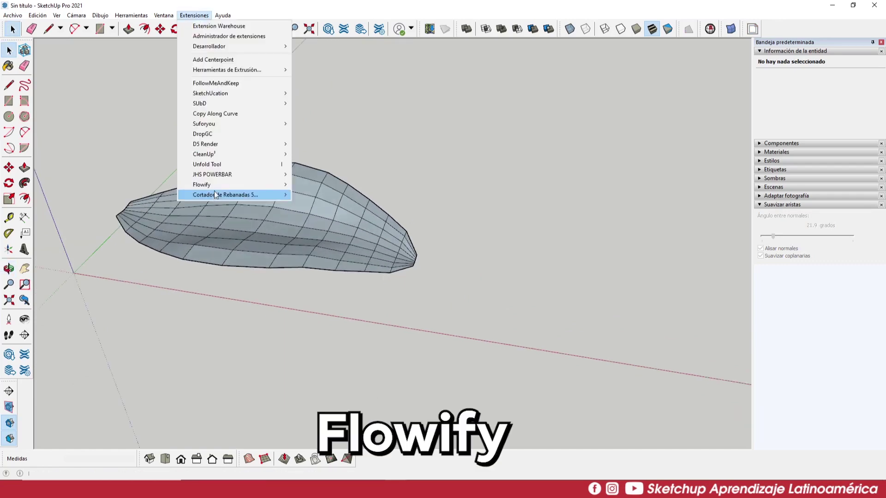
{"action": "mouse_move", "coordinate": [803, 284]}
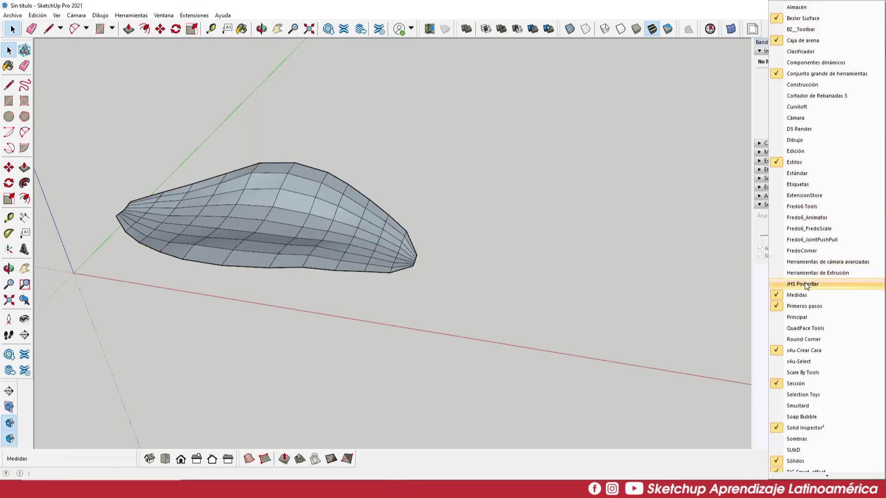
- Turn on the JHS PowerBar toolbar, reposition its floating panel, and check the Flowify submenu
{"action": "left_click", "coordinate": [803, 284]}
{"action": "left_click_drag", "start_coordinate": [100, 297], "coordinate": [78, 298]}
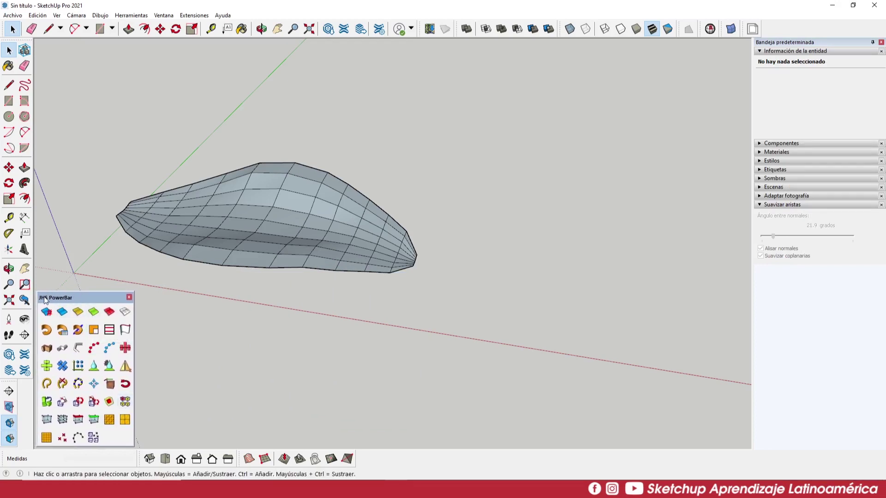
{"action": "left_click", "coordinate": [194, 15]}
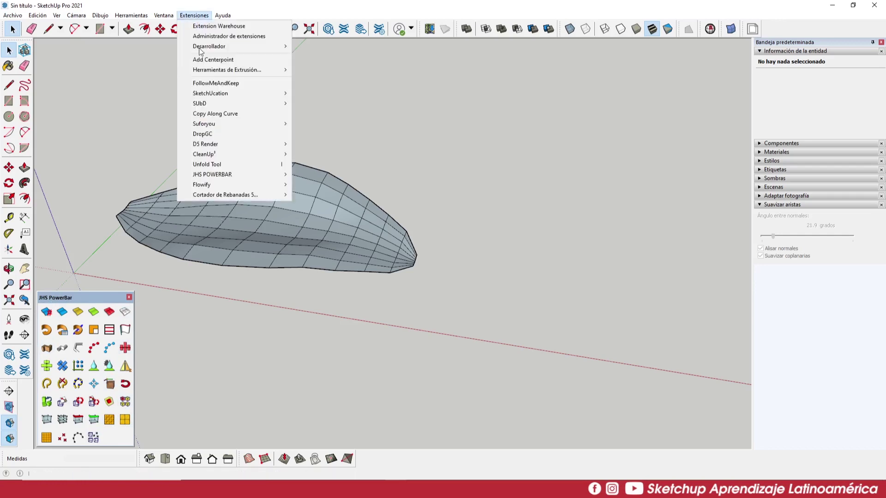
{"action": "left_click", "coordinate": [412, 160]}
{"action": "mouse_move", "coordinate": [412, 159]}
{"action": "middle_mouse_down"}
{"action": "mouse_move", "coordinate": [518, 271]}
{"action": "mouse_move", "coordinate": [447, 314]}
{"action": "mouse_move", "coordinate": [370, 174]}
{"action": "mouse_move", "coordinate": [285, 262]}
{"action": "mouse_move", "coordinate": [405, 287]}
{"action": "mouse_move", "coordinate": [455, 271]}
{"action": "middle_mouse_up"}
- Draw a small square rectangle beside the lens mesh
{"action": "left_click", "coordinate": [301, 259]}
{"action": "left_click", "coordinate": [498, 267]}
{"action": "mouse_move", "coordinate": [453, 219]}
{"action": "middle_mouse_down"}
{"action": "mouse_move", "coordinate": [423, 255]}
{"action": "mouse_move", "coordinate": [407, 209]}
{"action": "middle_mouse_up"}
{"action": "key", "text": "r"}
{"action": "left_click", "coordinate": [407, 210]}
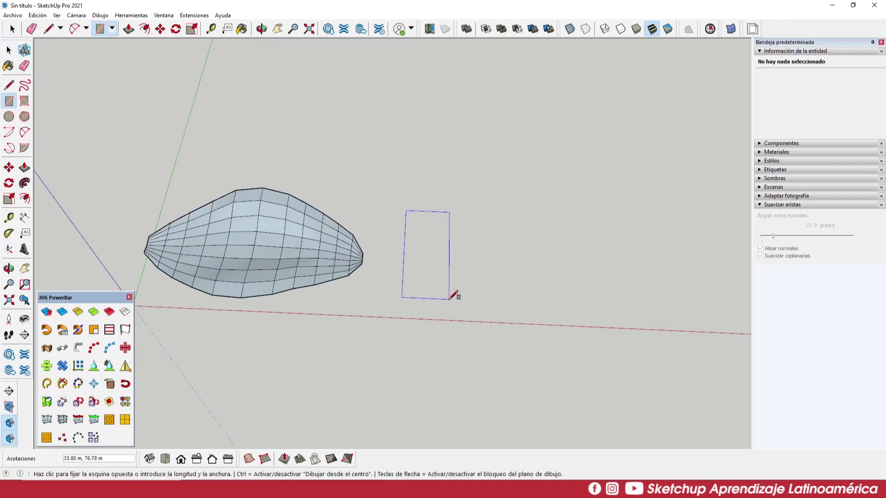
{"action": "middle_click_drag", "start_coordinate": [442, 297], "coordinate": [428, 283]}
{"action": "scroll", "coordinate": [415, 291], "scroll_direction": "up", "scroll_amount": 3}
{"action": "key", "text": "Escape"}
{"action": "left_click", "coordinate": [402, 303]}
{"action": "scroll", "coordinate": [420, 292], "scroll_direction": "up", "scroll_amount": 2}
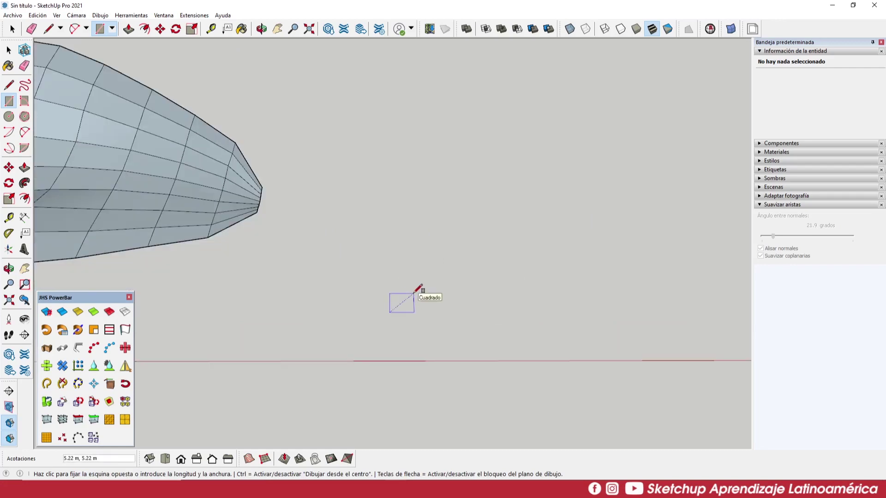
{"action": "left_click", "coordinate": [416, 293]}
{"action": "mouse_move", "coordinate": [415, 293]}
{"action": "middle_mouse_down"}
{"action": "mouse_move", "coordinate": [336, 153]}
{"action": "mouse_move", "coordinate": [439, 206]}
{"action": "mouse_move", "coordinate": [497, 263]}
{"action": "mouse_move", "coordinate": [362, 286]}
{"action": "mouse_move", "coordinate": [520, 300]}
{"action": "middle_mouse_up"}
{"action": "scroll", "coordinate": [376, 296], "scroll_direction": "up", "scroll_amount": 3}
{"action": "scroll", "coordinate": [468, 291], "scroll_direction": "up", "scroll_amount": 2}
- Draw both diagonals across the square so they cross at its centre
{"action": "key", "text": "l"}
{"action": "left_click", "coordinate": [487, 275]}
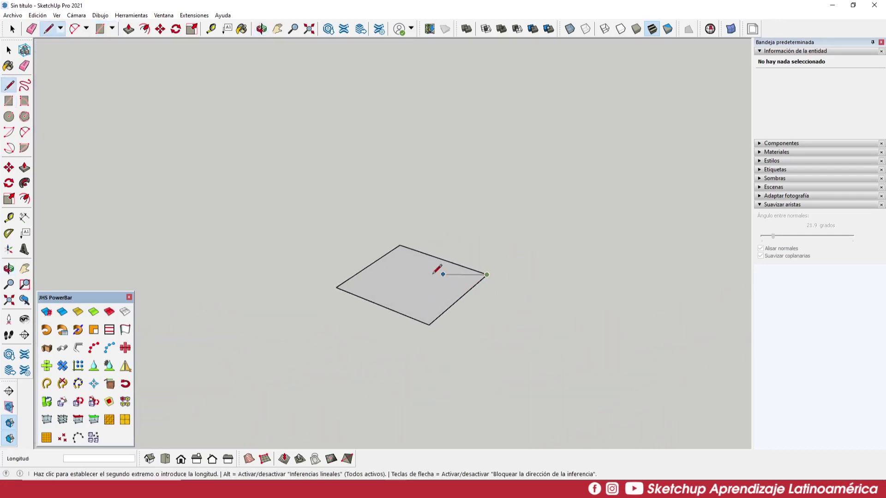
{"action": "left_click", "coordinate": [336, 288]}
{"action": "left_click", "coordinate": [400, 245]}
{"action": "left_click", "coordinate": [429, 325]}
{"action": "mouse_move", "coordinate": [429, 325]}
{"action": "middle_mouse_down"}
{"action": "mouse_move", "coordinate": [416, 277]}
{"action": "mouse_move", "coordinate": [420, 231]}
{"action": "middle_mouse_up"}
- Raise the diagonals' crossing point upward to form a four-sided pyramid
{"action": "key", "text": "m"}
{"action": "left_click", "coordinate": [412, 283]}
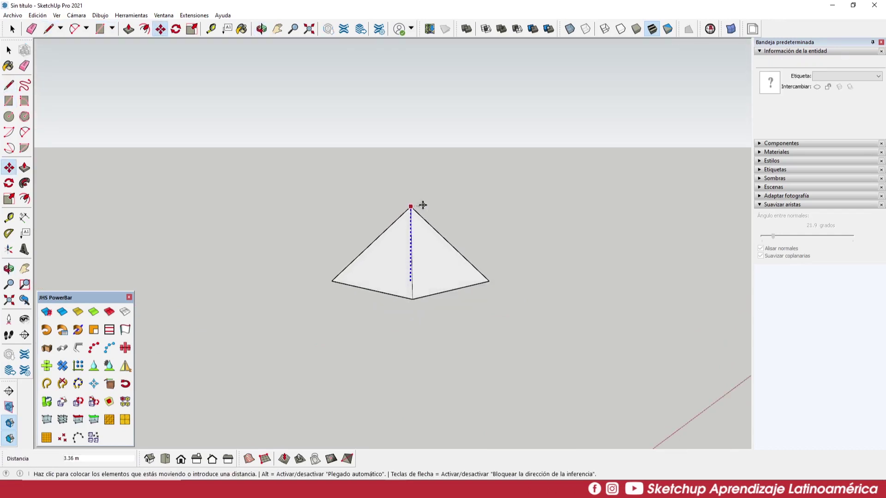
{"action": "type", "text": "3."}
{"action": "key", "text": "Return"}
{"action": "middle_click_drag", "start_coordinate": [375, 253], "coordinate": [485, 255]}
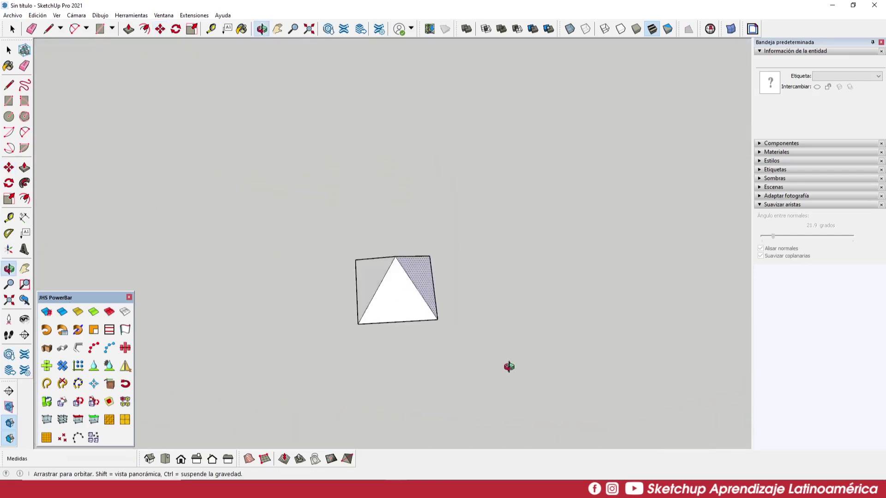
{"action": "mouse_move", "coordinate": [485, 255]}
{"action": "left_mouse_down"}
{"action": "mouse_move", "coordinate": [317, 215]}
{"action": "mouse_move", "coordinate": [502, 313]}
{"action": "left_mouse_up"}
- Select the whole pyramid and narrow the selection to its edges only
{"action": "key", "text": "space"}
{"action": "triple_click", "coordinate": [401, 252]}
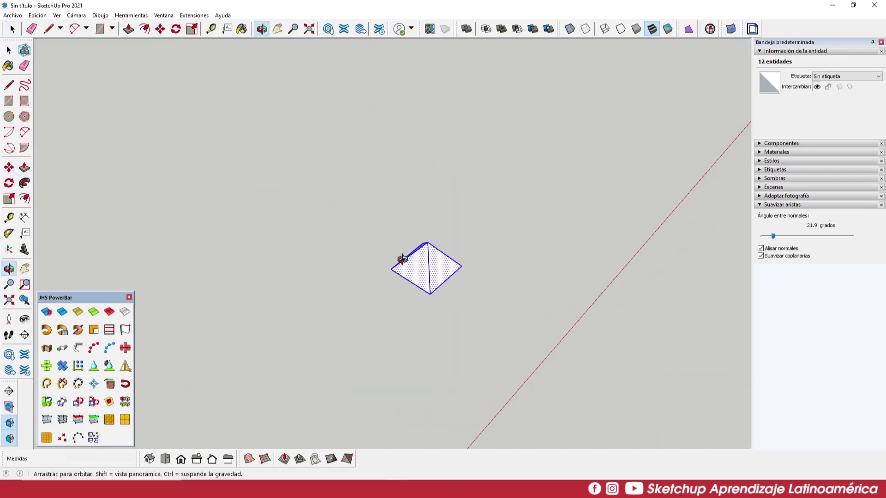
{"action": "right_click", "coordinate": [432, 274]}
{"action": "mouse_move", "coordinate": [461, 453]}
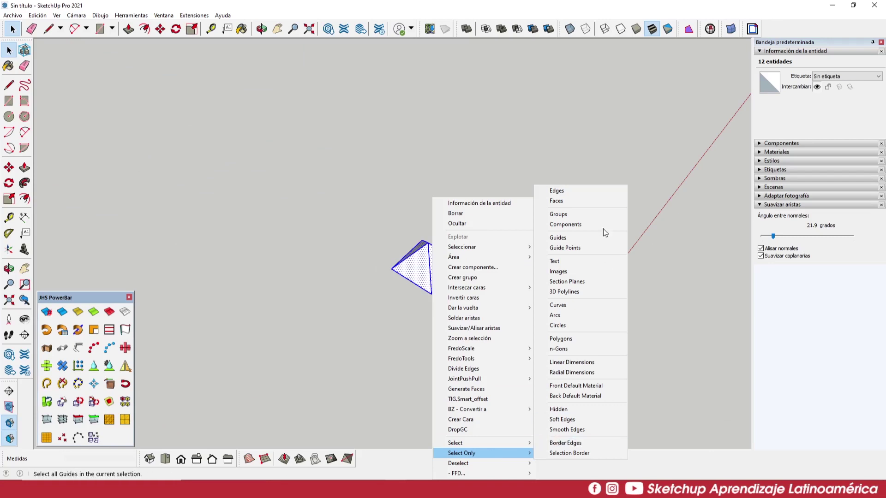
{"action": "left_click", "coordinate": [574, 197]}
{"action": "left_click", "coordinate": [439, 256]}
{"action": "middle_click_drag", "start_coordinate": [439, 256], "coordinate": [440, 254]}
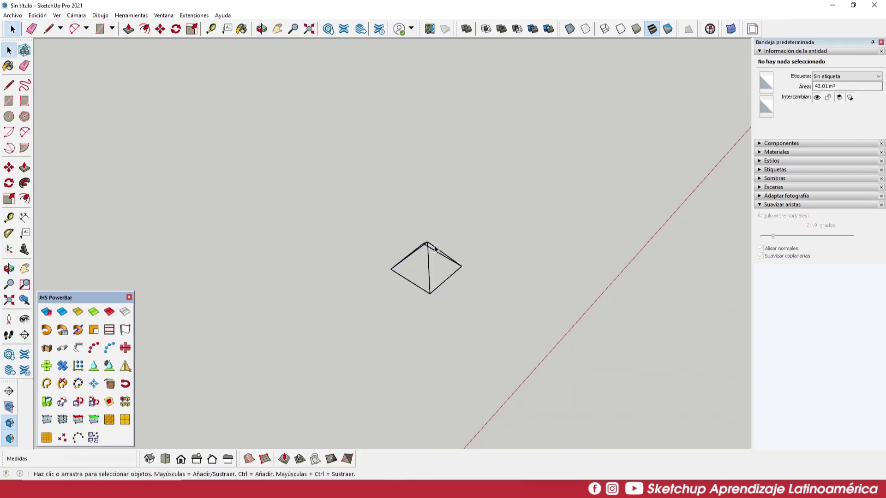
{"action": "right_click", "coordinate": [440, 253]}
{"action": "mouse_move", "coordinate": [488, 453]}
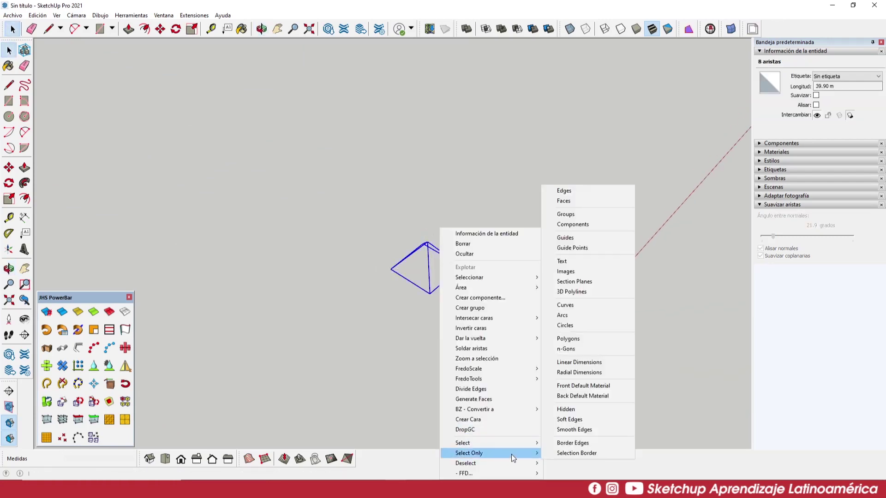
{"action": "left_click", "coordinate": [564, 200]}
{"action": "mouse_move", "coordinate": [515, 254]}
{"action": "middle_mouse_down"}
{"action": "mouse_move", "coordinate": [412, 276]}
{"action": "mouse_move", "coordinate": [411, 300]}
{"action": "mouse_move", "coordinate": [389, 327]}
{"action": "mouse_move", "coordinate": [528, 306]}
{"action": "mouse_move", "coordinate": [534, 331]}
{"action": "mouse_move", "coordinate": [603, 253]}
{"action": "mouse_move", "coordinate": [506, 345]}
{"action": "middle_mouse_up"}
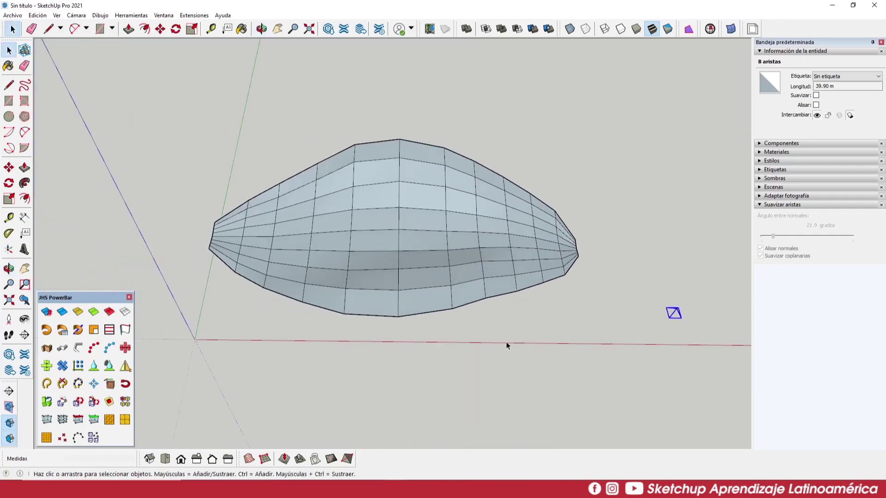
{"action": "scroll", "coordinate": [223, 246], "scroll_direction": "up", "scroll_amount": 2}
{"action": "scroll", "coordinate": [264, 244], "scroll_direction": "up", "scroll_amount": 2}
{"action": "scroll", "coordinate": [194, 237], "scroll_direction": "up", "scroll_amount": 3}
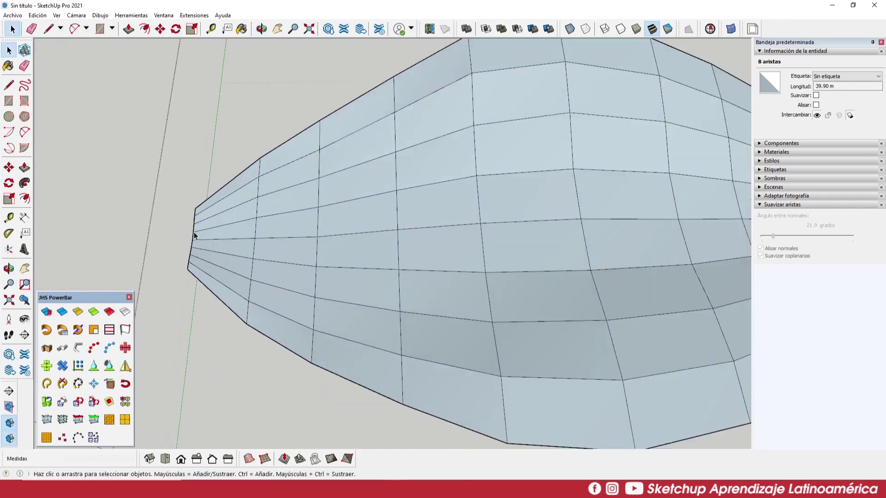
{"action": "scroll", "coordinate": [200, 284], "scroll_direction": "up", "scroll_amount": 2}
{"action": "scroll", "coordinate": [209, 307], "scroll_direction": "down", "scroll_amount": 2}
{"action": "scroll", "coordinate": [241, 325], "scroll_direction": "up", "scroll_amount": 2}
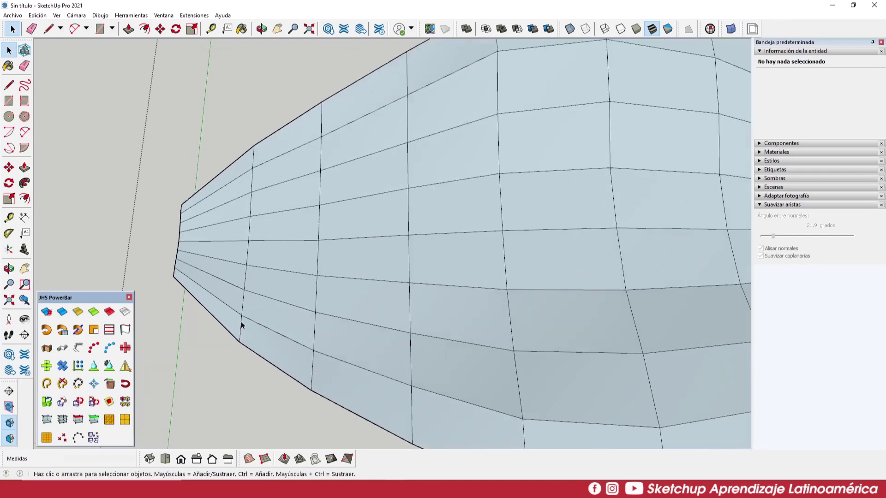
{"action": "left_click", "coordinate": [231, 275]}
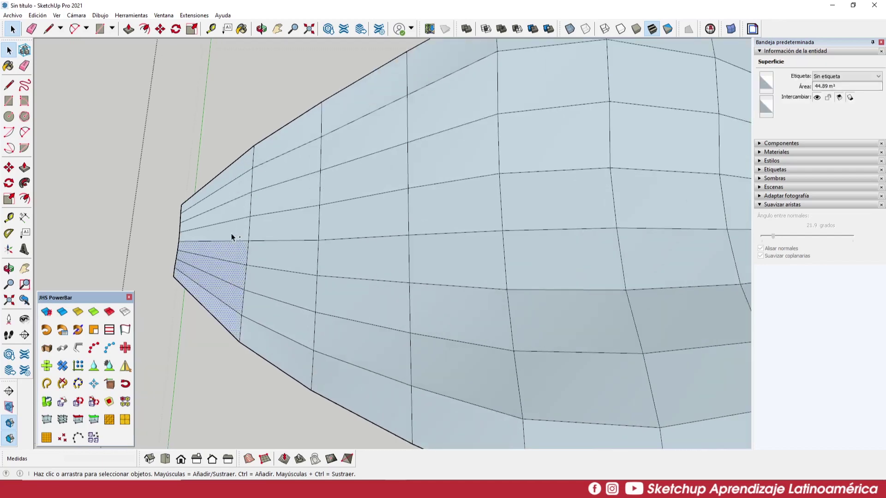
{"action": "left_click", "coordinate": [234, 179], "text": "shift"}
{"action": "scroll", "coordinate": [208, 195], "scroll_direction": "down", "scroll_amount": 3}
{"action": "scroll", "coordinate": [200, 135], "scroll_direction": "down", "scroll_amount": 2}
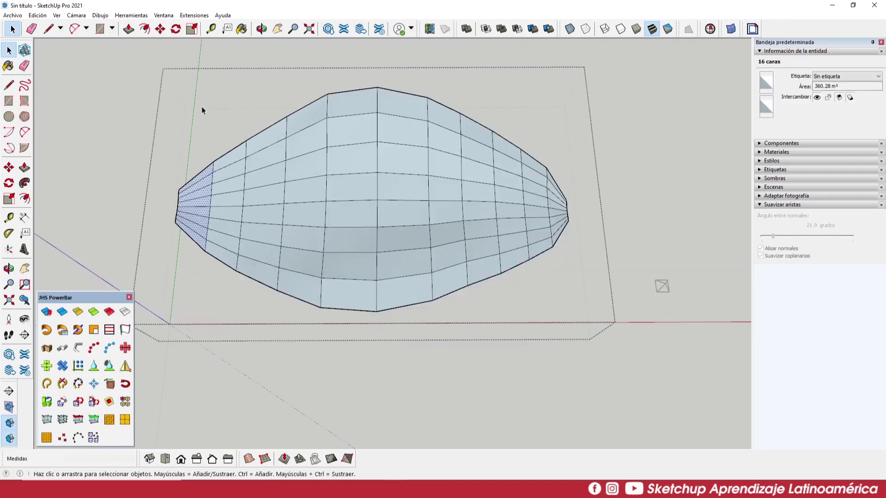
{"action": "scroll", "coordinate": [268, 238], "scroll_direction": "up", "scroll_amount": 1}
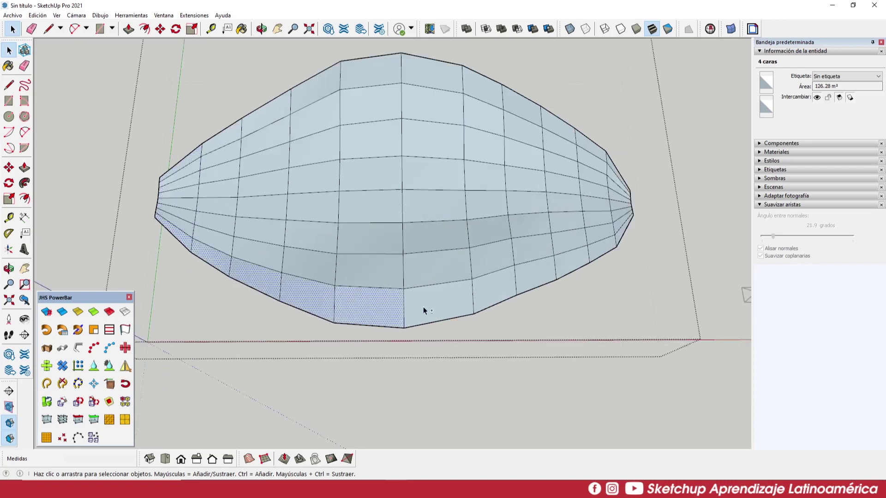
{"action": "left_click", "coordinate": [502, 291], "text": "shift"}
{"action": "left_click", "coordinate": [535, 277], "text": "shift"}
{"action": "left_click", "coordinate": [571, 265], "text": "shift"}
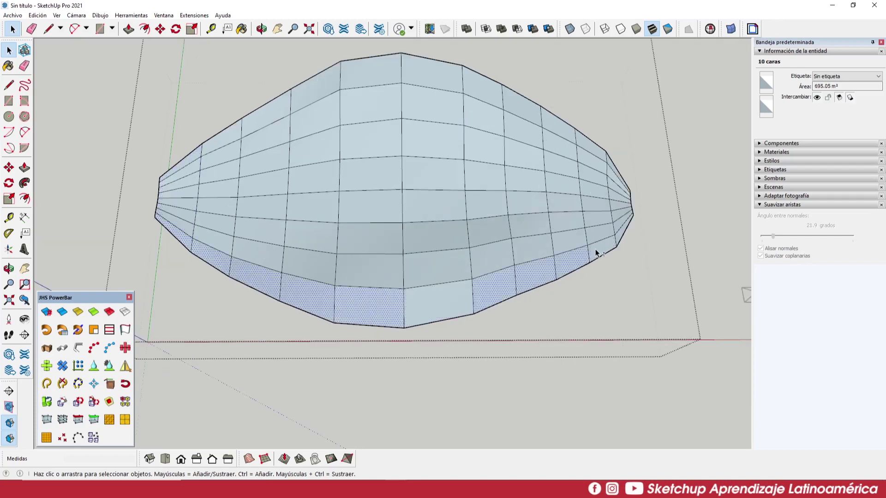
{"action": "left_click", "coordinate": [620, 236], "text": "shift"}
{"action": "scroll", "coordinate": [152, 259], "scroll_direction": "down", "scroll_amount": 2}
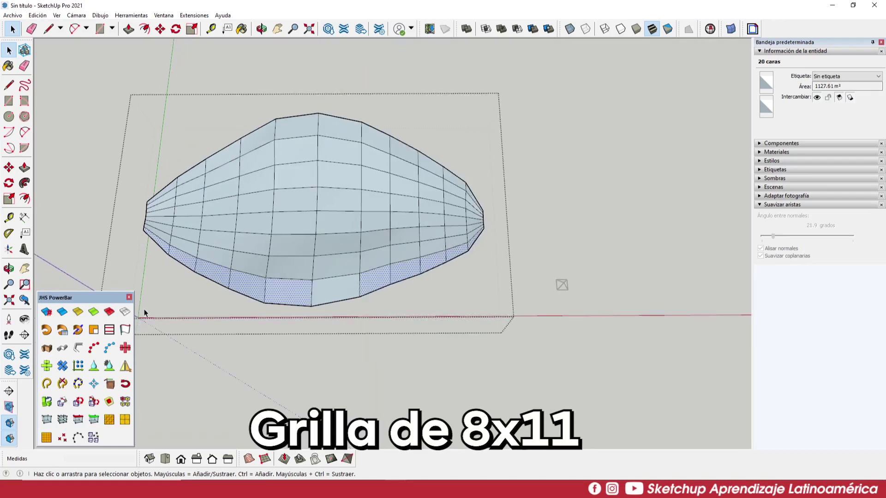
{"action": "scroll", "coordinate": [517, 273], "scroll_direction": "down", "scroll_amount": 1}
{"action": "left_click", "coordinate": [498, 288]}
{"action": "scroll", "coordinate": [521, 300], "scroll_direction": "up", "scroll_amount": 3}
{"action": "scroll", "coordinate": [577, 295], "scroll_direction": "up", "scroll_amount": 1}
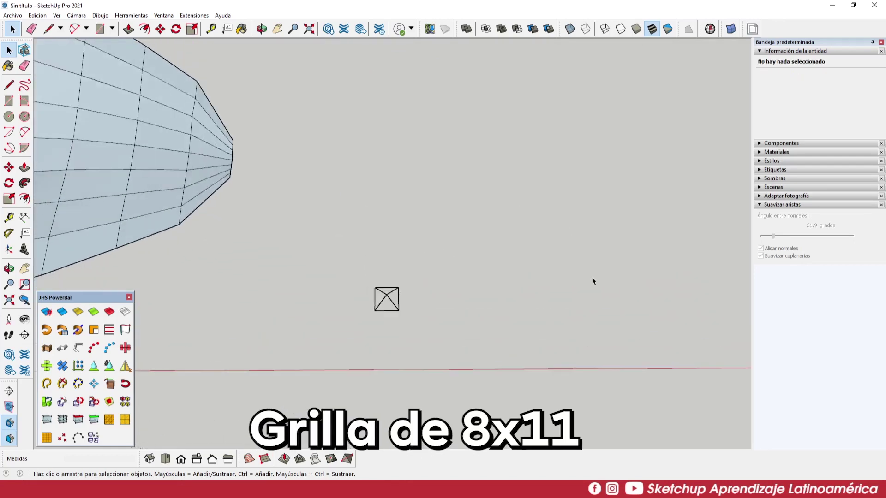
- Copy the pyramid module with a multiple array into a stacked tower of seven
{"action": "scroll", "coordinate": [455, 338], "scroll_direction": "up", "scroll_amount": 1}
{"action": "key", "text": "m"}
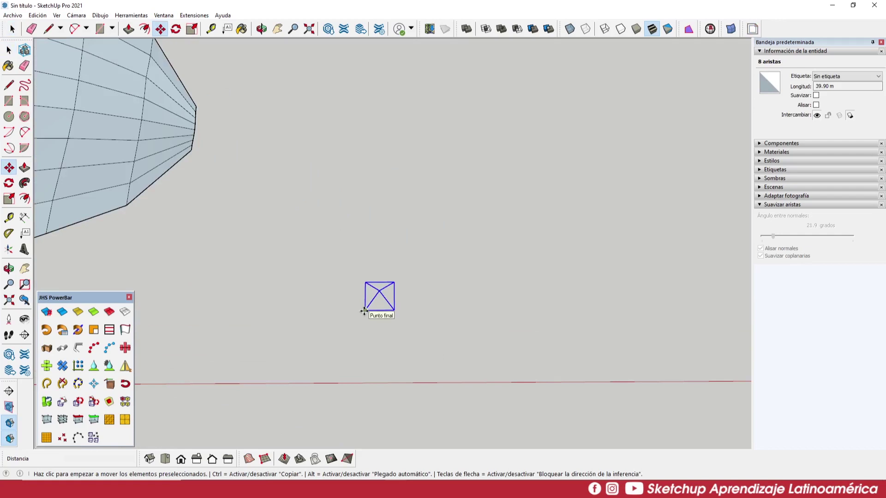
{"action": "left_click", "coordinate": [364, 312]}
{"action": "key", "text": "ctrl"}
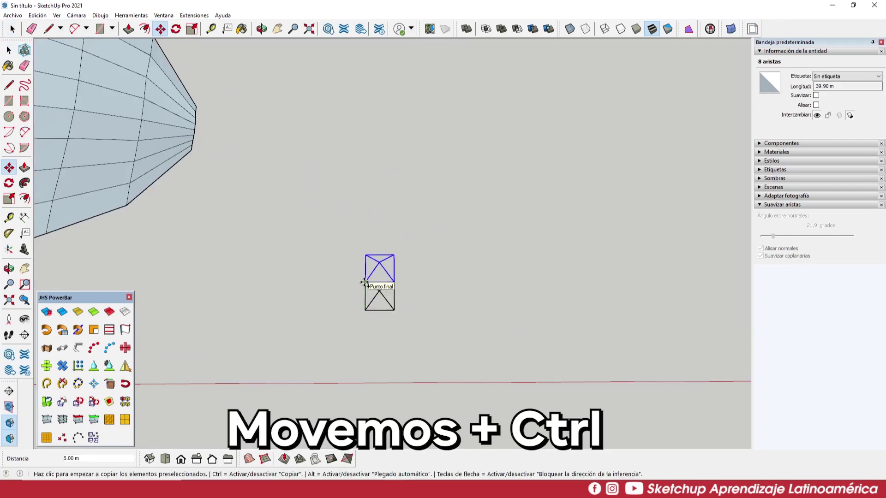
{"action": "type", "text": "x7"}
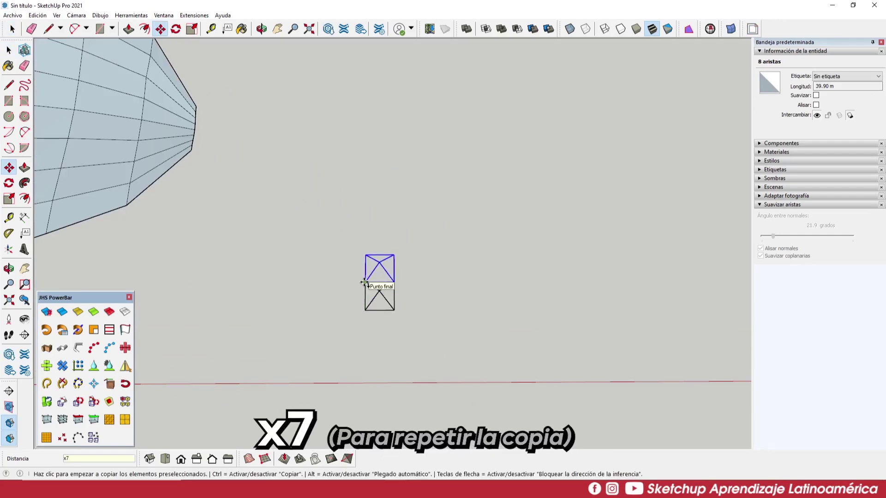
{"action": "key", "text": "Return"}
{"action": "scroll", "coordinate": [355, 293], "scroll_direction": "down", "scroll_amount": 2}
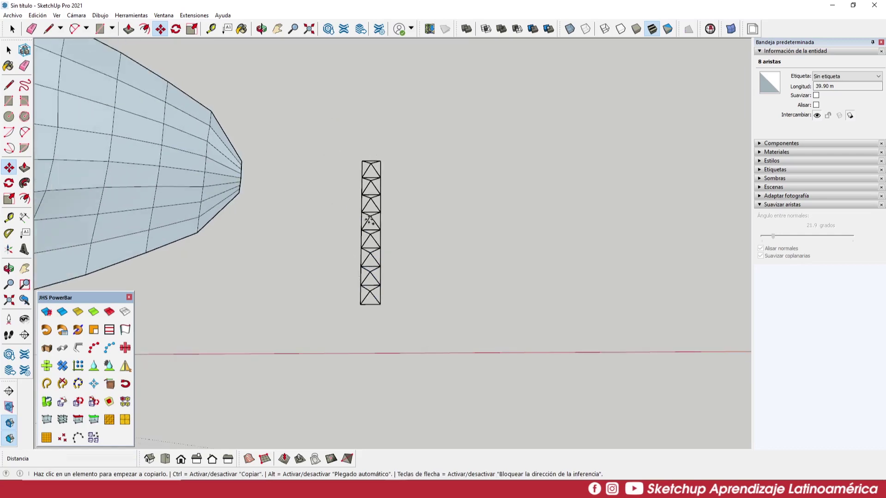
{"action": "scroll", "coordinate": [369, 221], "scroll_direction": "up", "scroll_amount": 2}
- Window-select the entire tower of pyramid modules
{"action": "key", "text": "space"}
{"action": "left_click_drag", "start_coordinate": [329, 119], "coordinate": [435, 229]}
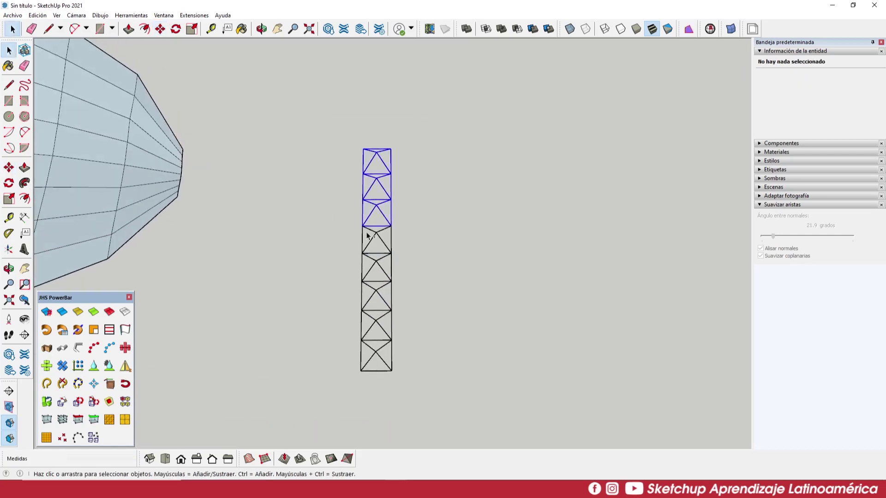
{"action": "left_click_drag", "start_coordinate": [350, 221], "coordinate": [408, 299]}
{"action": "left_click_drag", "start_coordinate": [317, 308], "coordinate": [398, 373], "text": "ctrl"}
{"action": "middle_click_drag", "start_coordinate": [398, 373], "coordinate": [266, 248]}
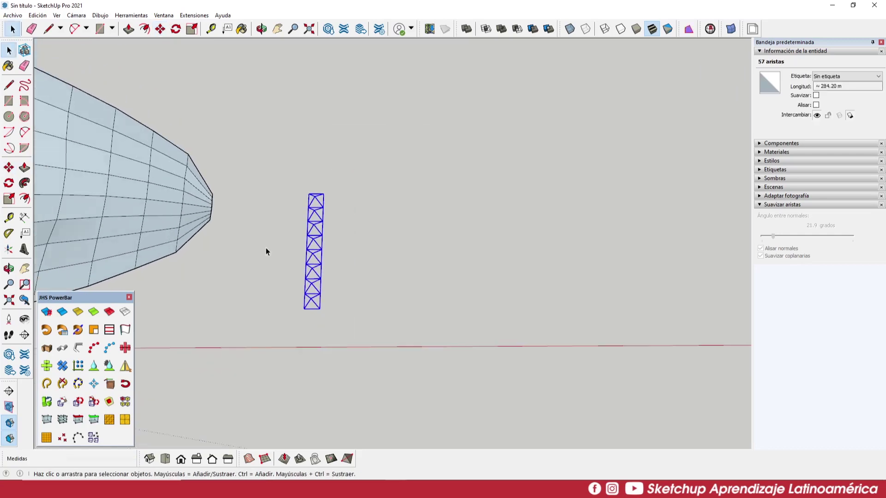
{"action": "scroll", "coordinate": [320, 288], "scroll_direction": "up", "scroll_amount": 1}
- Copy the tower sideways as a ten-copy array to form the grid
{"action": "key", "text": "m"}
{"action": "key", "text": "ctrl"}
{"action": "left_click", "coordinate": [305, 318]}
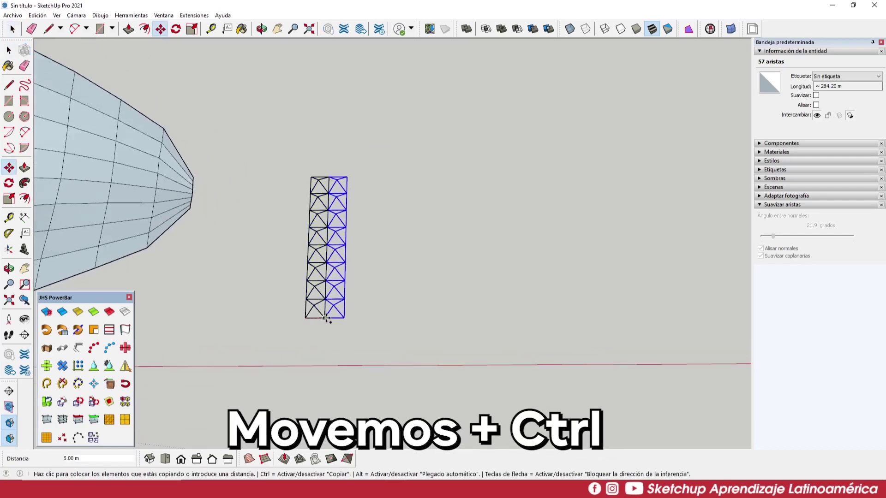
{"action": "type", "text": "x1"}
{"action": "key", "text": "Return"}
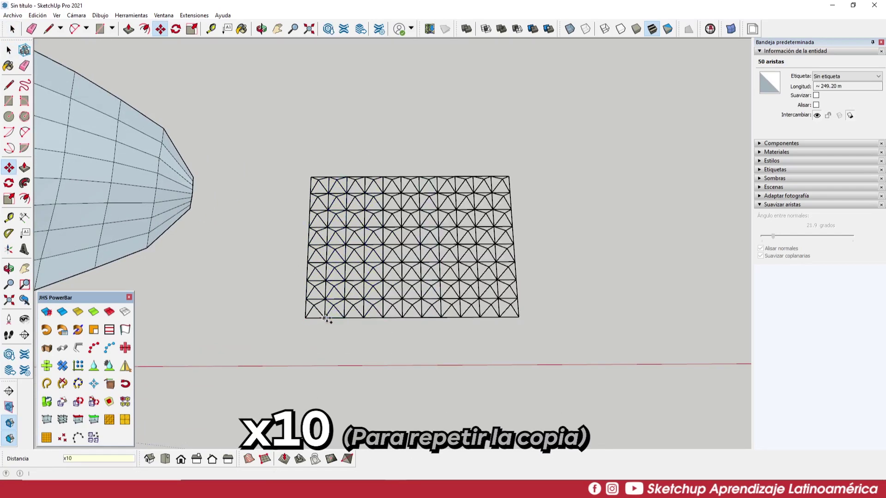
{"action": "key", "text": "space"}
- Box-select the whole pyramid grid, left and right columns together
{"action": "middle_click_drag", "start_coordinate": [327, 319], "coordinate": [285, 171]}
{"action": "mouse_move", "coordinate": [285, 168]}
{"action": "left_mouse_down"}
{"action": "mouse_move", "coordinate": [342, 330]}
{"action": "mouse_move", "coordinate": [370, 349]}
{"action": "left_mouse_up"}
{"action": "left_click_drag", "start_coordinate": [355, 155], "coordinate": [432, 340], "text": "ctrl"}
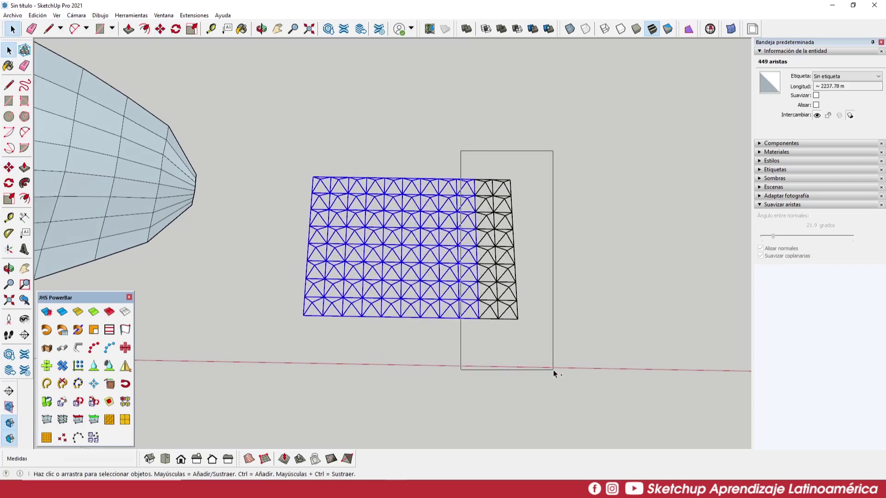
{"action": "left_click_drag", "start_coordinate": [553, 370], "coordinate": [553, 370]}
{"action": "mouse_move", "coordinate": [553, 371]}
{"action": "middle_mouse_down"}
{"action": "mouse_move", "coordinate": [562, 303]}
{"action": "mouse_move", "coordinate": [416, 287]}
{"action": "mouse_move", "coordinate": [128, 154]}
{"action": "middle_mouse_up"}
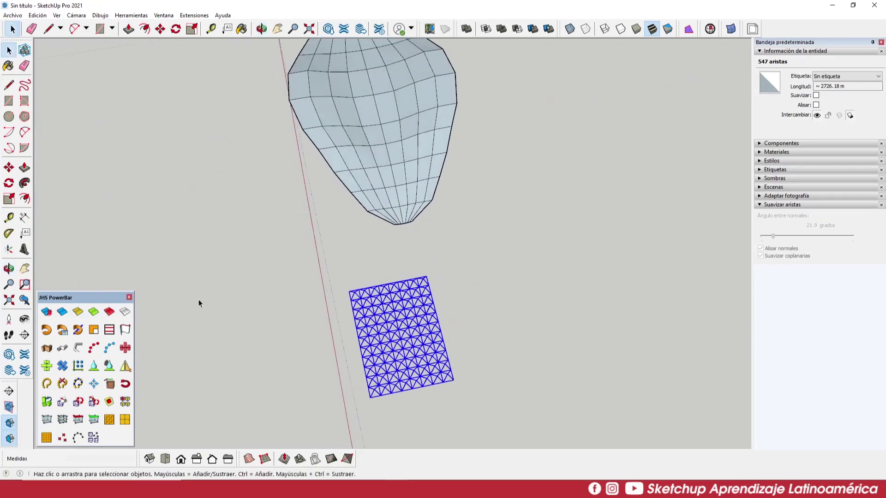
{"action": "middle_click_drag", "start_coordinate": [194, 309], "coordinate": [337, 302]}
- Stretch the grouped grid wider by scaling from a corner handle
{"action": "scroll", "coordinate": [353, 295], "scroll_direction": "down", "scroll_amount": 2}
{"action": "key", "text": "s"}
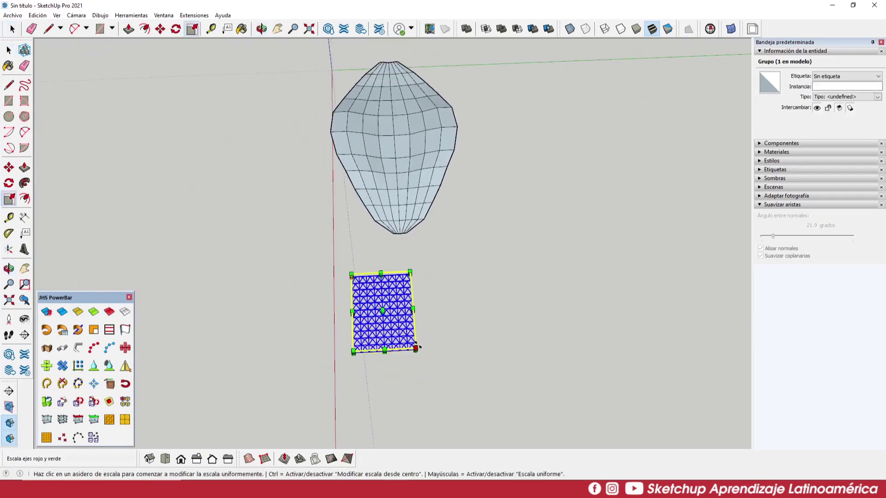
{"action": "left_click", "coordinate": [418, 346]}
{"action": "left_click", "coordinate": [474, 384]}
{"action": "mouse_move", "coordinate": [474, 384]}
{"action": "middle_mouse_down"}
{"action": "mouse_move", "coordinate": [642, 287]}
{"action": "mouse_move", "coordinate": [480, 257]}
{"action": "middle_mouse_up"}
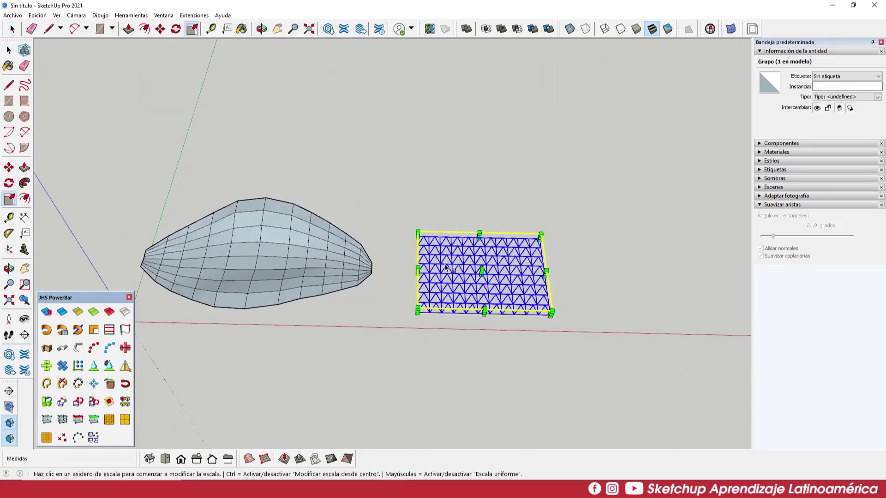
- Draw a flat rectangle corner to corner across the grid's footprint
{"action": "key", "text": "m"}
{"action": "mouse_move", "coordinate": [419, 324]}
{"action": "middle_mouse_down"}
{"action": "mouse_move", "coordinate": [441, 277]}
{"action": "mouse_move", "coordinate": [316, 233]}
{"action": "mouse_move", "coordinate": [516, 314]}
{"action": "mouse_move", "coordinate": [609, 313]}
{"action": "mouse_move", "coordinate": [561, 291]}
{"action": "mouse_move", "coordinate": [475, 339]}
{"action": "middle_mouse_up"}
{"action": "key", "text": "r"}
{"action": "left_click", "coordinate": [580, 326]}
{"action": "left_click", "coordinate": [558, 286]}
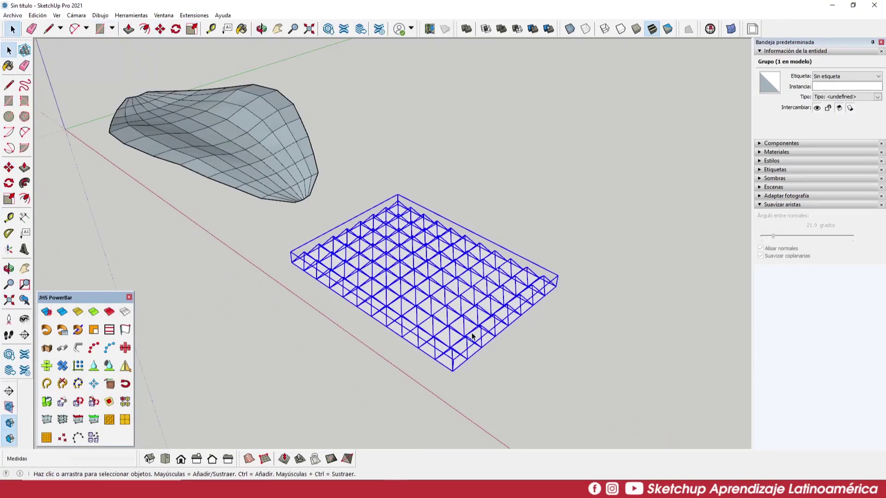
{"action": "key", "text": "space"}
- Move the flat rectangle up so it sits above the grid
{"action": "middle_click_drag", "start_coordinate": [347, 262], "coordinate": [452, 259]}
{"action": "key", "text": "m"}
{"action": "left_click", "coordinate": [452, 258]}
{"action": "key", "text": "ctrl"}
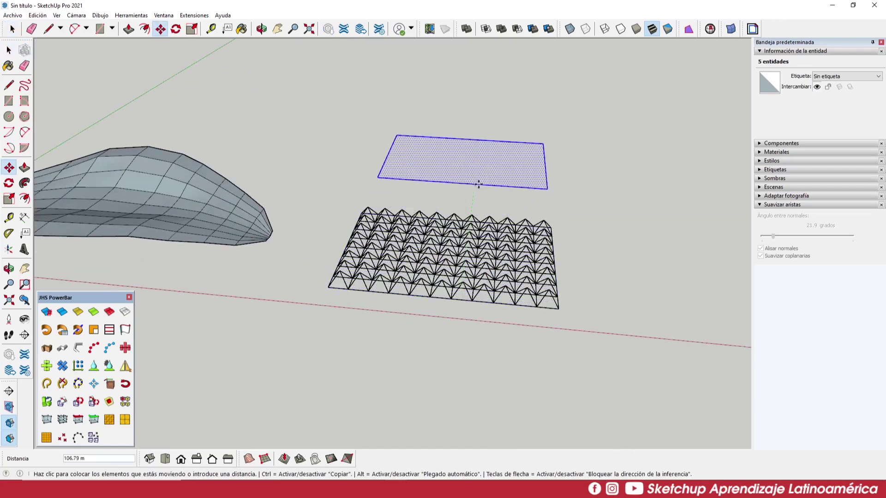
{"action": "left_click", "coordinate": [537, 181]}
{"action": "key", "text": "space"}
{"action": "middle_click_drag", "start_coordinate": [520, 177], "coordinate": [512, 207]}
{"action": "left_click", "coordinate": [512, 207]}
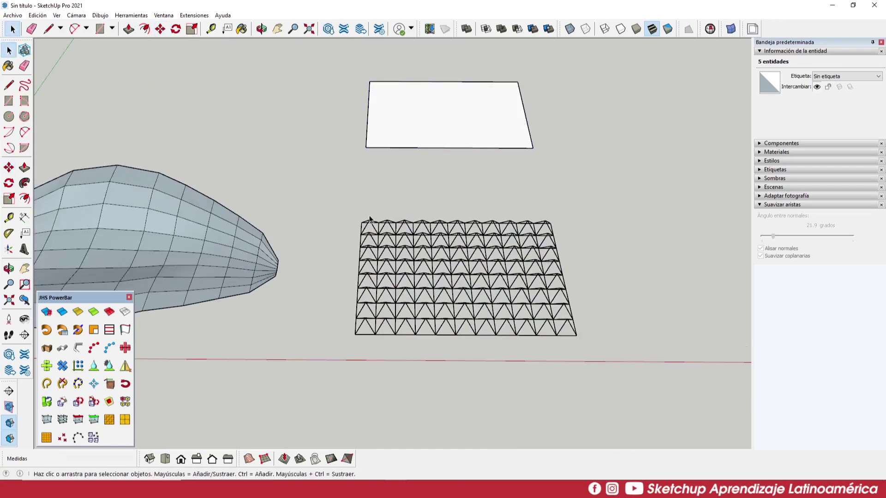
{"action": "middle_click_drag", "start_coordinate": [467, 320], "coordinate": [479, 171]}
- Group the rectangle's face and edges into their own group
{"action": "double_click", "coordinate": [478, 170]}
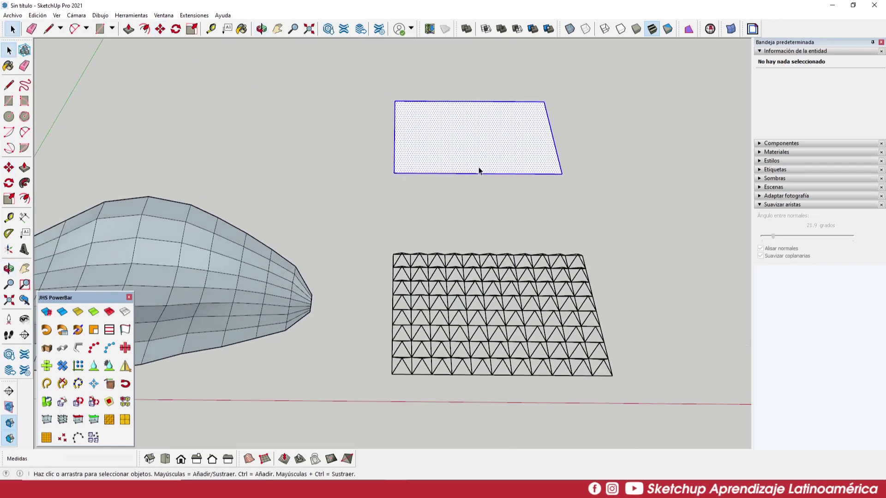
{"action": "left_click", "coordinate": [429, 262]}
{"action": "middle_click_drag", "start_coordinate": [465, 335], "coordinate": [603, 256]}
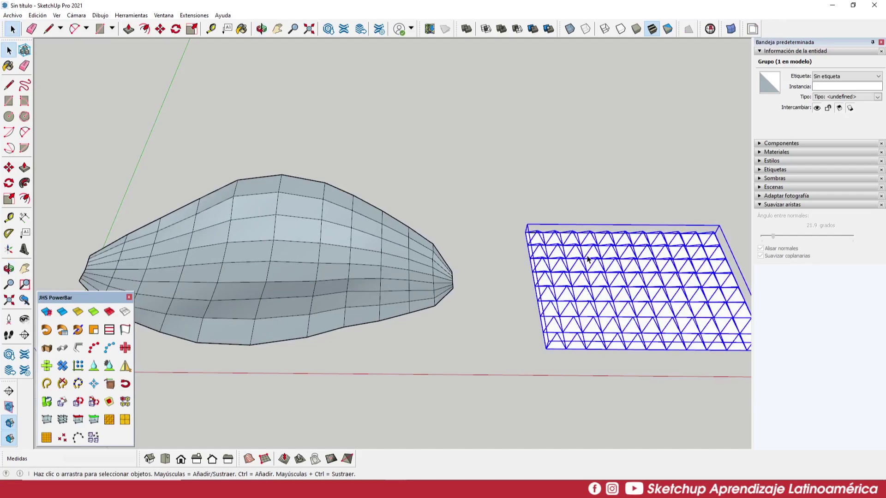
{"action": "scroll", "coordinate": [408, 274], "scroll_direction": "up", "scroll_amount": 3}
{"action": "scroll", "coordinate": [429, 277], "scroll_direction": "up", "scroll_amount": 3}
{"action": "scroll", "coordinate": [453, 280], "scroll_direction": "up", "scroll_amount": 2}
{"action": "right_click", "coordinate": [452, 280]}
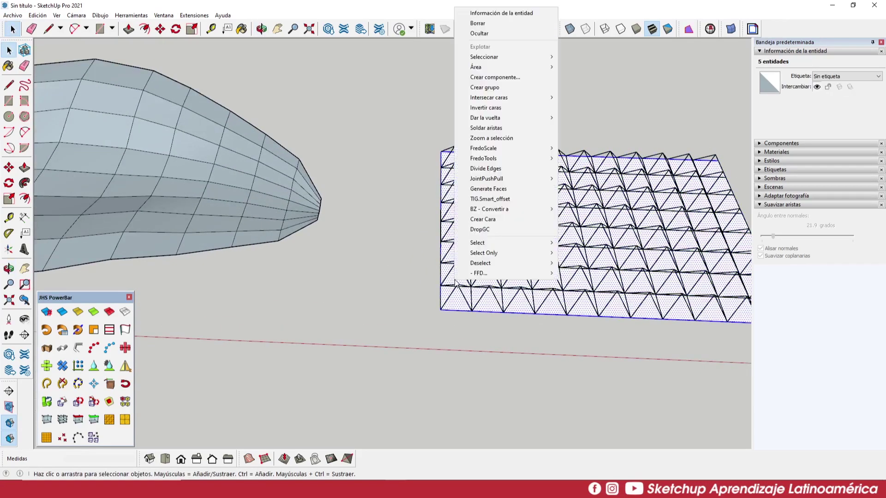
{"action": "left_click", "coordinate": [482, 116]}
- Select both the grid group and the rectangle group together
{"action": "left_click_drag", "start_coordinate": [496, 170], "coordinate": [710, 316]}
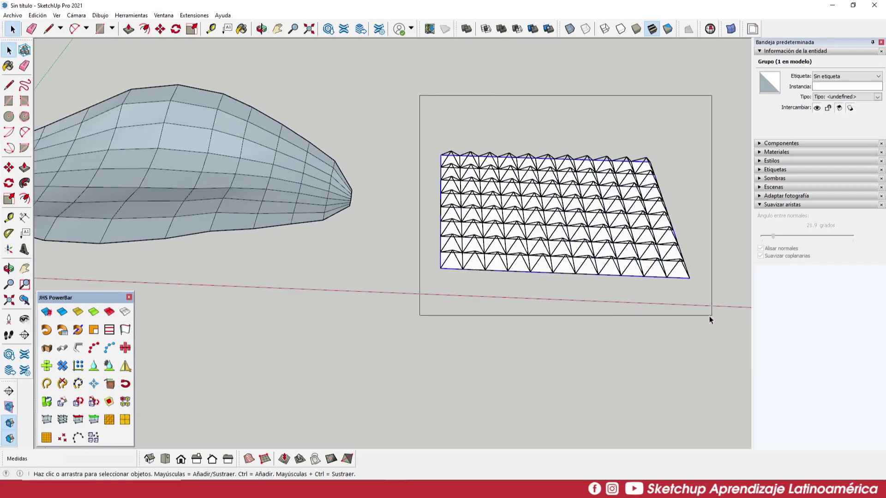
{"action": "middle_click_drag", "start_coordinate": [710, 317], "coordinate": [565, 206]}
{"action": "scroll", "coordinate": [565, 206], "scroll_direction": "up", "scroll_amount": 3}
{"action": "key", "text": "m"}
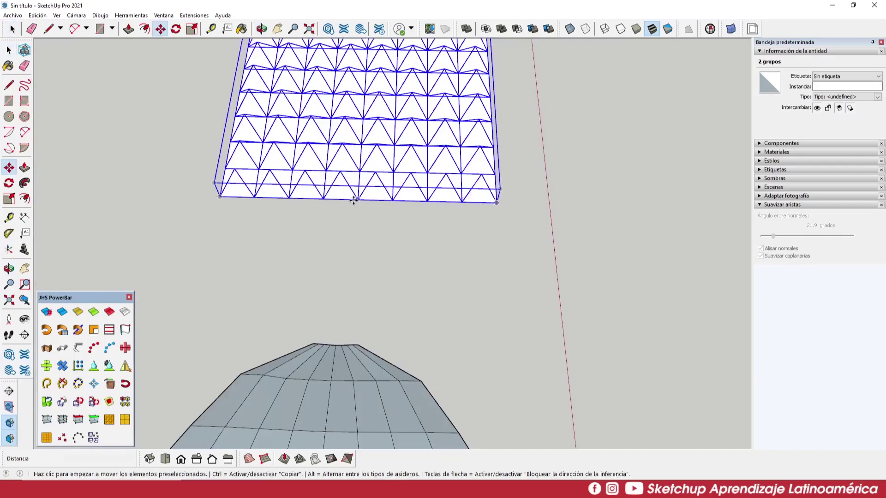
{"action": "middle_click_drag", "start_coordinate": [354, 200], "coordinate": [527, 181]}
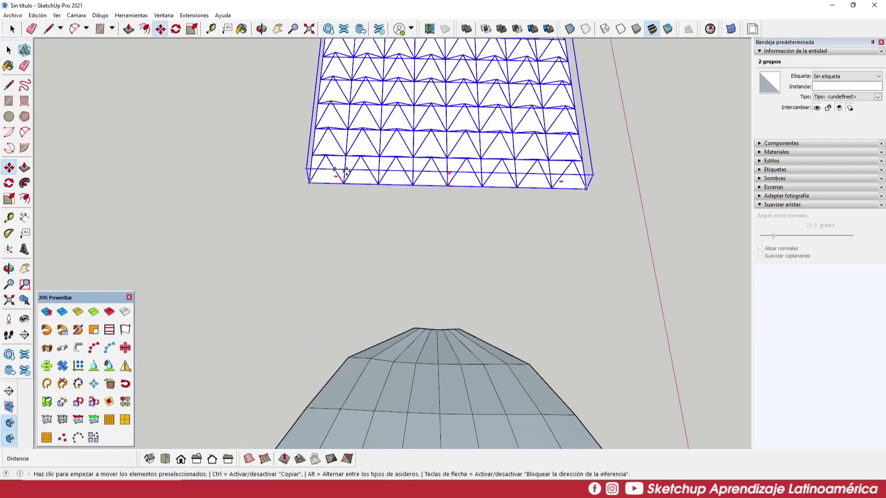
{"action": "left_click", "coordinate": [445, 187]}
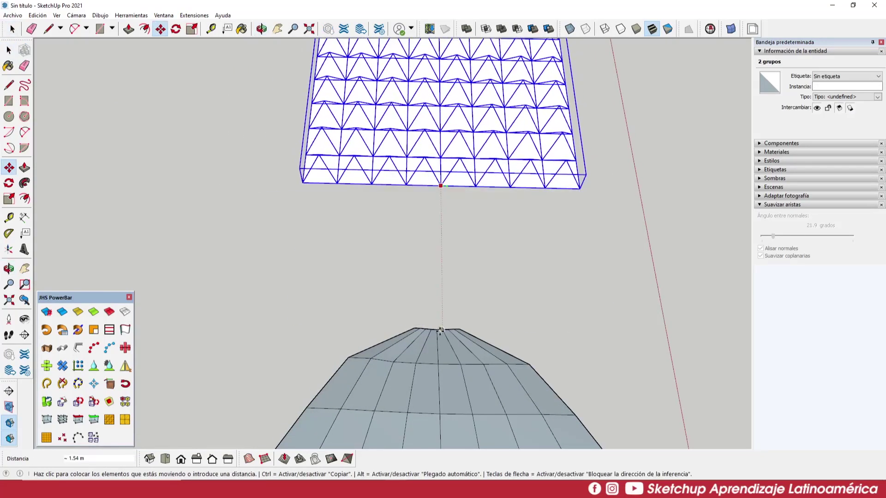
{"action": "middle_click_drag", "start_coordinate": [436, 330], "coordinate": [569, 251]}
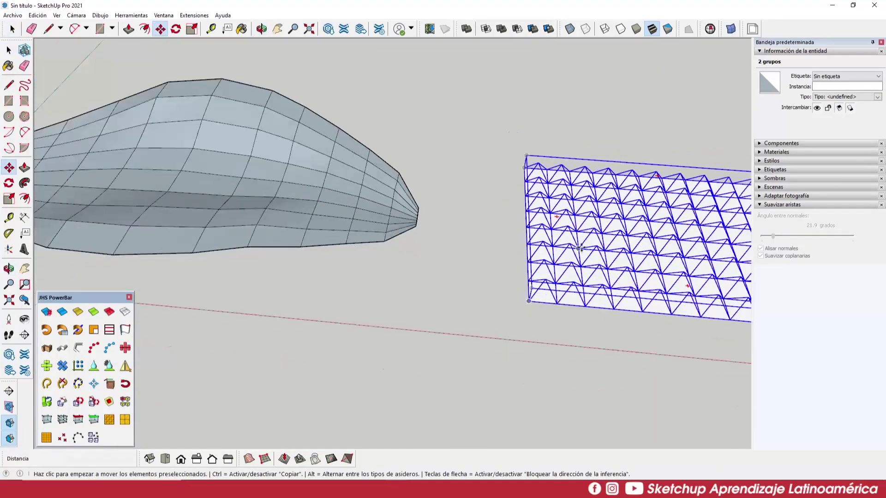
{"action": "mouse_move", "coordinate": [531, 247]}
{"action": "middle_mouse_down"}
{"action": "mouse_move", "coordinate": [480, 236]}
{"action": "mouse_move", "coordinate": [455, 263]}
{"action": "middle_mouse_up"}
{"action": "key", "text": "space"}
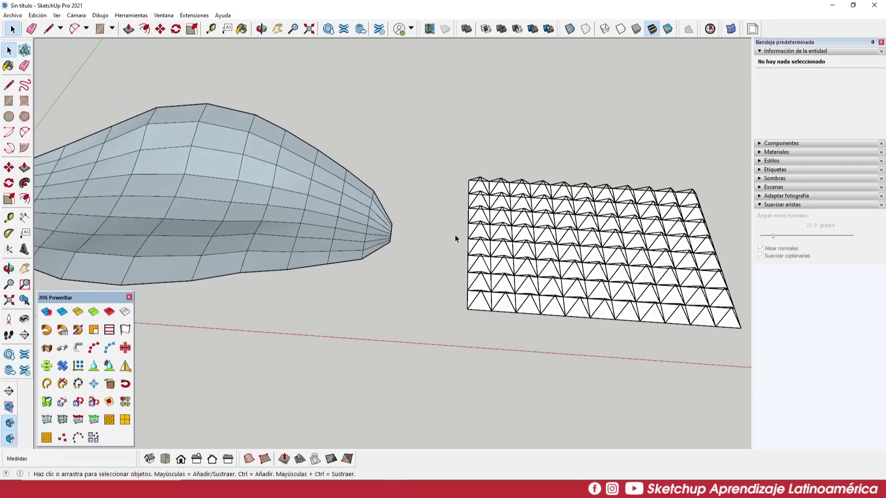
{"action": "scroll", "coordinate": [464, 249], "scroll_direction": "up", "scroll_amount": 2}
{"action": "scroll", "coordinate": [471, 251], "scroll_direction": "down", "scroll_amount": 1}
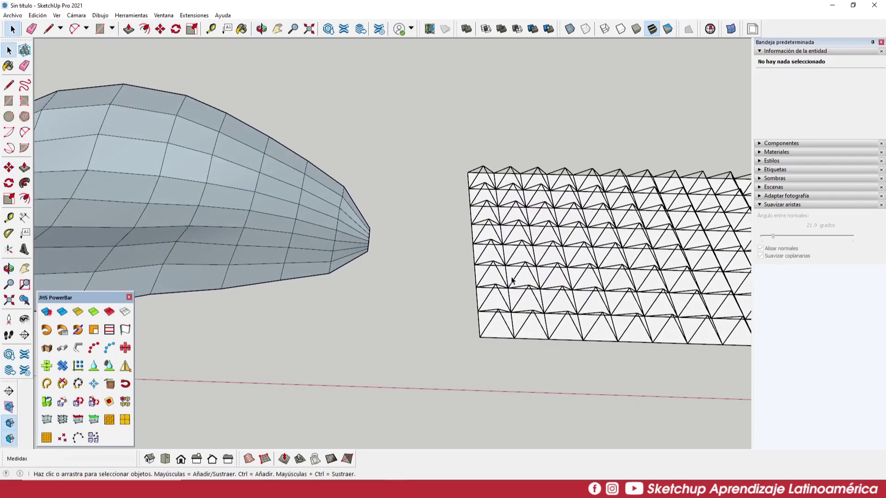
{"action": "scroll", "coordinate": [512, 279], "scroll_direction": "down", "scroll_amount": 2}
{"action": "left_click", "coordinate": [494, 282]}
{"action": "mouse_move", "coordinate": [572, 264]}
{"action": "middle_mouse_down"}
{"action": "mouse_move", "coordinate": [447, 159]}
{"action": "mouse_move", "coordinate": [565, 253]}
{"action": "mouse_move", "coordinate": [636, 252]}
{"action": "mouse_move", "coordinate": [640, 223]}
{"action": "mouse_move", "coordinate": [587, 207]}
{"action": "middle_mouse_up"}
{"action": "left_click", "coordinate": [636, 252]}
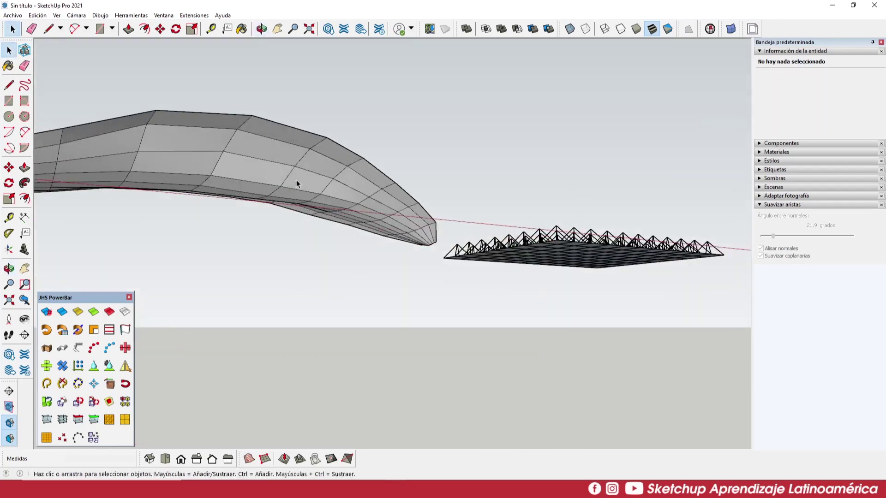
{"action": "mouse_move", "coordinate": [320, 191]}
{"action": "middle_mouse_down"}
{"action": "mouse_move", "coordinate": [368, 205]}
{"action": "mouse_move", "coordinate": [213, 184]}
{"action": "mouse_move", "coordinate": [467, 181]}
{"action": "mouse_move", "coordinate": [362, 214]}
{"action": "mouse_move", "coordinate": [469, 212]}
{"action": "mouse_move", "coordinate": [290, 204]}
{"action": "mouse_move", "coordinate": [381, 239]}
{"action": "mouse_move", "coordinate": [521, 253]}
{"action": "mouse_move", "coordinate": [386, 260]}
{"action": "middle_mouse_up"}
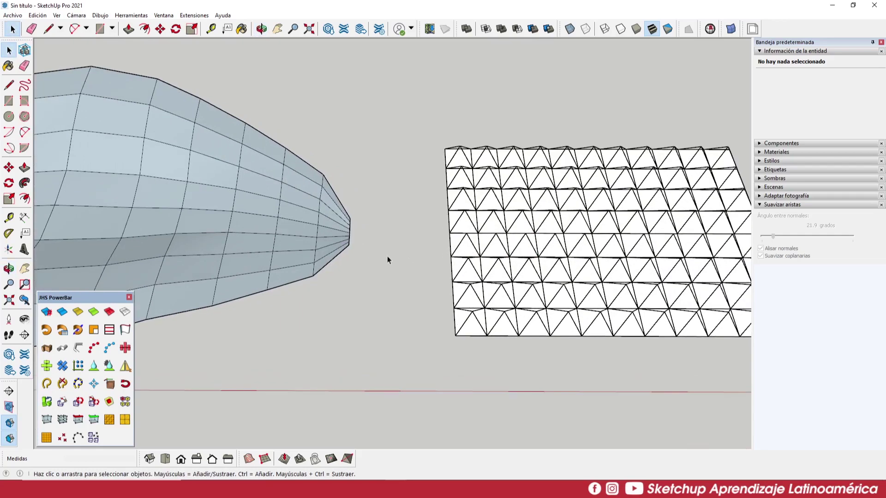
- Draw two lines from the shell's pointed tip to the grid's two near corners
{"action": "key", "text": "l"}
{"action": "scroll", "coordinate": [356, 242], "scroll_direction": "up", "scroll_amount": 1}
{"action": "left_click", "coordinate": [349, 245]}
{"action": "left_click", "coordinate": [482, 358]}
{"action": "left_click", "coordinate": [349, 212]}
{"action": "left_click", "coordinate": [464, 129]}
{"action": "key", "text": "space"}
{"action": "middle_click_drag", "start_coordinate": [464, 130], "coordinate": [583, 361]}
- Rotate the grid and its connecting lines about the shell tip
{"action": "left_click_drag", "start_coordinate": [583, 361], "coordinate": [435, 201]}
{"action": "key", "text": "q"}
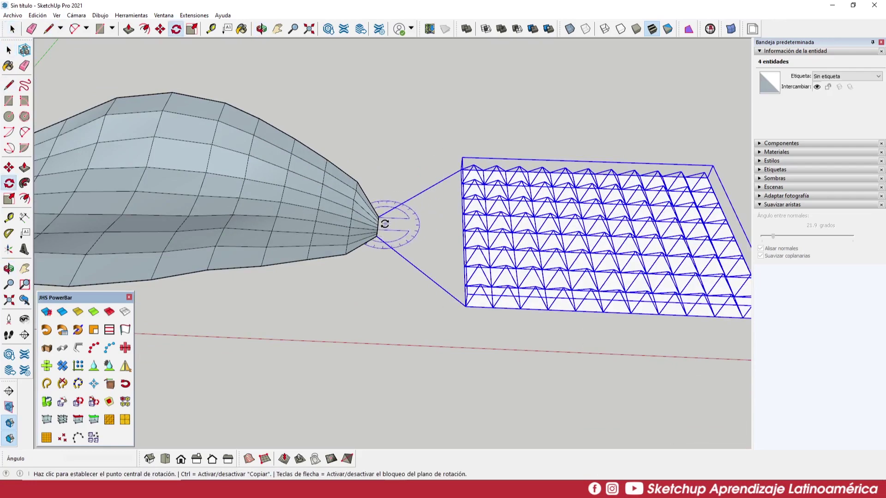
{"action": "left_click", "coordinate": [480, 226]}
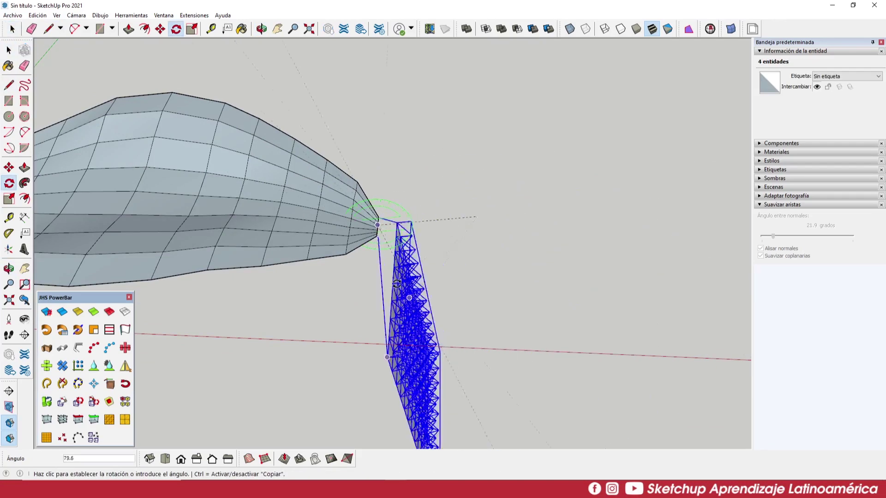
{"action": "left_click", "coordinate": [457, 296]}
{"action": "key", "text": "space"}
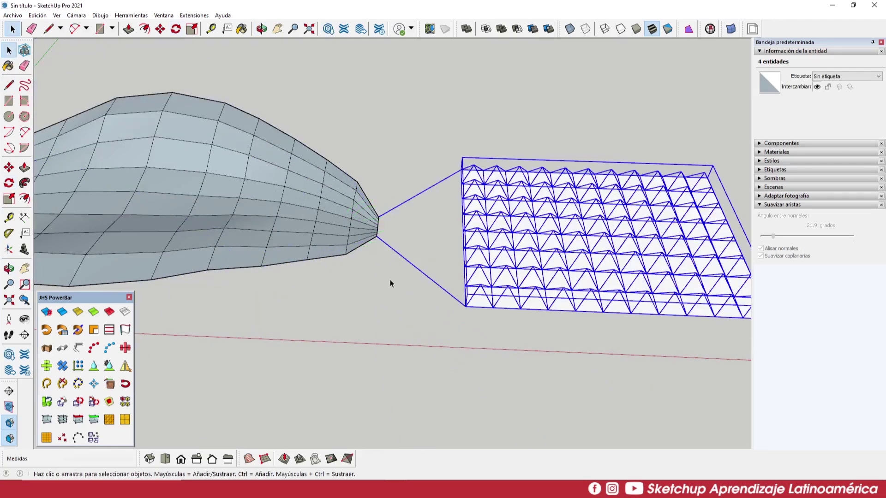
{"action": "left_click", "coordinate": [384, 219]}
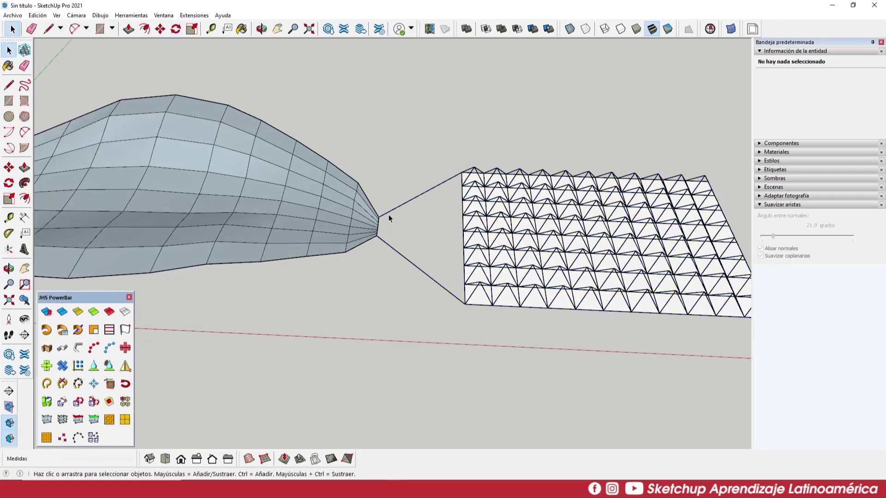
- Select the grid and start moving it upward, then cancel the move
{"action": "mouse_move", "coordinate": [368, 224]}
{"action": "middle_mouse_down"}
{"action": "mouse_move", "coordinate": [628, 212]}
{"action": "mouse_move", "coordinate": [472, 172]}
{"action": "middle_mouse_up"}
{"action": "mouse_move", "coordinate": [198, 217]}
{"action": "middle_mouse_down"}
{"action": "mouse_move", "coordinate": [372, 292]}
{"action": "mouse_move", "coordinate": [510, 264]}
{"action": "middle_mouse_up"}
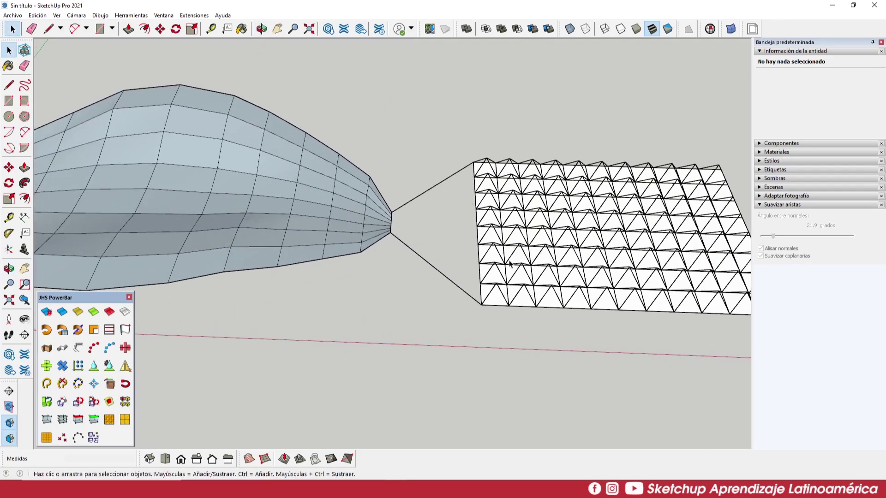
{"action": "left_click", "coordinate": [526, 305]}
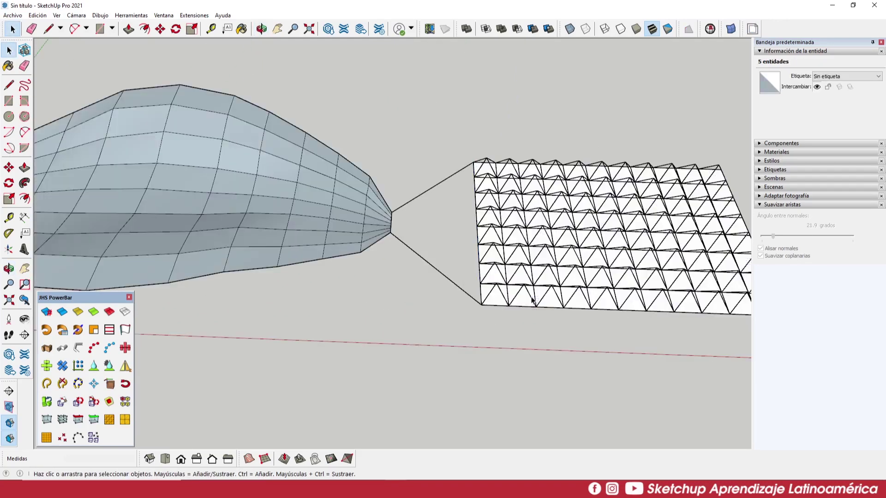
{"action": "key", "text": "m"}
{"action": "left_click", "coordinate": [539, 312]}
{"action": "key", "text": "Escape"}
- Group the two connecting lines together, then select the lens shell group
{"action": "mouse_move", "coordinate": [594, 228]}
{"action": "middle_mouse_down"}
{"action": "mouse_move", "coordinate": [440, 326]}
{"action": "mouse_move", "coordinate": [465, 290]}
{"action": "middle_mouse_up"}
{"action": "left_click_drag", "start_coordinate": [436, 309], "coordinate": [420, 203]}
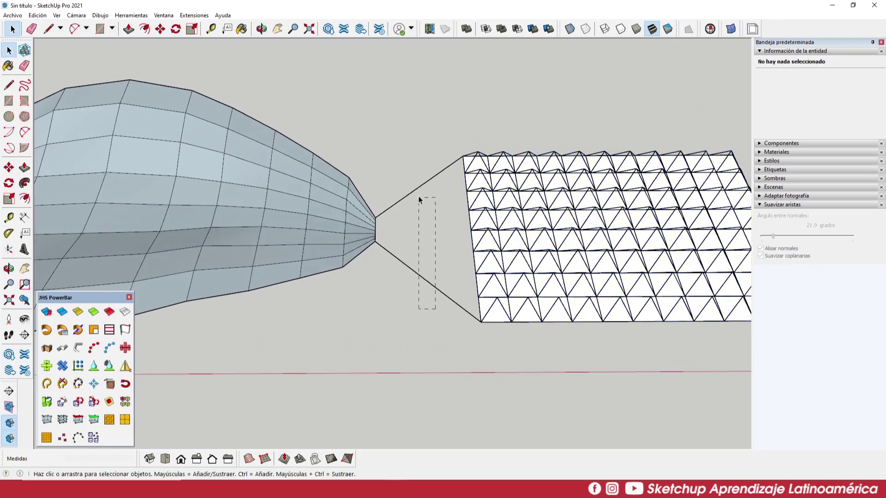
{"action": "mouse_move", "coordinate": [439, 185]}
{"action": "middle_mouse_down"}
{"action": "mouse_move", "coordinate": [443, 200]}
{"action": "mouse_move", "coordinate": [433, 181]}
{"action": "middle_mouse_up"}
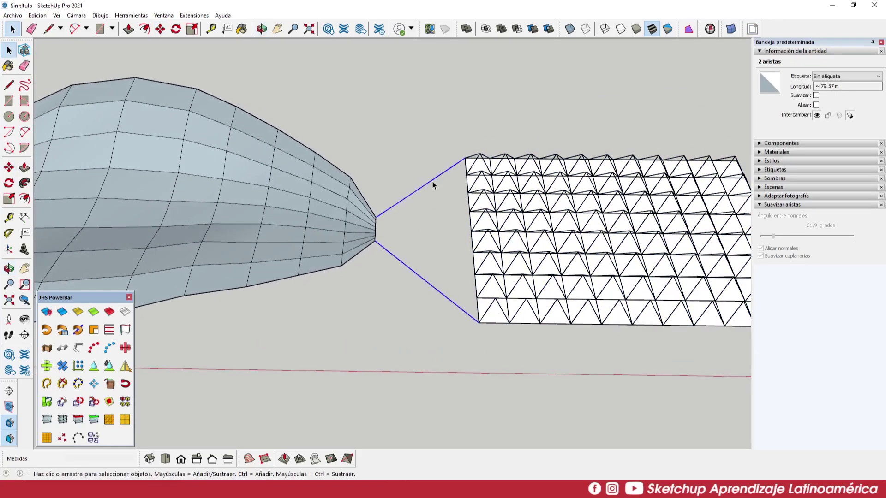
{"action": "right_click", "coordinate": [433, 181]}
{"action": "left_click", "coordinate": [455, 266]}
{"action": "mouse_move", "coordinate": [455, 266]}
{"action": "middle_mouse_down"}
{"action": "mouse_move", "coordinate": [423, 237]}
{"action": "mouse_move", "coordinate": [477, 253]}
{"action": "mouse_move", "coordinate": [484, 237]}
{"action": "middle_mouse_up"}
{"action": "left_click", "coordinate": [438, 235]}
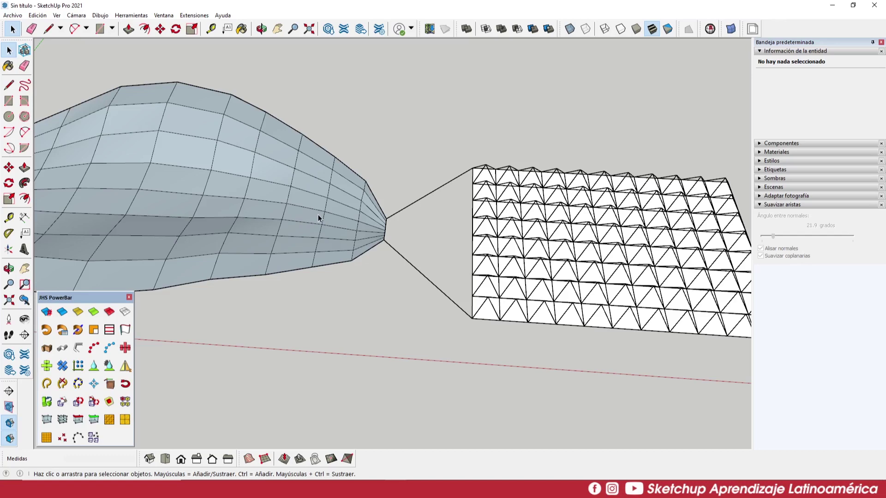
{"action": "left_click", "coordinate": [317, 215]}
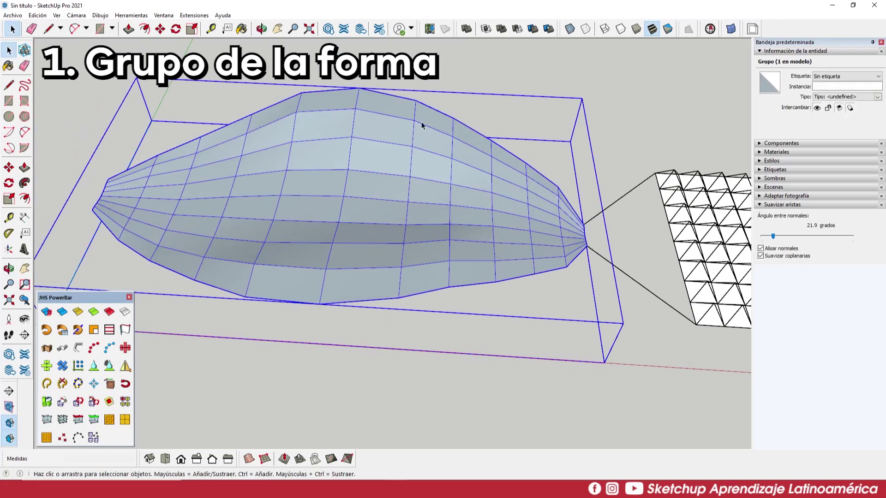
{"action": "middle_click_drag", "start_coordinate": [536, 223], "coordinate": [409, 218]}
{"action": "left_click", "coordinate": [406, 198]}
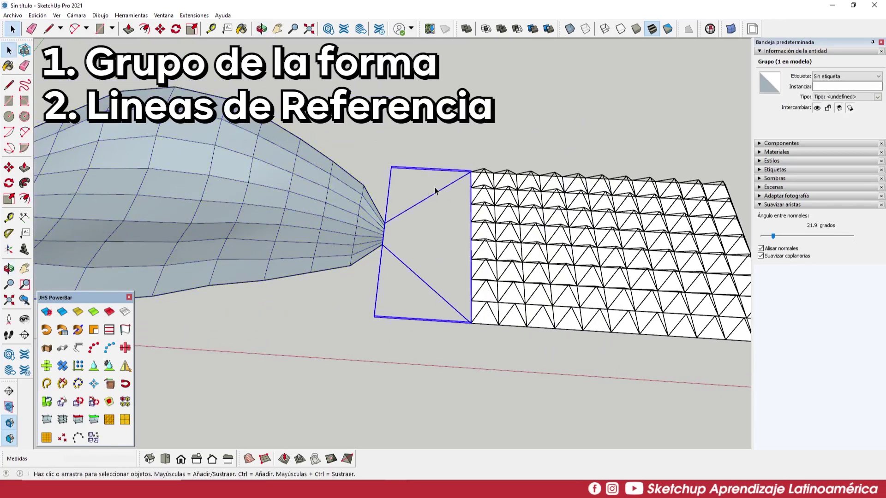
{"action": "middle_click_drag", "start_coordinate": [351, 248], "coordinate": [394, 292]}
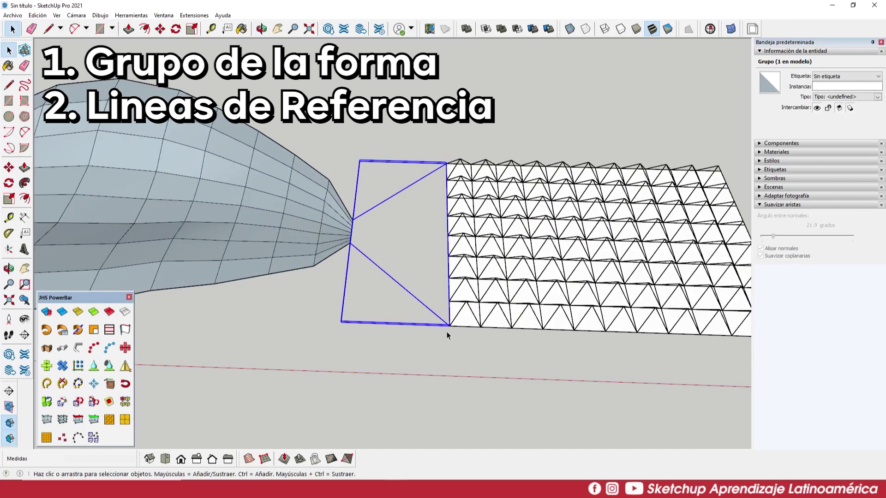
{"action": "mouse_move", "coordinate": [442, 310]}
{"action": "middle_mouse_down"}
{"action": "mouse_move", "coordinate": [454, 308]}
{"action": "mouse_move", "coordinate": [403, 321]}
{"action": "middle_mouse_up"}
{"action": "left_click", "coordinate": [477, 333]}
{"action": "key", "text": "m"}
{"action": "left_click", "coordinate": [403, 321]}
{"action": "middle_click_drag", "start_coordinate": [505, 338], "coordinate": [626, 326], "text": "shift"}
{"action": "key", "text": "Escape"}
{"action": "key", "text": "space"}
{"action": "left_click_drag", "start_coordinate": [566, 299], "coordinate": [450, 229]}
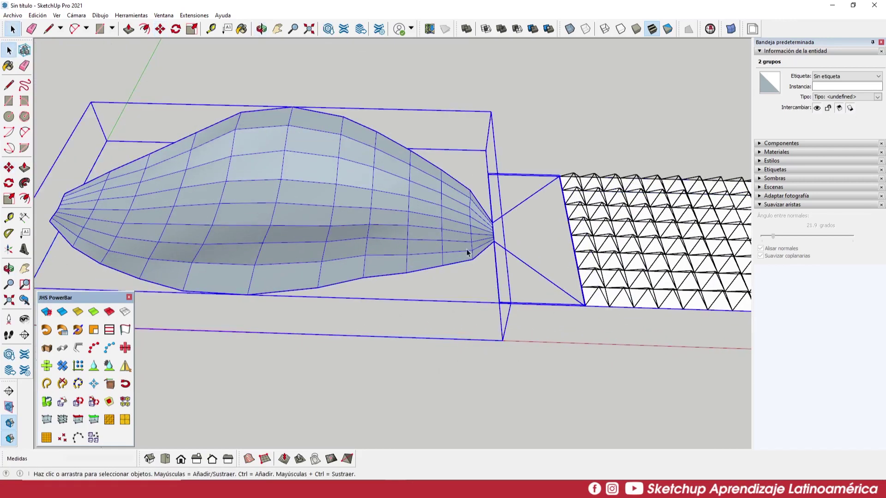
{"action": "right_click", "coordinate": [449, 233]}
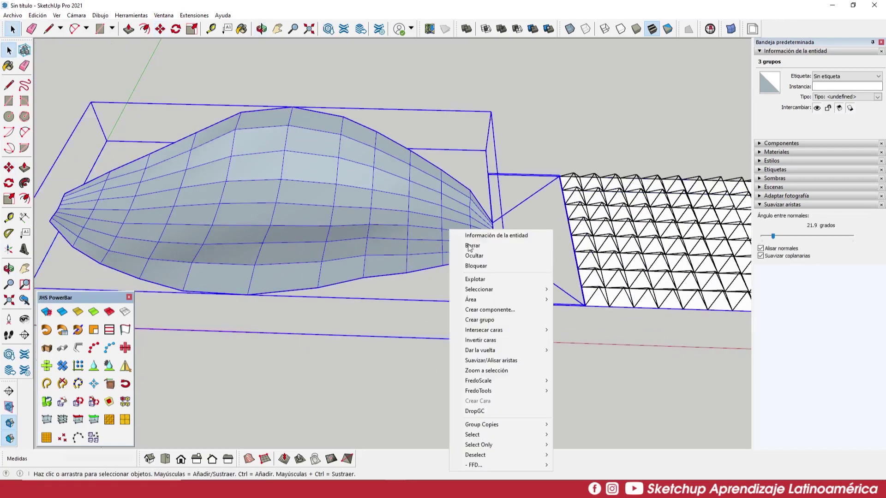
{"action": "left_click", "coordinate": [494, 320]}
{"action": "scroll", "coordinate": [364, 228], "scroll_direction": "down", "scroll_amount": 3}
{"action": "middle_click_drag", "start_coordinate": [364, 228], "coordinate": [459, 256]}
{"action": "key", "text": "ctrl+z"}
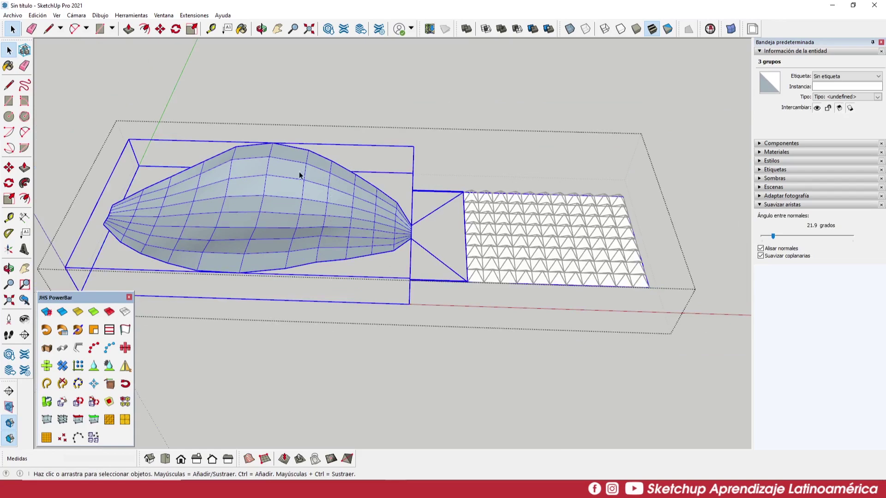
{"action": "scroll", "coordinate": [554, 240], "scroll_direction": "up", "scroll_amount": 3}
{"action": "scroll", "coordinate": [530, 261], "scroll_direction": "up", "scroll_amount": 2}
{"action": "left_click", "coordinate": [460, 297]}
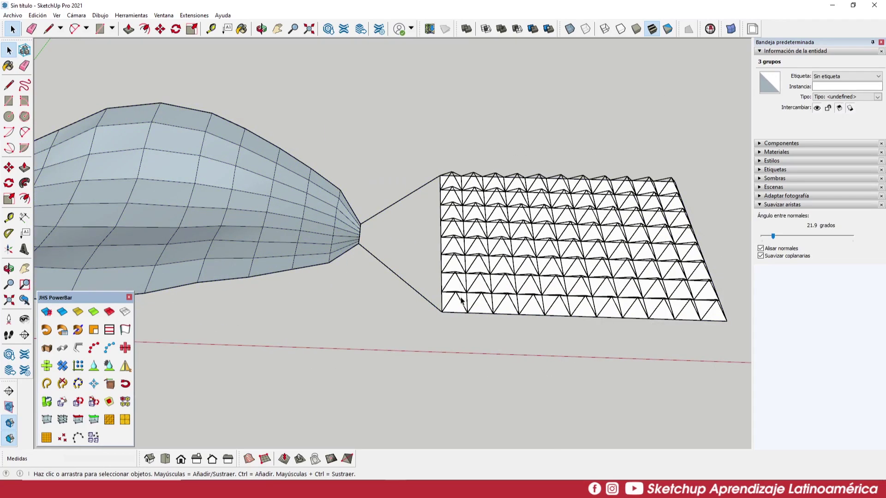
- Pick up the pyramid grid with Move and orbit to a closer, tilted view of it
{"action": "key", "text": "m"}
{"action": "left_click", "coordinate": [465, 318]}
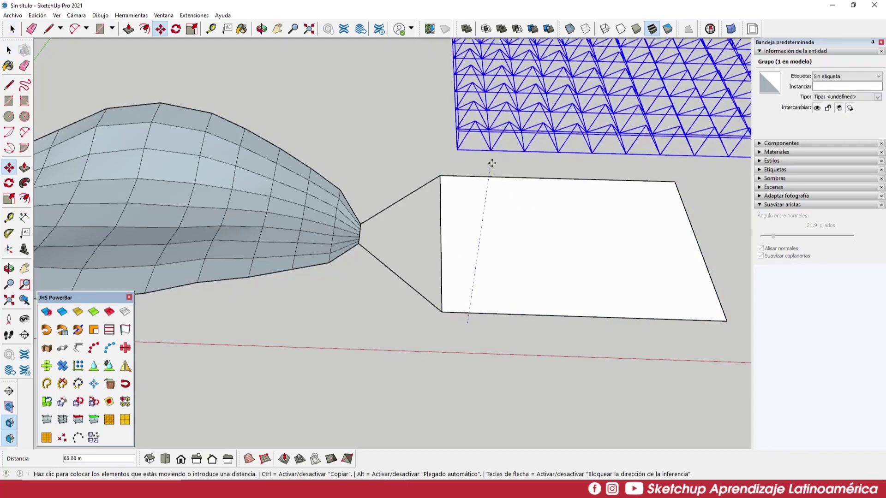
{"action": "mouse_move", "coordinate": [481, 223]}
{"action": "middle_mouse_down"}
{"action": "mouse_move", "coordinate": [548, 249]}
{"action": "mouse_move", "coordinate": [492, 261]}
{"action": "middle_mouse_up"}
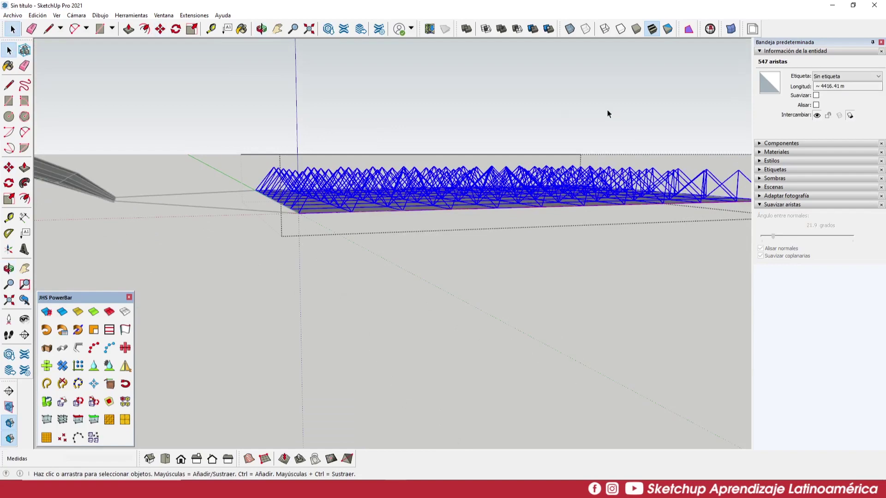
{"action": "mouse_move", "coordinate": [489, 222]}
{"action": "middle_mouse_down"}
{"action": "mouse_move", "coordinate": [585, 309]}
{"action": "mouse_move", "coordinate": [556, 293]}
{"action": "middle_mouse_up"}
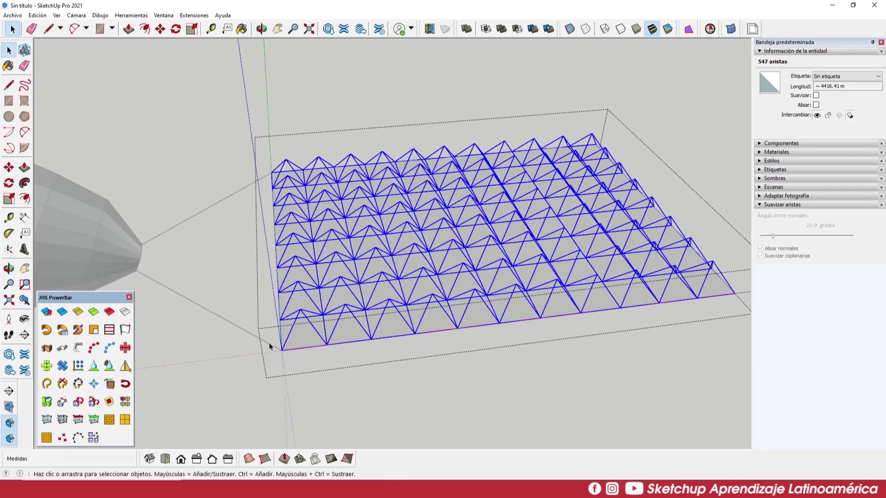
{"action": "mouse_move", "coordinate": [71, 303]}
{"action": "left_mouse_down"}
{"action": "mouse_move", "coordinate": [140, 285]}
{"action": "mouse_move", "coordinate": [70, 302]}
{"action": "left_mouse_up"}
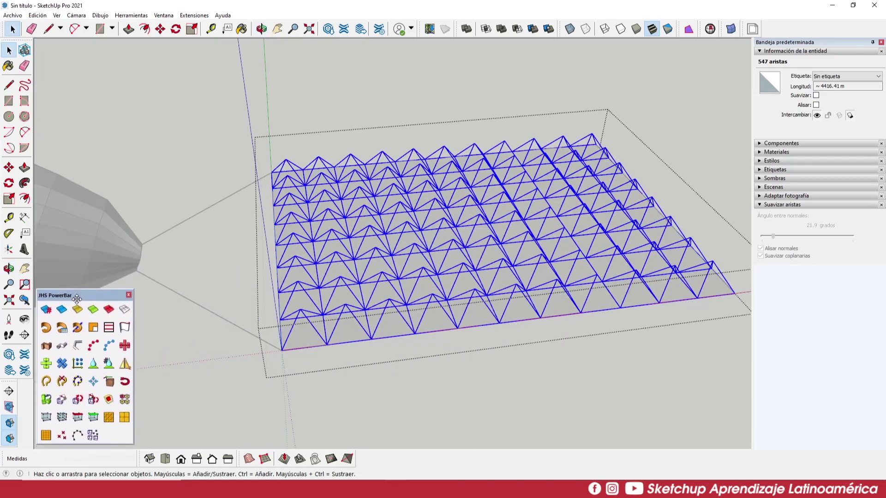
- Fill the 547 pyramid grid edges with triangular faces using JHS PowerBar's Face Finder
{"action": "left_click", "coordinate": [689, 30]}
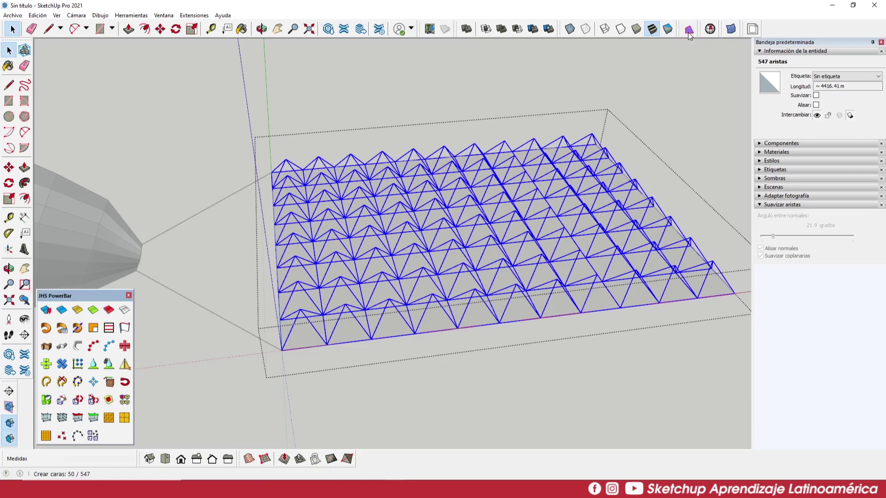
{"action": "mouse_move", "coordinate": [592, 246]}
{"action": "middle_mouse_down"}
{"action": "mouse_move", "coordinate": [502, 223]}
{"action": "mouse_move", "coordinate": [369, 258]}
{"action": "middle_mouse_up"}
{"action": "key", "text": "ctrl+z"}
{"action": "middle_click_drag", "start_coordinate": [228, 296], "coordinate": [277, 134]}
{"action": "left_click_drag", "start_coordinate": [301, 132], "coordinate": [730, 356]}
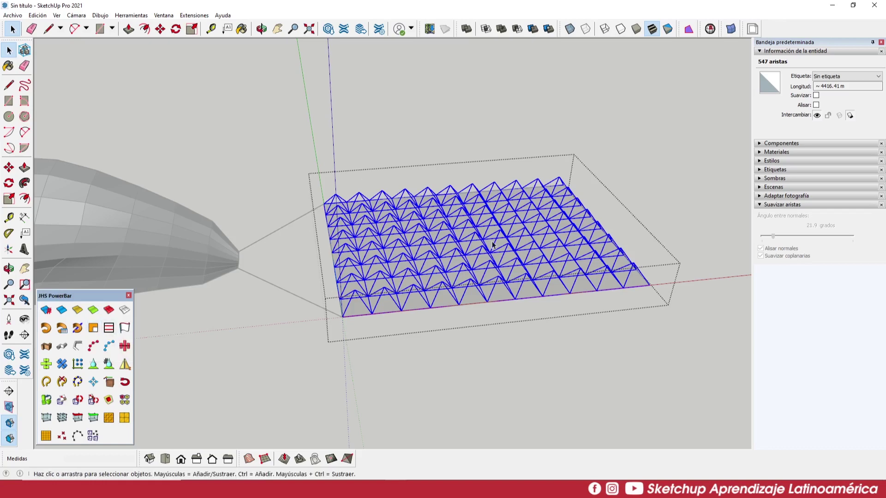
{"action": "left_click", "coordinate": [122, 308]}
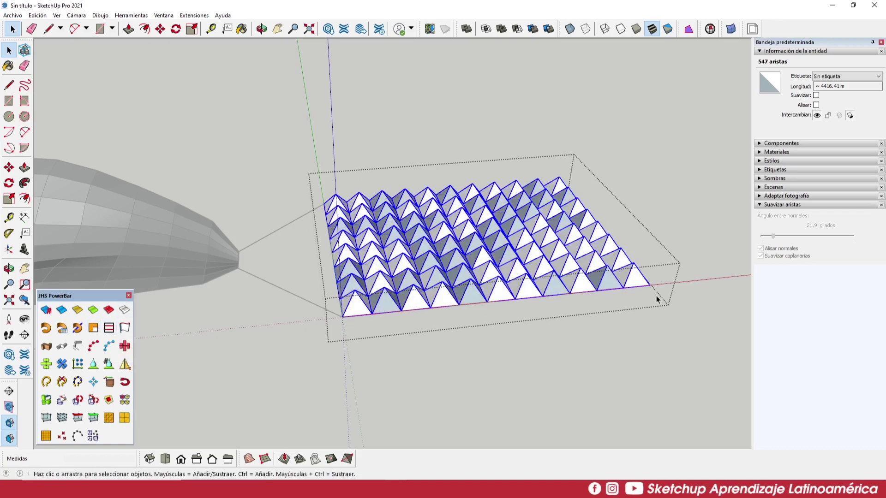
{"action": "middle_click_drag", "start_coordinate": [555, 249], "coordinate": [432, 322]}
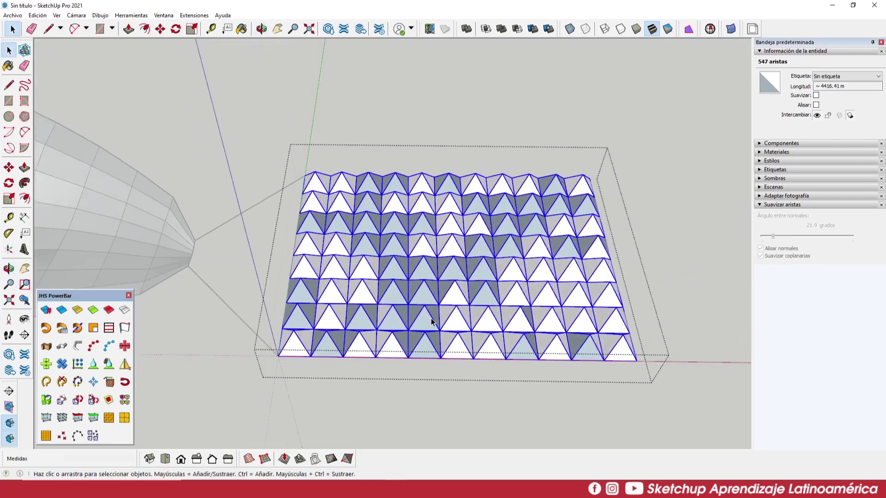
- Draw a rectangle covering the top of the pyramid grid
{"action": "key", "text": "r"}
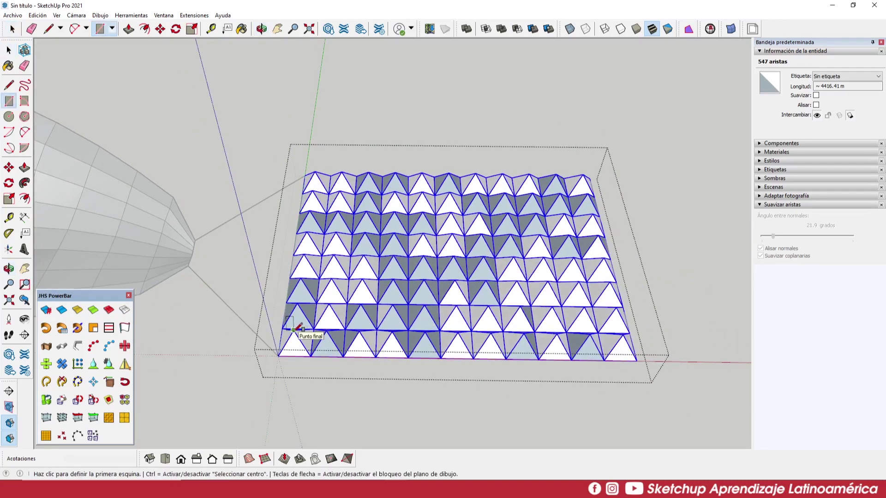
{"action": "left_click", "coordinate": [294, 329]}
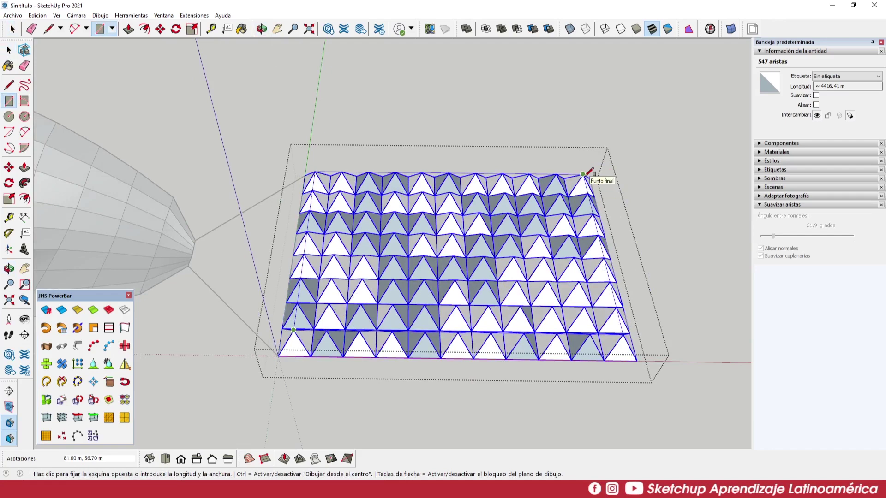
{"action": "left_click", "coordinate": [583, 174]}
{"action": "middle_click_drag", "start_coordinate": [518, 232], "coordinate": [371, 158]}
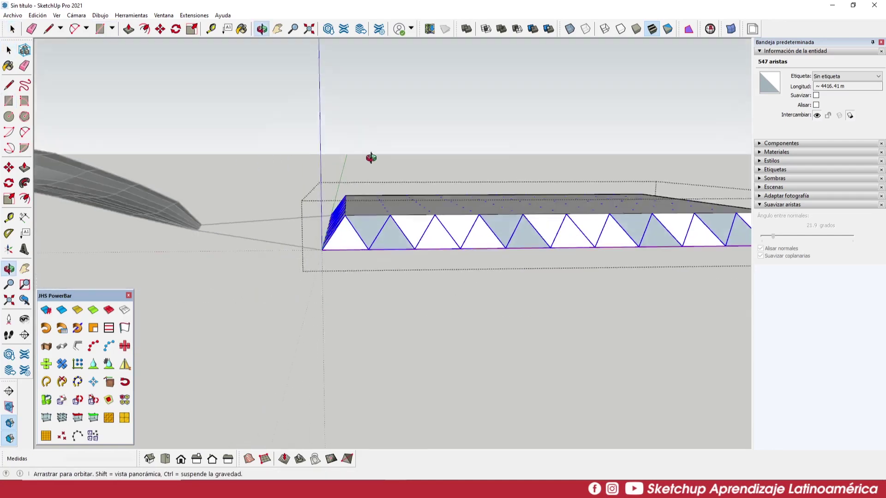
- Copy the rectangle's end edges 8.10 m along the top
{"action": "key", "text": "space"}
{"action": "left_click", "coordinate": [340, 185]}
{"action": "left_click", "coordinate": [337, 186]}
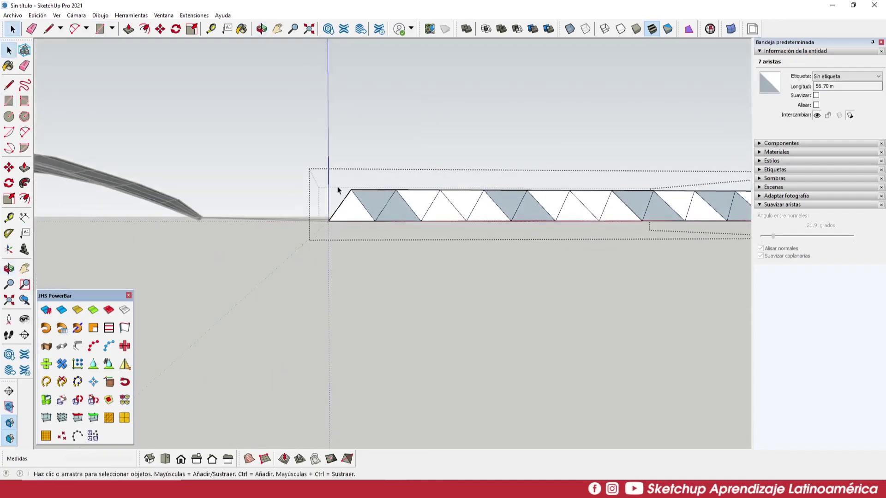
{"action": "middle_click_drag", "start_coordinate": [365, 207], "coordinate": [327, 276]}
{"action": "key", "text": "m"}
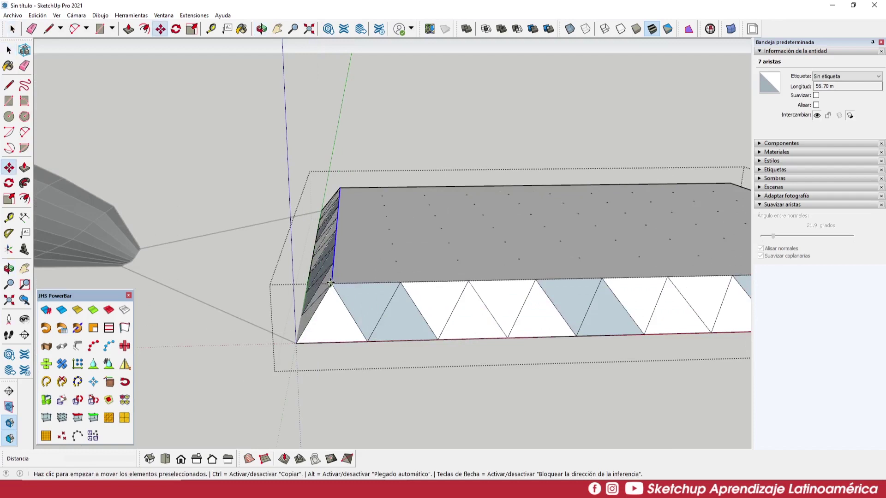
{"action": "left_click", "coordinate": [330, 283]}
{"action": "left_click", "coordinate": [400, 284]}
{"action": "type", "text": "x1"}
- Array the copied edges into seven evenly spaced lines across the slab
{"action": "middle_click_drag", "start_coordinate": [399, 283], "coordinate": [477, 181]}
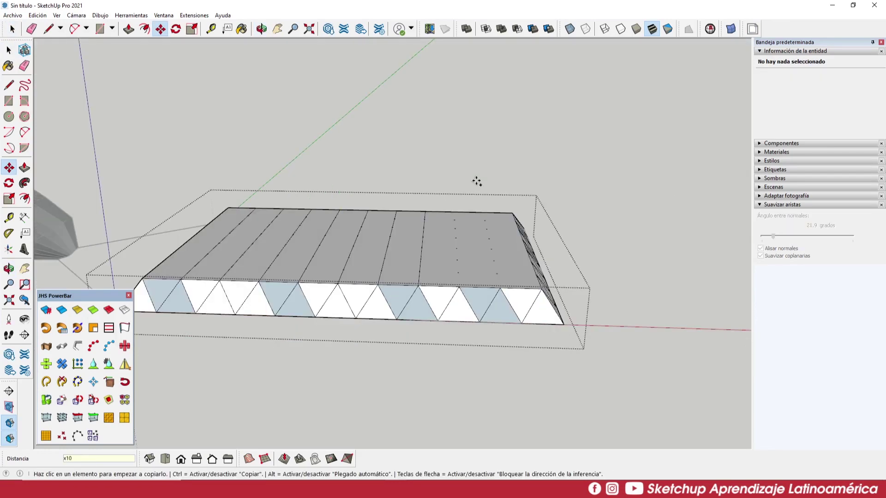
{"action": "mouse_move", "coordinate": [499, 249]}
{"action": "middle_mouse_down"}
{"action": "mouse_move", "coordinate": [523, 277]}
{"action": "mouse_move", "coordinate": [510, 254]}
{"action": "mouse_move", "coordinate": [479, 289]}
{"action": "middle_mouse_up"}
{"action": "key", "text": "space"}
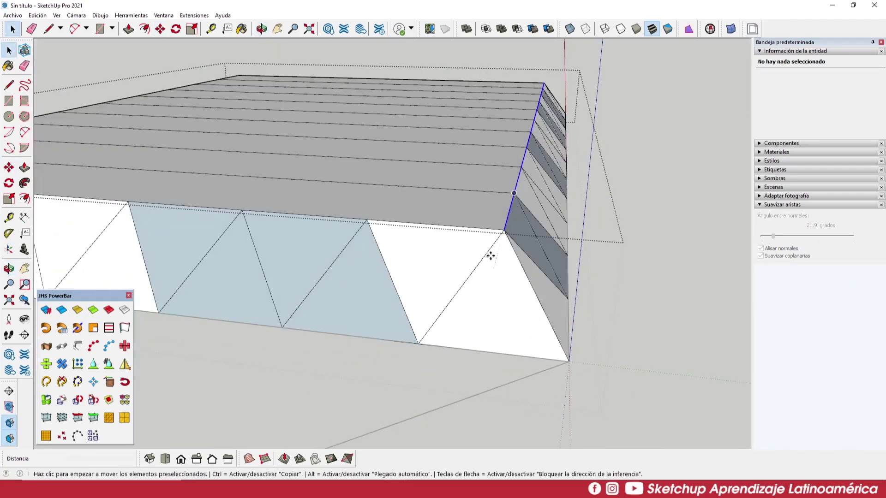
{"action": "type", "text": "x7"}
{"action": "key", "text": "Return"}
{"action": "mouse_move", "coordinate": [135, 94]}
{"action": "middle_mouse_down"}
{"action": "mouse_move", "coordinate": [176, 257]}
{"action": "mouse_move", "coordinate": [553, 280]}
{"action": "middle_mouse_up"}
{"action": "key", "text": "space"}
{"action": "left_click", "coordinate": [263, 215]}
{"action": "mouse_move", "coordinate": [263, 214]}
{"action": "middle_mouse_down"}
{"action": "mouse_move", "coordinate": [527, 179]}
{"action": "mouse_move", "coordinate": [453, 283]}
{"action": "mouse_move", "coordinate": [536, 247]}
{"action": "mouse_move", "coordinate": [534, 206]}
{"action": "mouse_move", "coordinate": [202, 155]}
{"action": "mouse_move", "coordinate": [373, 181]}
{"action": "mouse_move", "coordinate": [629, 306]}
{"action": "mouse_move", "coordinate": [586, 257]}
{"action": "mouse_move", "coordinate": [380, 287]}
{"action": "mouse_move", "coordinate": [450, 65]}
{"action": "mouse_move", "coordinate": [287, 337]}
{"action": "mouse_move", "coordinate": [554, 184]}
{"action": "mouse_move", "coordinate": [619, 133]}
{"action": "mouse_move", "coordinate": [564, 248]}
{"action": "mouse_move", "coordinate": [510, 237]}
{"action": "middle_mouse_up"}
{"action": "key", "text": "space"}
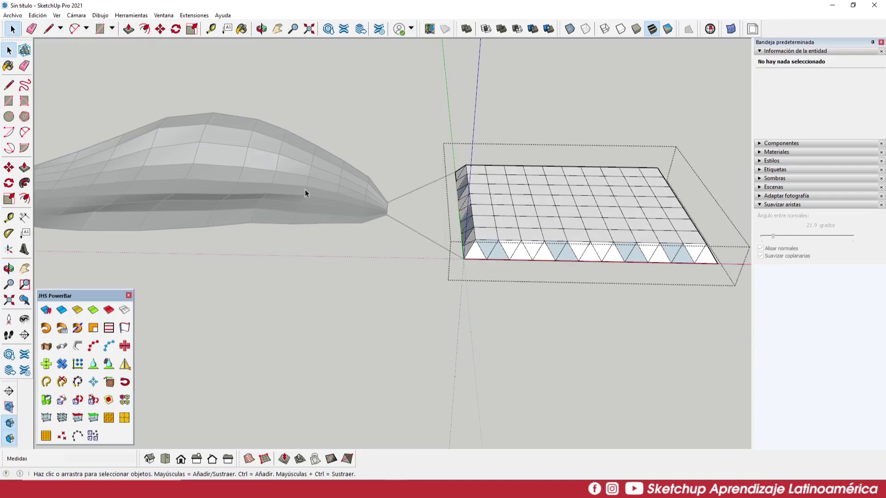
{"action": "left_click", "coordinate": [475, 243]}
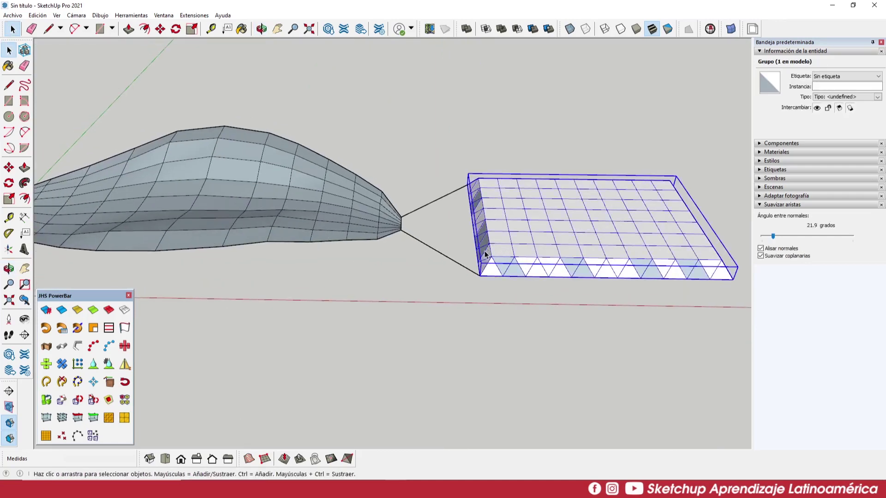
{"action": "middle_click_drag", "start_coordinate": [502, 255], "coordinate": [466, 267]}
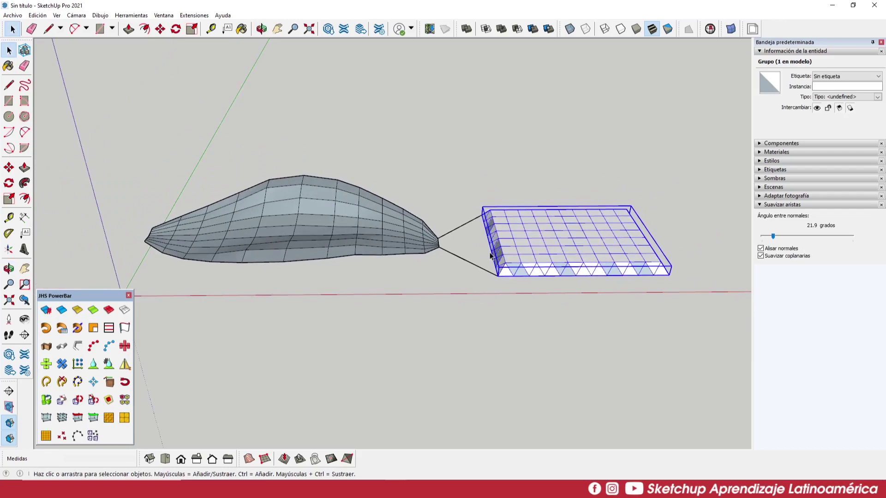
{"action": "left_click", "coordinate": [466, 267]}
{"action": "key", "text": "m"}
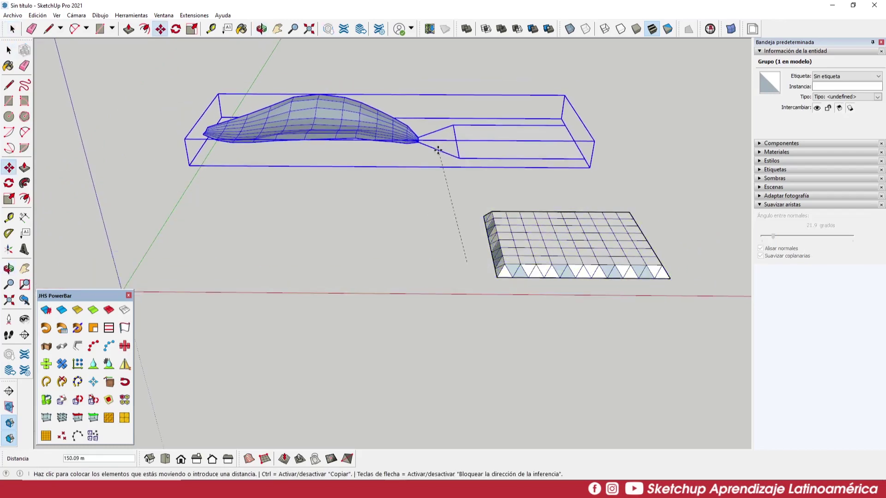
{"action": "key", "text": "Escape"}
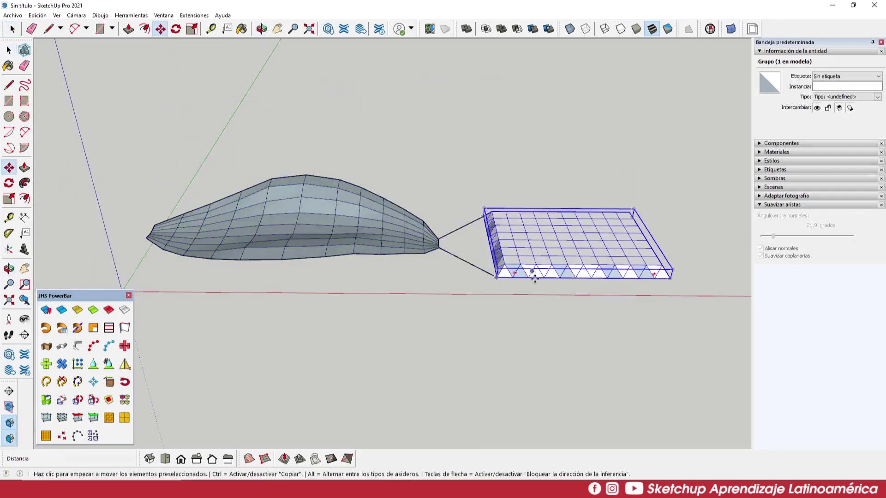
{"action": "left_click", "coordinate": [535, 277]}
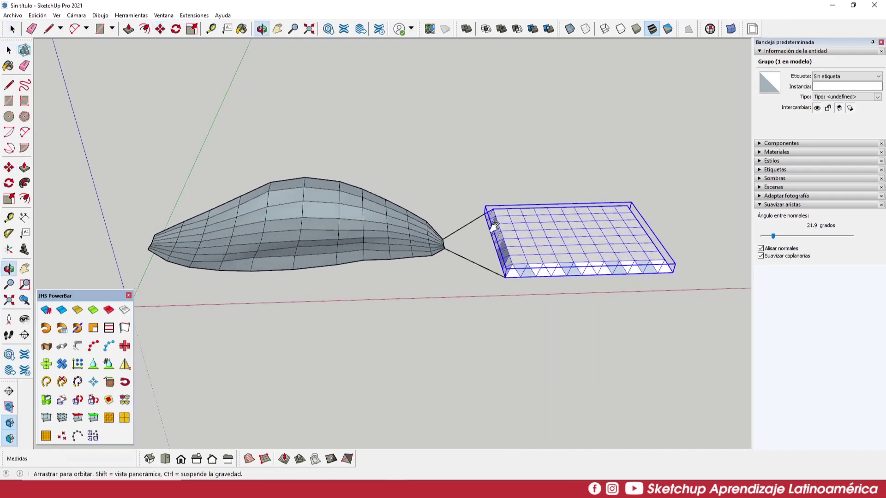
- Set the gridded slab down high above the rectangle and briefly edit the nested groups
{"action": "middle_click_drag", "start_coordinate": [577, 207], "coordinate": [518, 231]}
{"action": "key", "text": "space"}
{"action": "double_click", "coordinate": [518, 233]}
{"action": "double_click", "coordinate": [539, 246]}
{"action": "scroll", "coordinate": [573, 268], "scroll_direction": "up", "scroll_amount": 2}
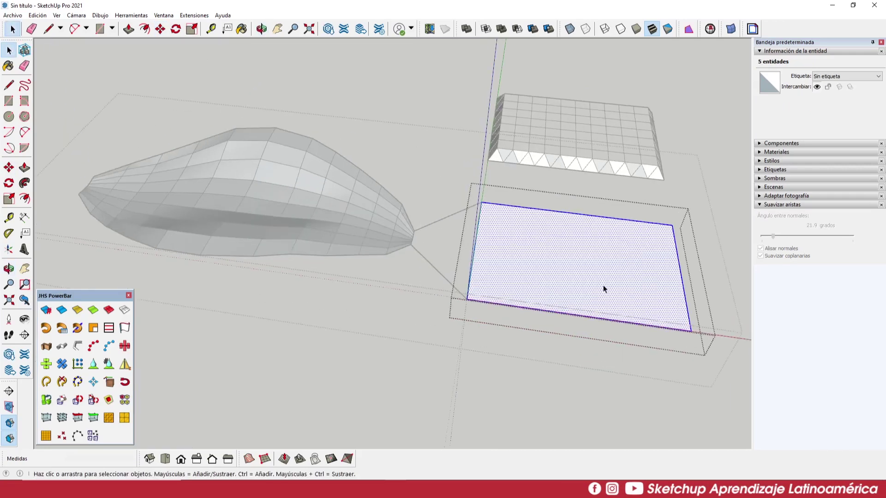
{"action": "scroll", "coordinate": [533, 252], "scroll_direction": "up", "scroll_amount": 2}
{"action": "middle_click_drag", "start_coordinate": [564, 273], "coordinate": [557, 271]}
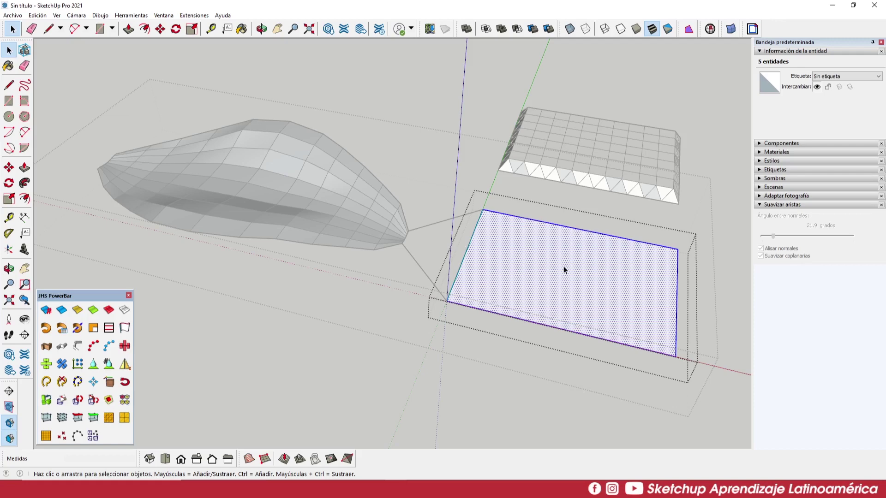
{"action": "left_click", "coordinate": [450, 375]}
- Open the main group and select all three groups inside it
{"action": "mouse_move", "coordinate": [494, 336]}
{"action": "middle_mouse_down"}
{"action": "mouse_move", "coordinate": [411, 264]}
{"action": "mouse_move", "coordinate": [470, 260]}
{"action": "middle_mouse_up"}
{"action": "left_click", "coordinate": [470, 261]}
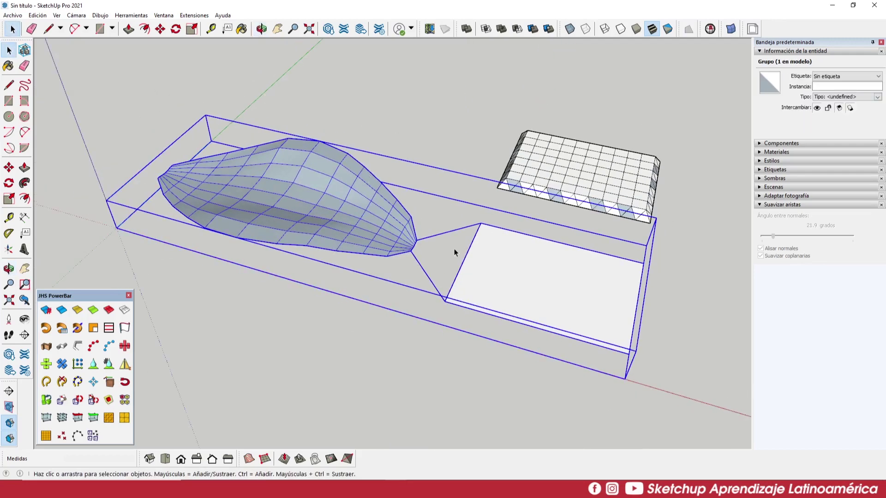
{"action": "left_click", "coordinate": [549, 198]}
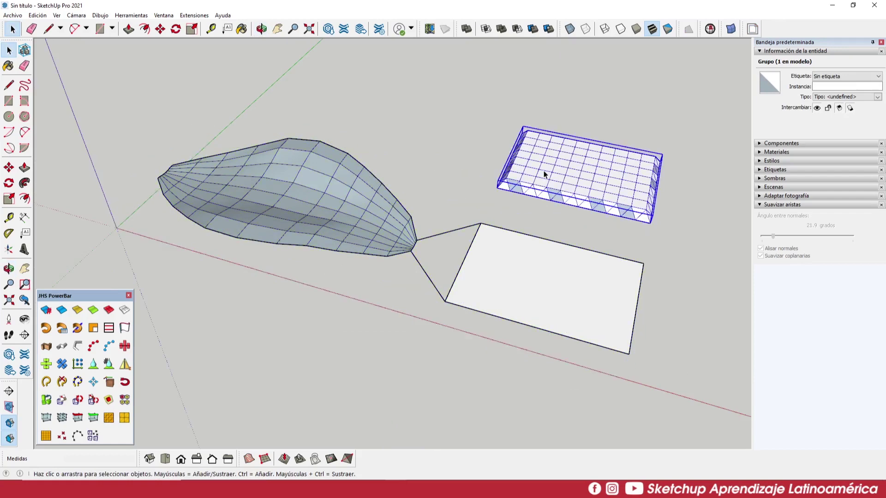
{"action": "double_click", "coordinate": [488, 281]}
{"action": "key", "text": "ctrl+a"}
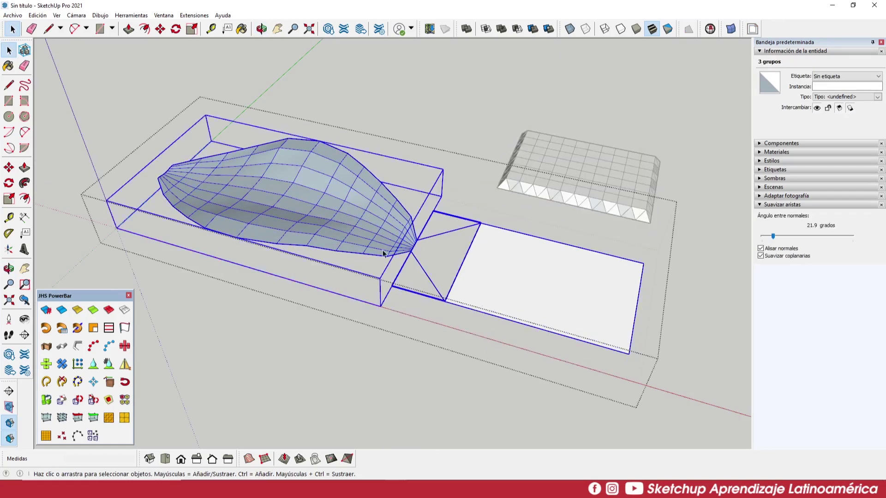
- Open Flowify's Impose Grid with all three groups selected, then dismiss it
{"action": "left_click", "coordinate": [188, 16]}
{"action": "mouse_move", "coordinate": [201, 184]}
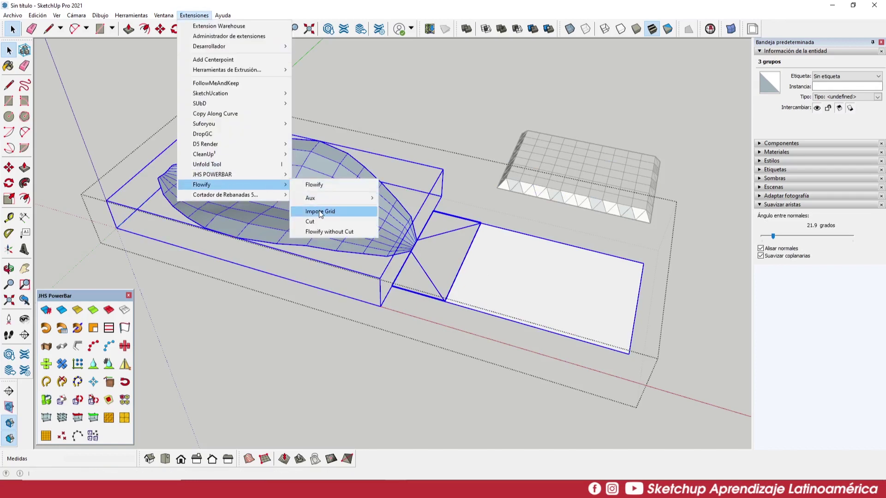
{"action": "left_click", "coordinate": [356, 220]}
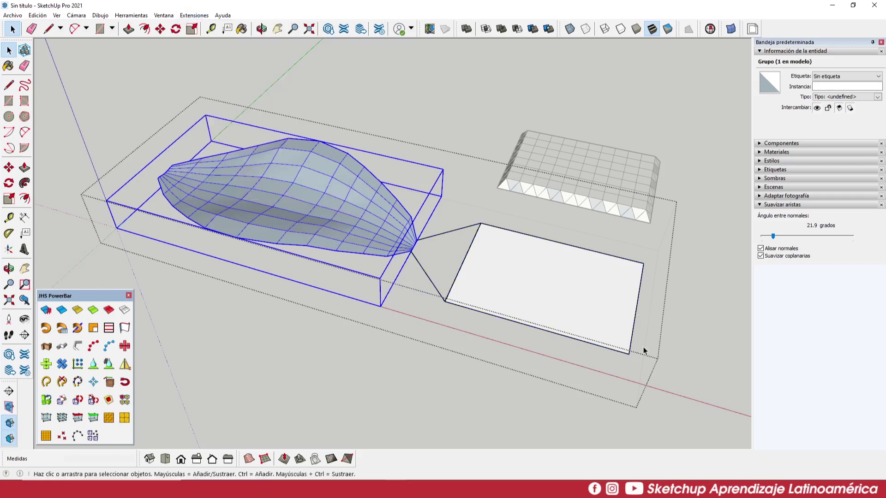
{"action": "left_click", "coordinate": [417, 258], "text": "ctrl"}
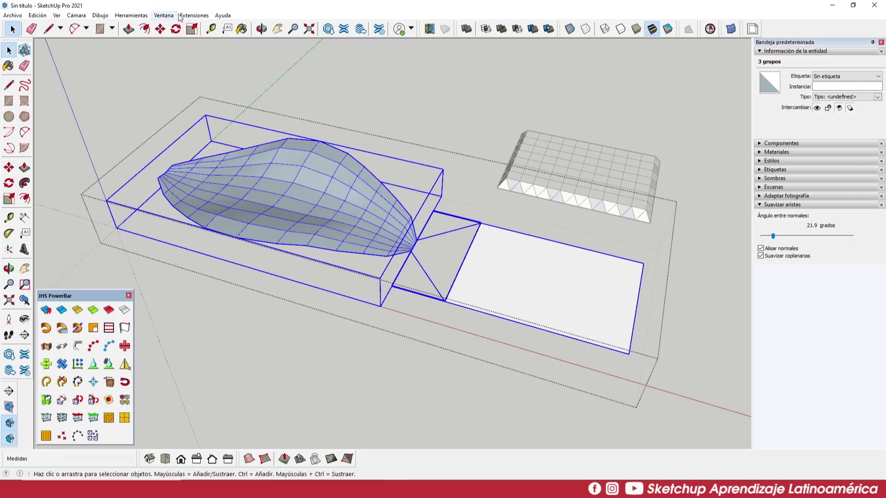
{"action": "left_click", "coordinate": [194, 16]}
{"action": "mouse_move", "coordinate": [201, 184]}
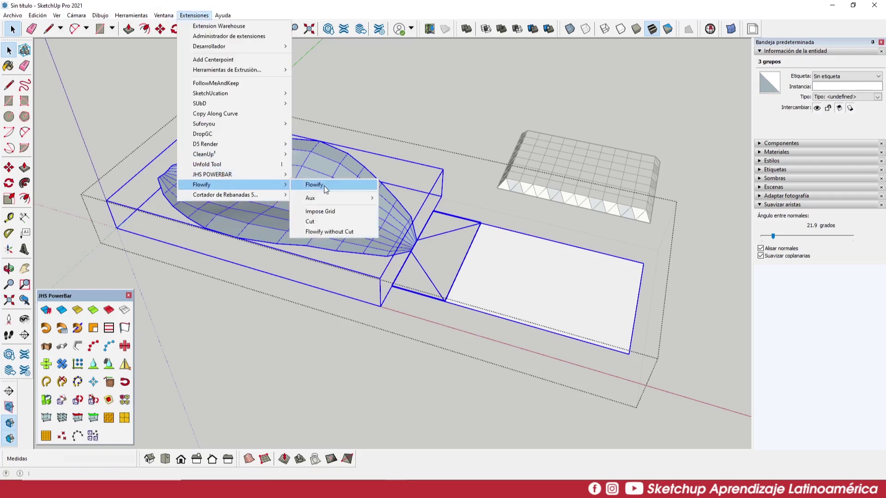
{"action": "left_click", "coordinate": [328, 211]}
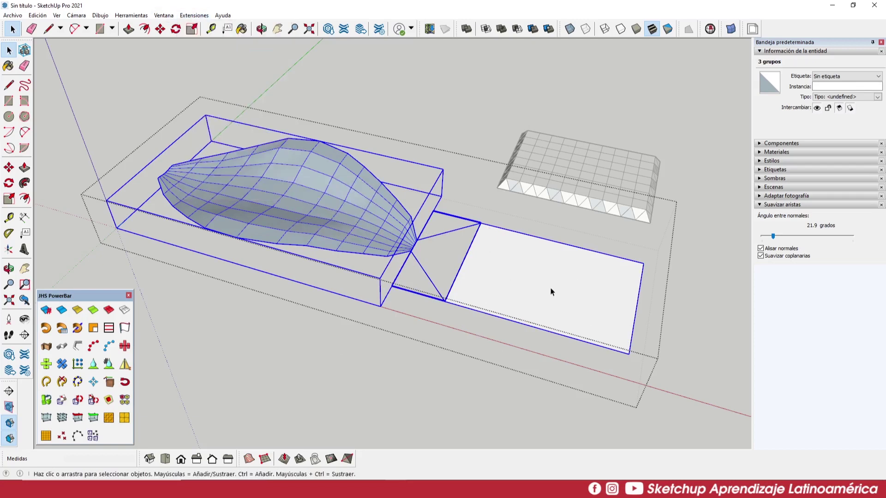
- Impose a Flowify grid on the flat rectangle box group alone and inspect it
{"action": "left_click", "coordinate": [194, 16]}
{"action": "mouse_move", "coordinate": [201, 184]}
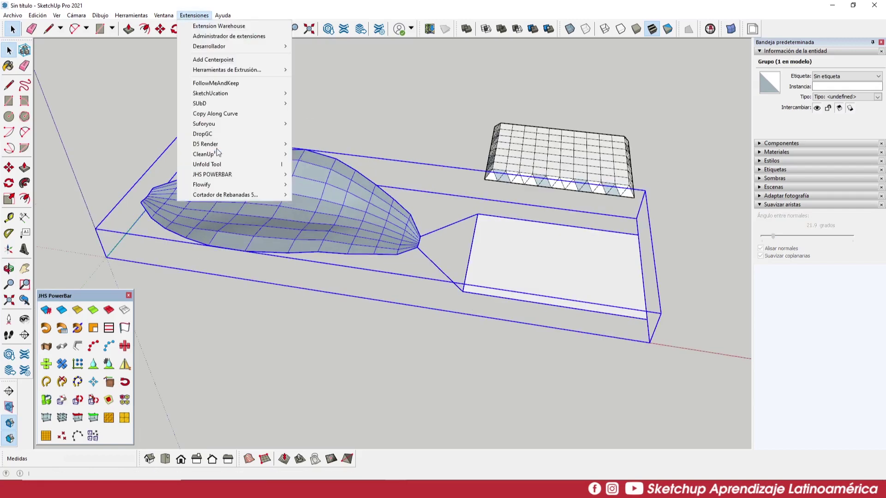
{"action": "left_click", "coordinate": [327, 212]}
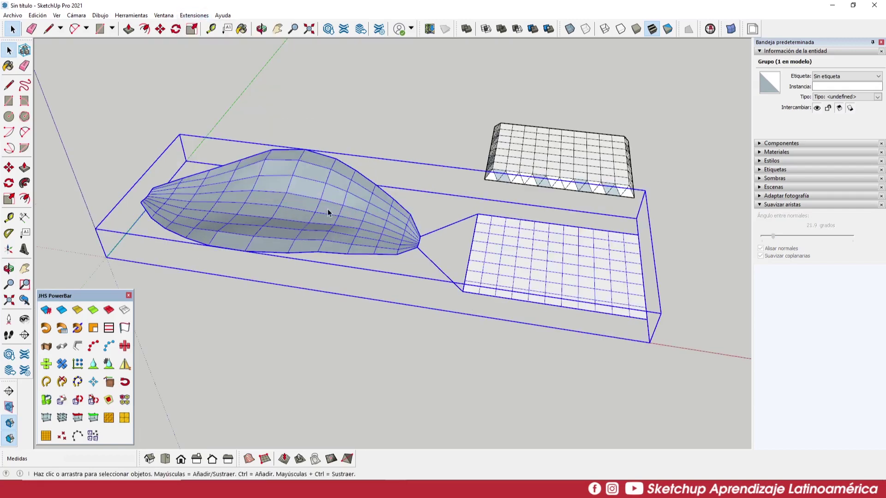
{"action": "mouse_move", "coordinate": [506, 266]}
{"action": "middle_mouse_down"}
{"action": "mouse_move", "coordinate": [443, 257]}
{"action": "mouse_move", "coordinate": [503, 309]}
{"action": "mouse_move", "coordinate": [496, 317]}
{"action": "mouse_move", "coordinate": [516, 295]}
{"action": "middle_mouse_up"}
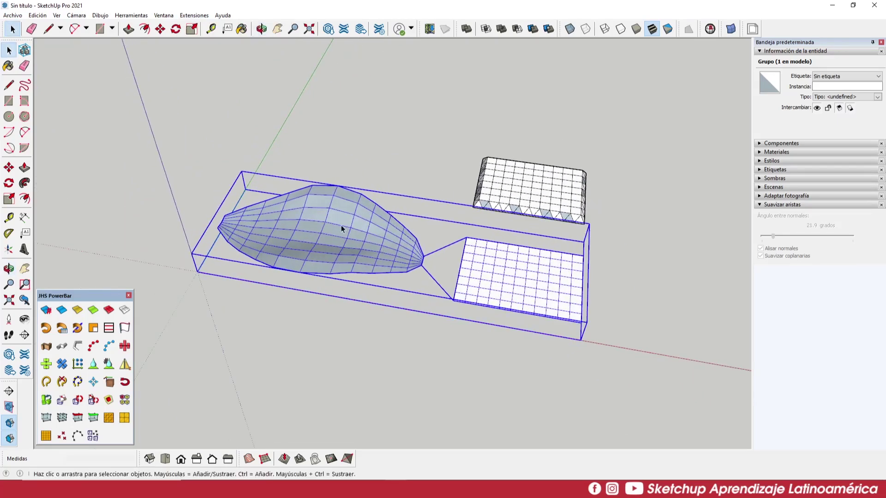
{"action": "mouse_move", "coordinate": [383, 269]}
{"action": "middle_mouse_down"}
{"action": "mouse_move", "coordinate": [565, 281]}
{"action": "mouse_move", "coordinate": [397, 249]}
{"action": "middle_mouse_up"}
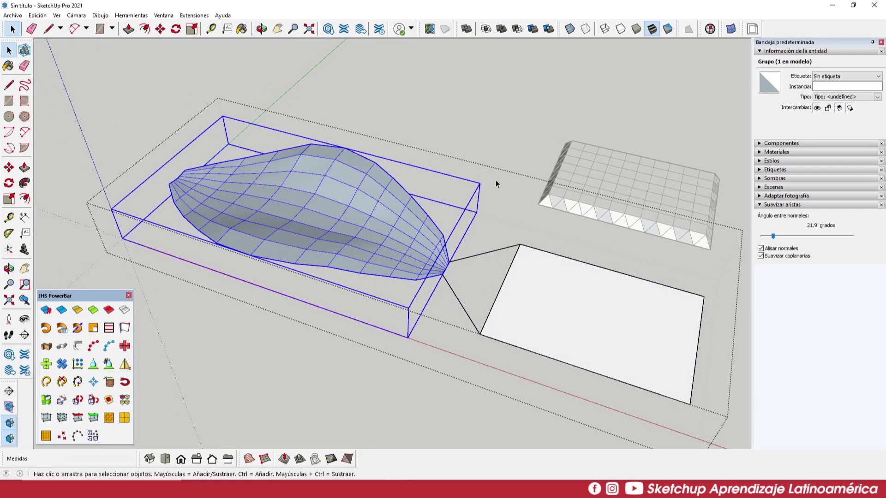
{"action": "right_click", "coordinate": [771, 31]}
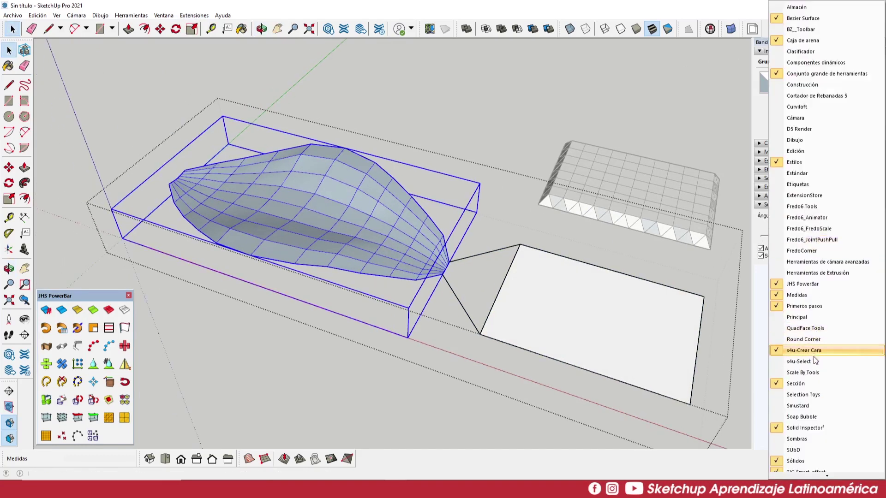
- Enable the SUbD toolbar and smooth the leaf surface into a dense mesh
{"action": "left_click", "coordinate": [794, 450]}
{"action": "left_click", "coordinate": [500, 61]}
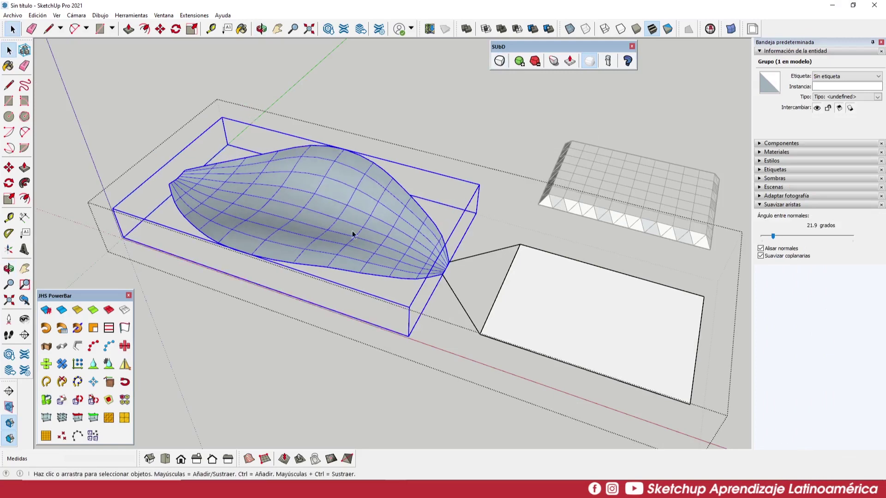
{"action": "triple_click", "coordinate": [378, 244]}
{"action": "scroll", "coordinate": [386, 250], "scroll_direction": "up", "scroll_amount": 2}
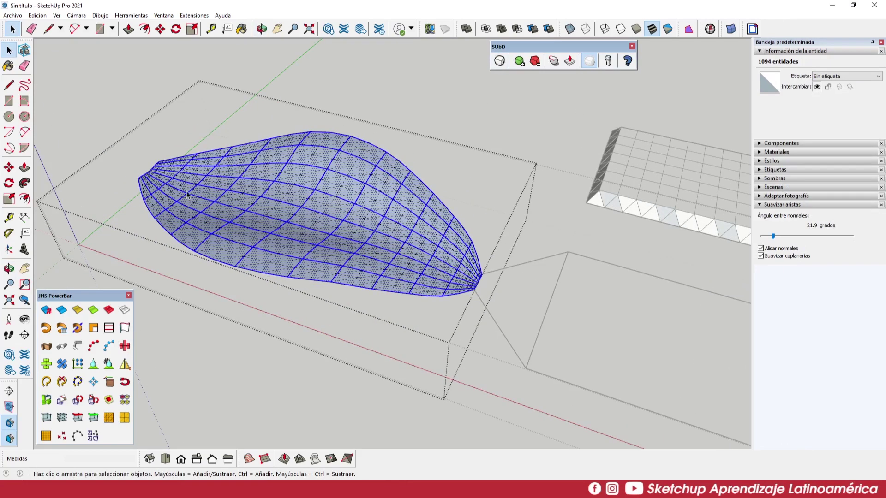
{"action": "scroll", "coordinate": [476, 264], "scroll_direction": "down", "scroll_amount": 3}
{"action": "left_click", "coordinate": [493, 260]}
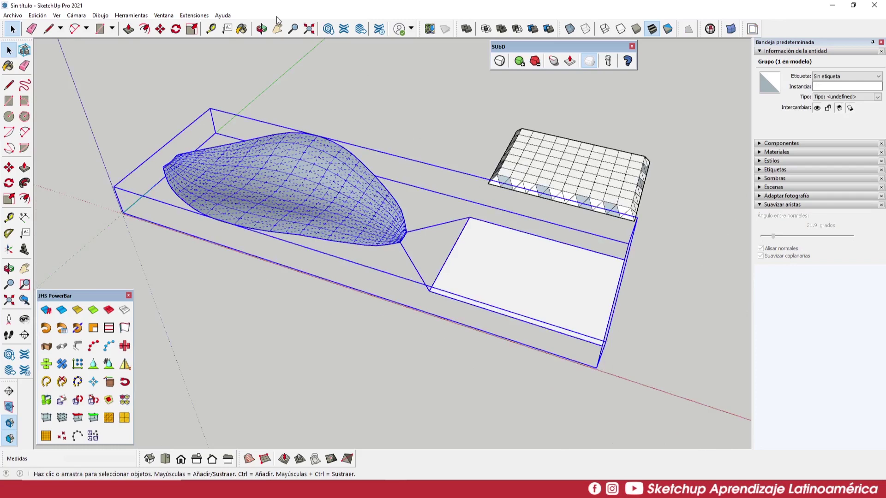
- Impose a Flowify grid of square cells on the flat rectangle
{"action": "left_click", "coordinate": [194, 16]}
{"action": "mouse_move", "coordinate": [201, 184]}
{"action": "left_click", "coordinate": [342, 211]}
{"action": "middle_click_drag", "start_coordinate": [508, 259], "coordinate": [565, 289]}
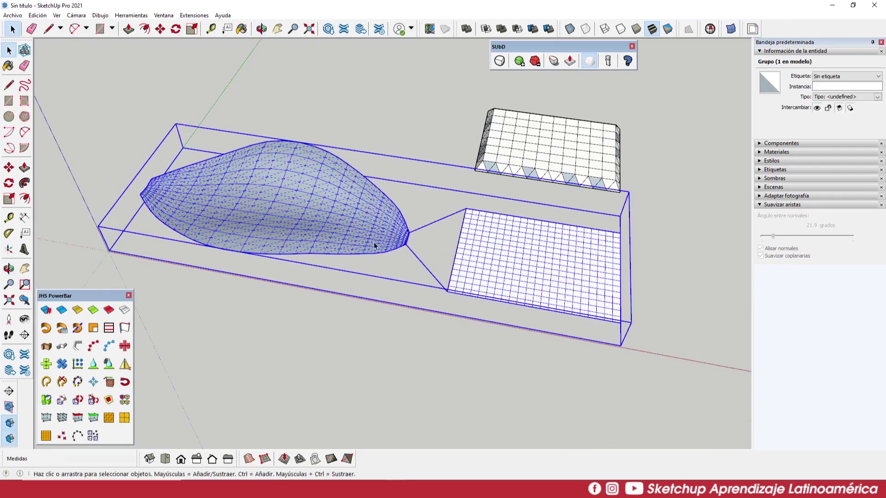
{"action": "middle_click_drag", "start_coordinate": [374, 246], "coordinate": [389, 243]}
{"action": "middle_click_drag", "start_coordinate": [518, 272], "coordinate": [368, 232]}
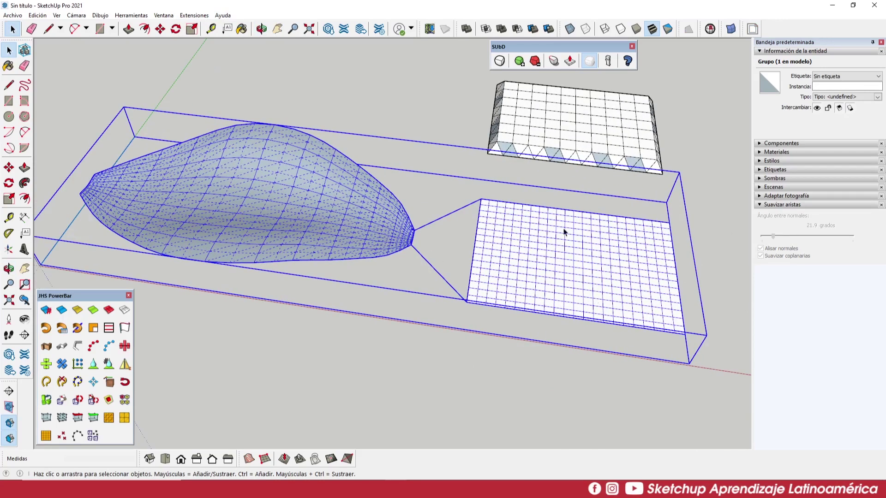
{"action": "left_click", "coordinate": [585, 165]}
- Move the gridded panel down onto the lower grid, then undo the move
{"action": "key", "text": "m"}
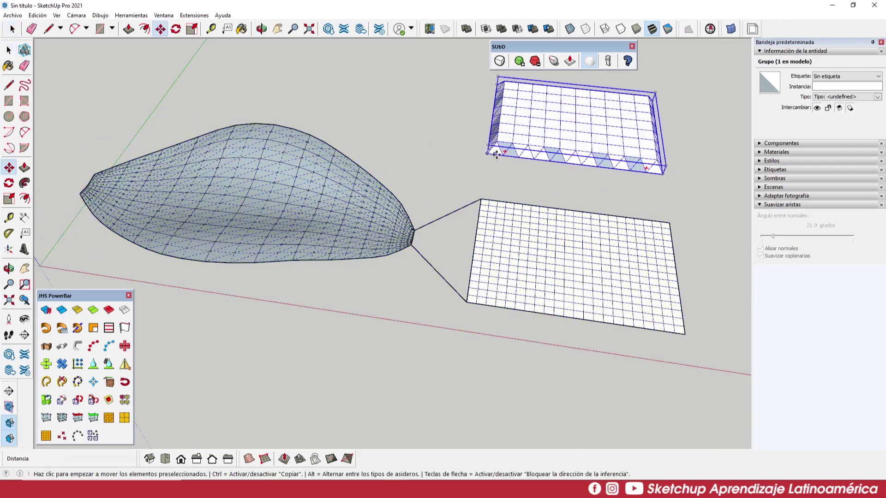
{"action": "left_click", "coordinate": [488, 153]}
{"action": "left_click", "coordinate": [467, 303]}
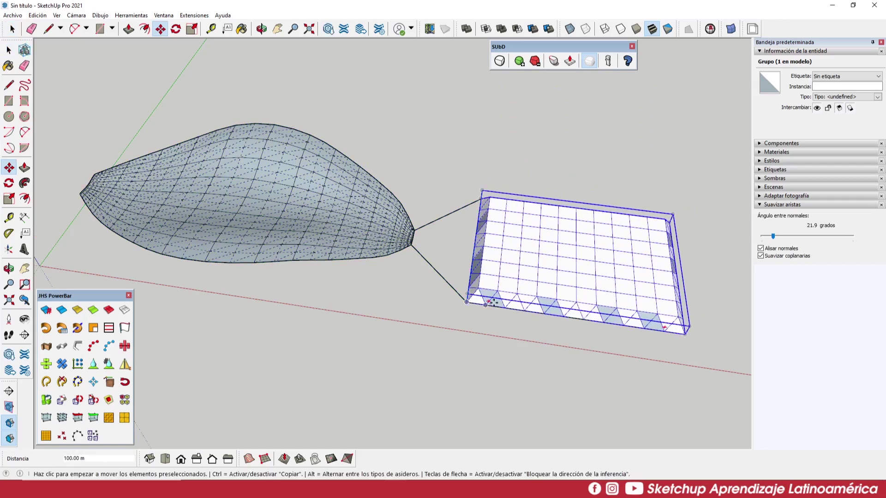
{"action": "scroll", "coordinate": [517, 292], "scroll_direction": "up", "scroll_amount": 2}
{"action": "key", "text": "ctrl+z"}
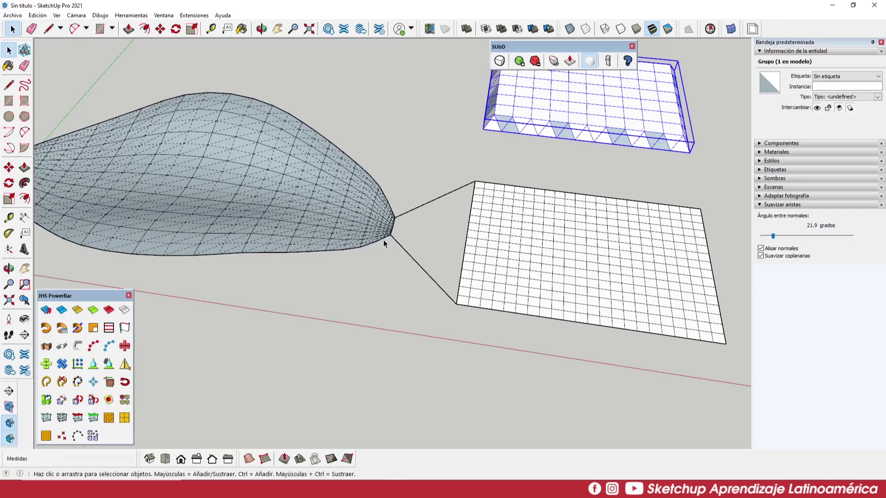
- Open the leaf surface group for editing and leave it again
{"action": "mouse_move", "coordinate": [475, 261]}
{"action": "middle_mouse_down"}
{"action": "mouse_move", "coordinate": [446, 253]}
{"action": "mouse_move", "coordinate": [430, 174]}
{"action": "mouse_move", "coordinate": [589, 142]}
{"action": "mouse_move", "coordinate": [531, 159]}
{"action": "middle_mouse_up"}
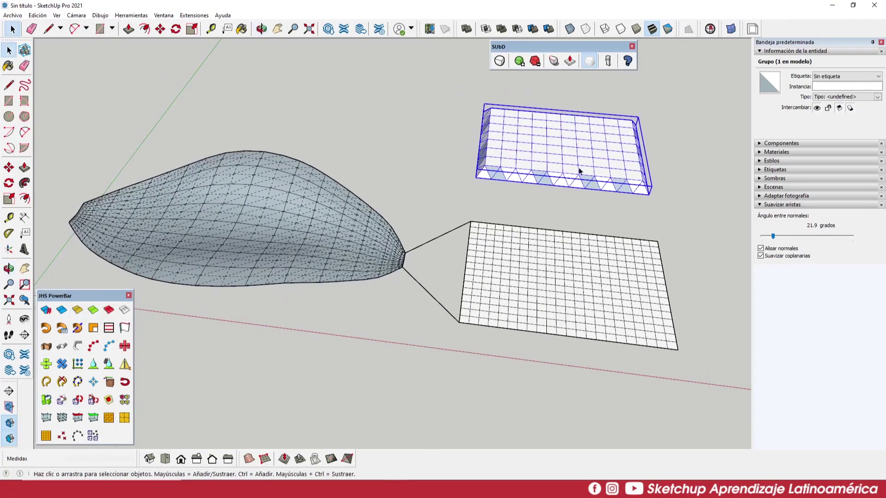
{"action": "middle_click_drag", "start_coordinate": [577, 190], "coordinate": [505, 263]}
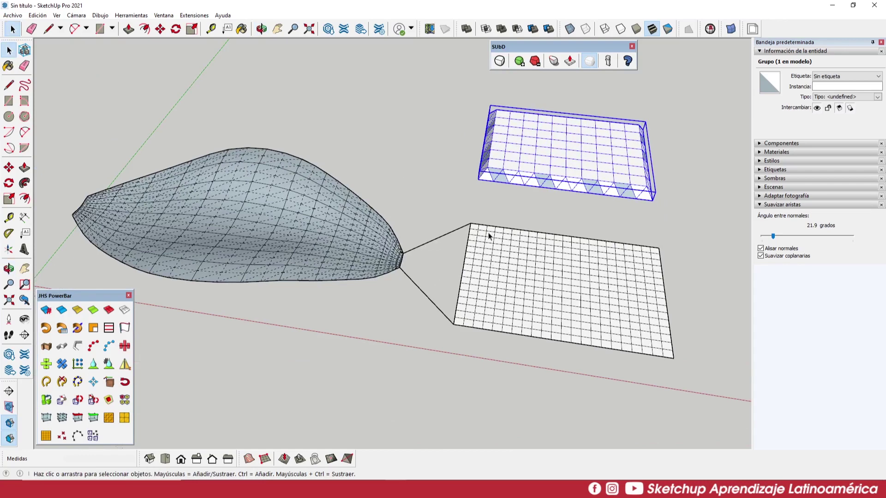
{"action": "double_click", "coordinate": [383, 230]}
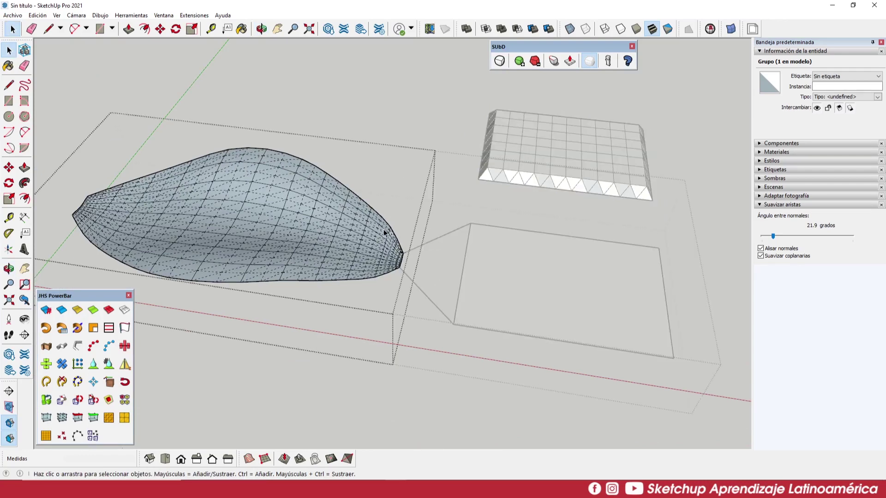
{"action": "middle_click_drag", "start_coordinate": [337, 256], "coordinate": [361, 251]}
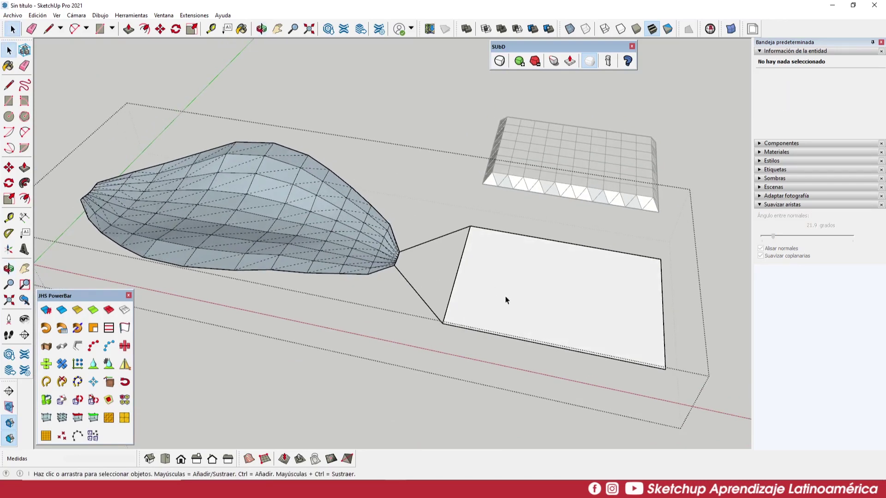
{"action": "key", "text": "Escape"}
- Impose a grid on the flat rectangle and set the roof panel down onto it
{"action": "left_click", "coordinate": [408, 246]}
{"action": "left_click", "coordinate": [194, 15]}
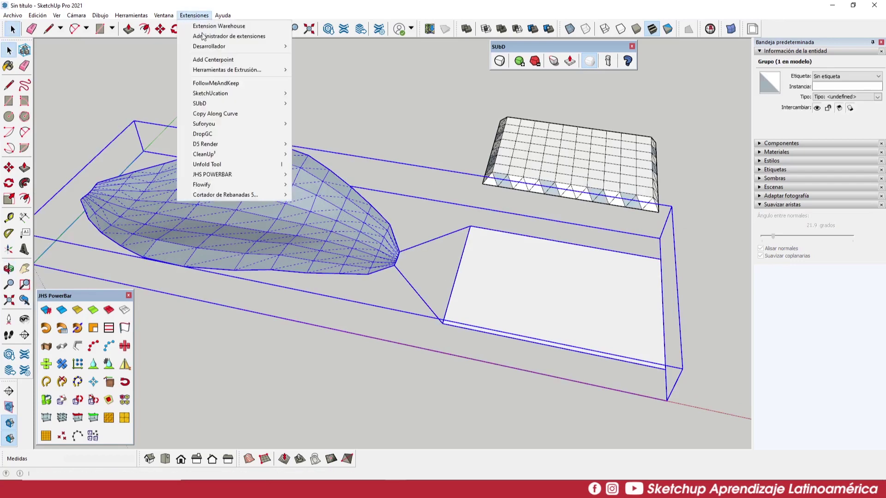
{"action": "left_click", "coordinate": [320, 211]}
{"action": "left_click", "coordinate": [503, 184]}
{"action": "key", "text": "m"}
{"action": "left_click", "coordinate": [475, 178]}
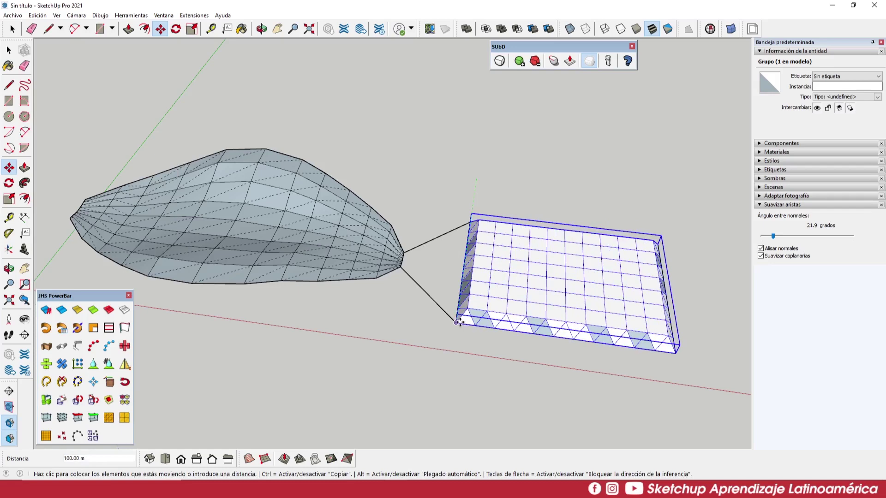
{"action": "left_click", "coordinate": [456, 323]}
{"action": "key", "text": "space"}
- Flow the panel onto the leaf surface with Flowify without Cut
{"action": "middle_click_drag", "start_coordinate": [468, 300], "coordinate": [549, 297]}
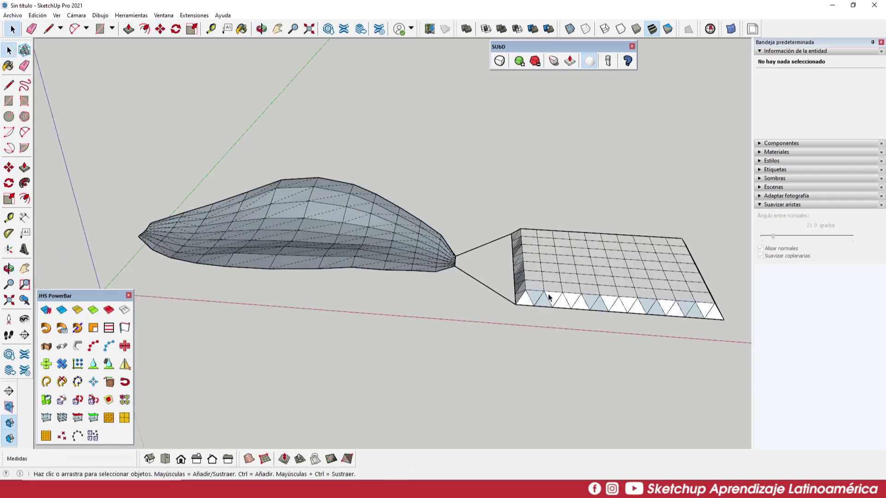
{"action": "left_click_drag", "start_coordinate": [367, 218], "coordinate": [368, 219]}
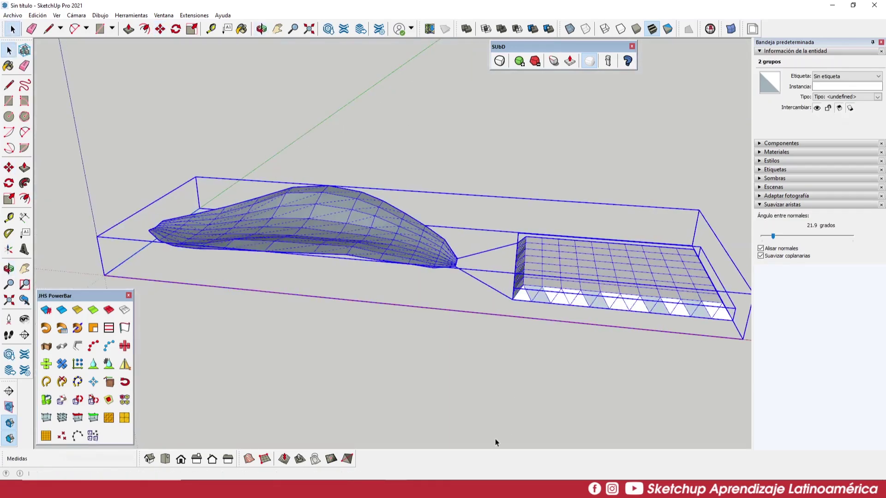
{"action": "mouse_move", "coordinate": [495, 439]}
{"action": "middle_mouse_down"}
{"action": "mouse_move", "coordinate": [367, 230]}
{"action": "mouse_move", "coordinate": [464, 289]}
{"action": "middle_mouse_up"}
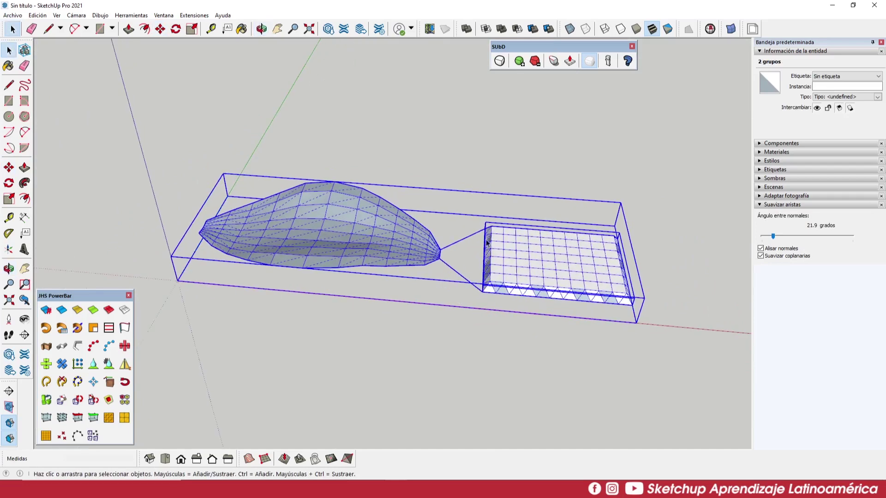
{"action": "middle_click_drag", "start_coordinate": [487, 243], "coordinate": [527, 240]}
{"action": "left_click", "coordinate": [527, 240]}
{"action": "left_click_drag", "start_coordinate": [575, 338], "coordinate": [309, 199]}
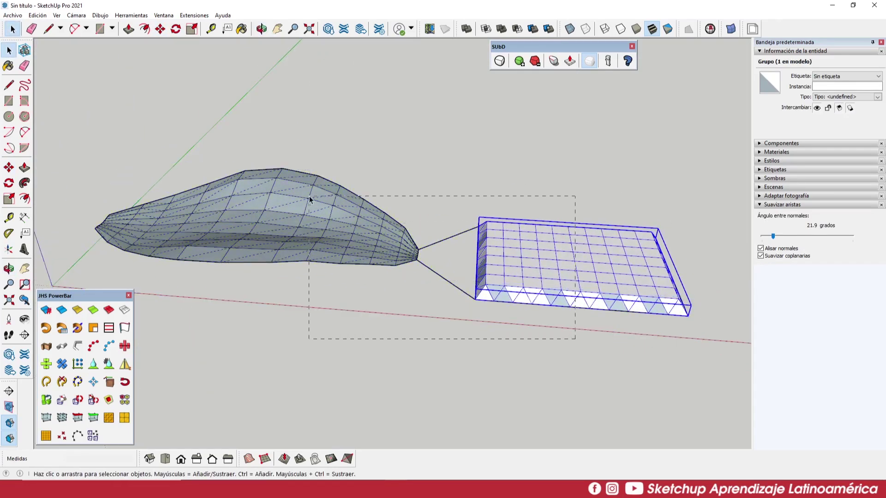
{"action": "left_click", "coordinate": [194, 16]}
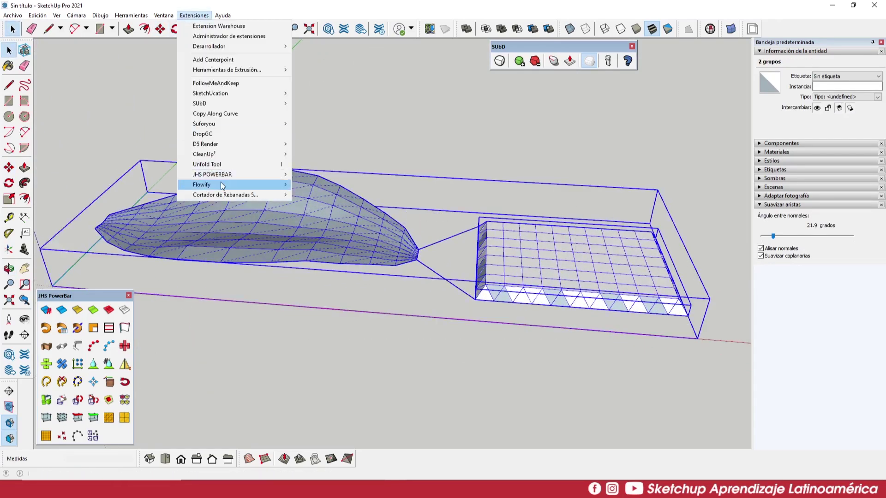
{"action": "mouse_move", "coordinate": [236, 184]}
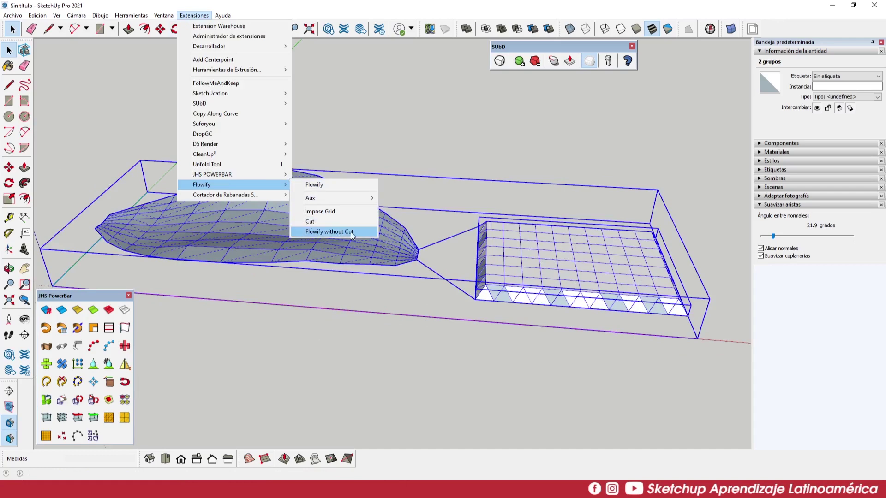
{"action": "left_click", "coordinate": [310, 223]}
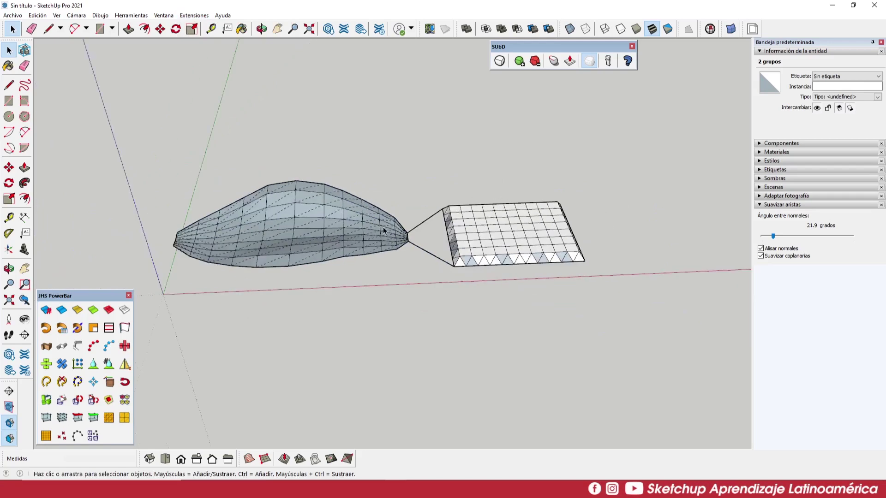
- Move the gridded panel to the right of the flat grid
{"action": "left_click", "coordinate": [455, 281]}
{"action": "key", "text": "m"}
{"action": "left_click_drag", "start_coordinate": [455, 280], "coordinate": [688, 277]}
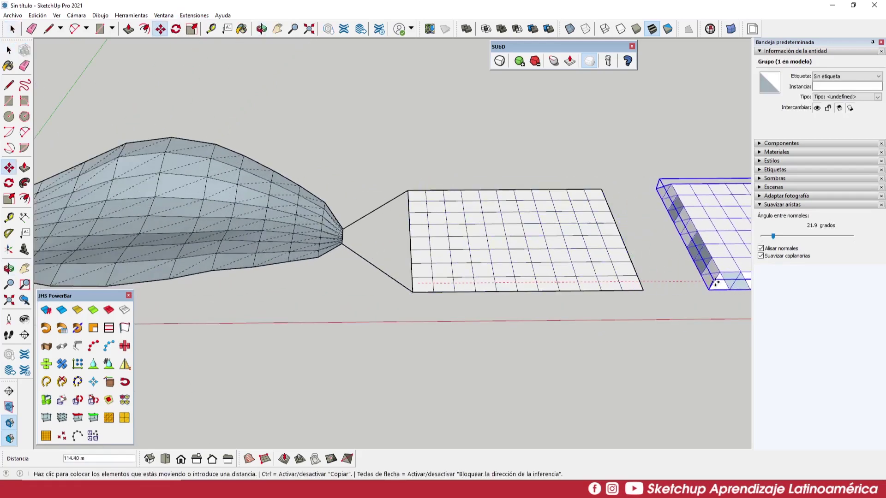
{"action": "key", "text": "space"}
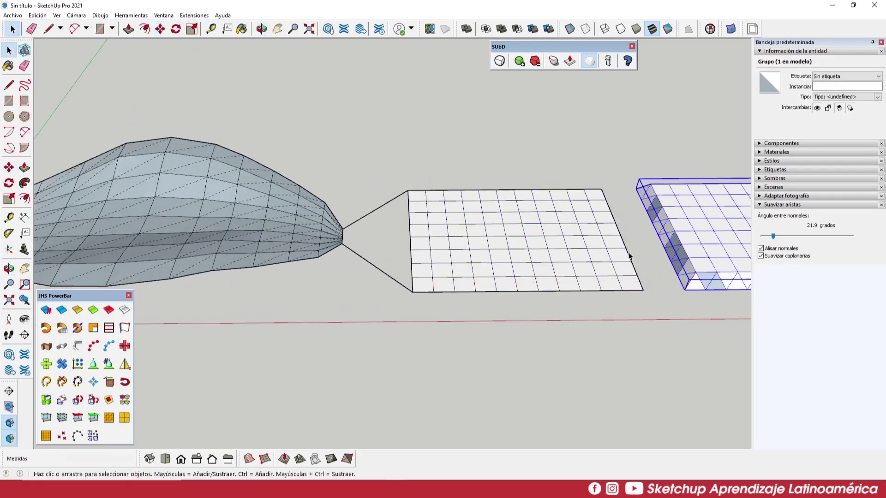
{"action": "middle_click_drag", "start_coordinate": [631, 253], "coordinate": [584, 282]}
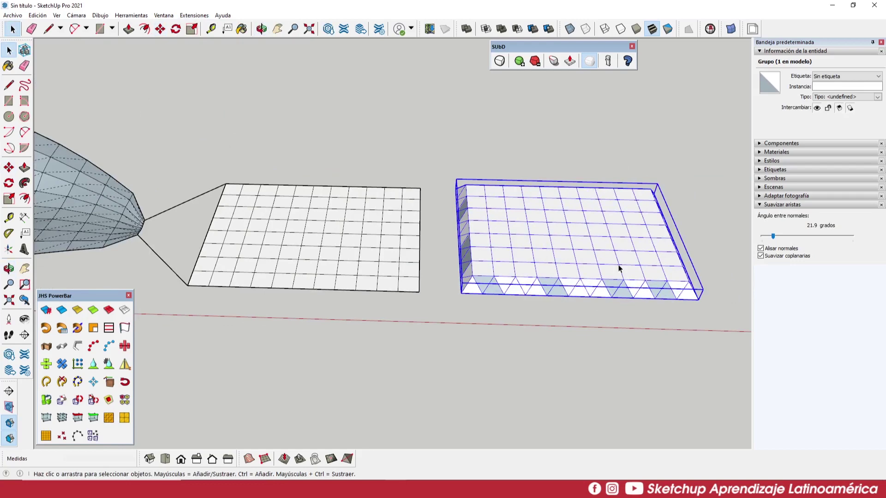
{"action": "middle_click_drag", "start_coordinate": [619, 268], "coordinate": [484, 191], "text": "shift"}
{"action": "scroll", "coordinate": [424, 231], "scroll_direction": "down", "scroll_amount": 2}
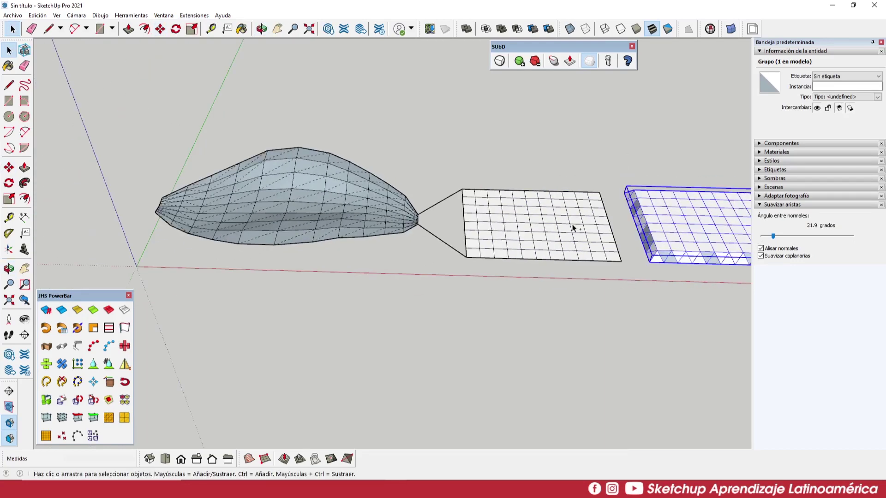
- Undo the panel move and add the leaf surface to the selection
{"action": "key", "text": "ctrl+z"}
{"action": "scroll", "coordinate": [559, 233], "scroll_direction": "up", "scroll_amount": 1}
{"action": "left_click", "coordinate": [307, 157], "text": "shift"}
{"action": "left_click", "coordinate": [193, 15]}
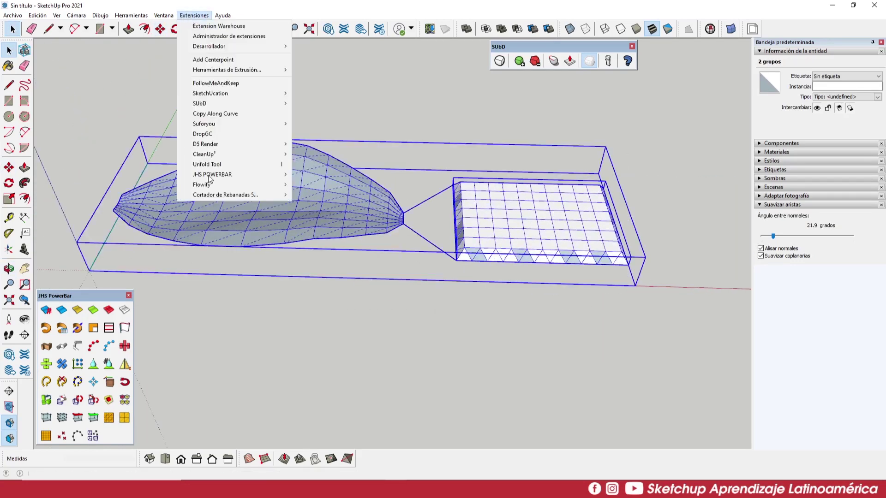
{"action": "mouse_move", "coordinate": [202, 184]}
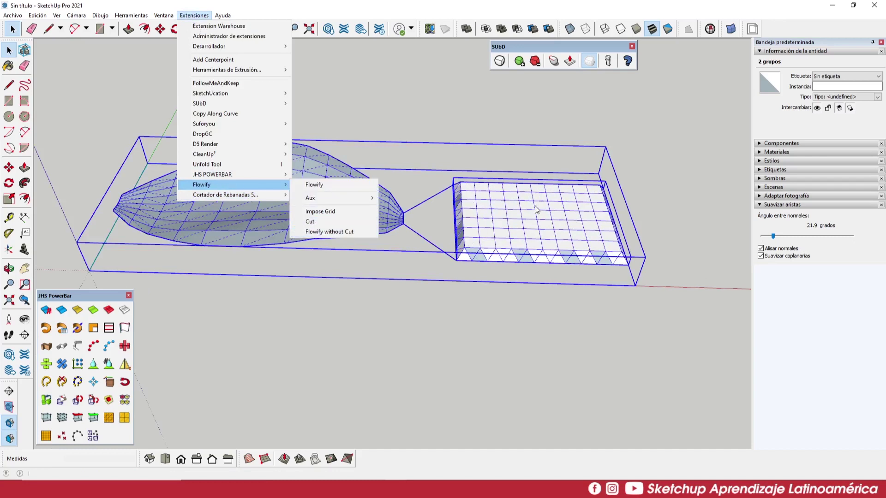
- Flow the triangulated grid onto the lens hull with Flowify without Cut
{"action": "left_click", "coordinate": [321, 231]}
{"action": "mouse_move", "coordinate": [322, 229]}
{"action": "middle_mouse_down"}
{"action": "mouse_move", "coordinate": [569, 74]}
{"action": "mouse_move", "coordinate": [590, 234]}
{"action": "mouse_move", "coordinate": [397, 268]}
{"action": "middle_mouse_up"}
{"action": "left_click", "coordinate": [397, 267]}
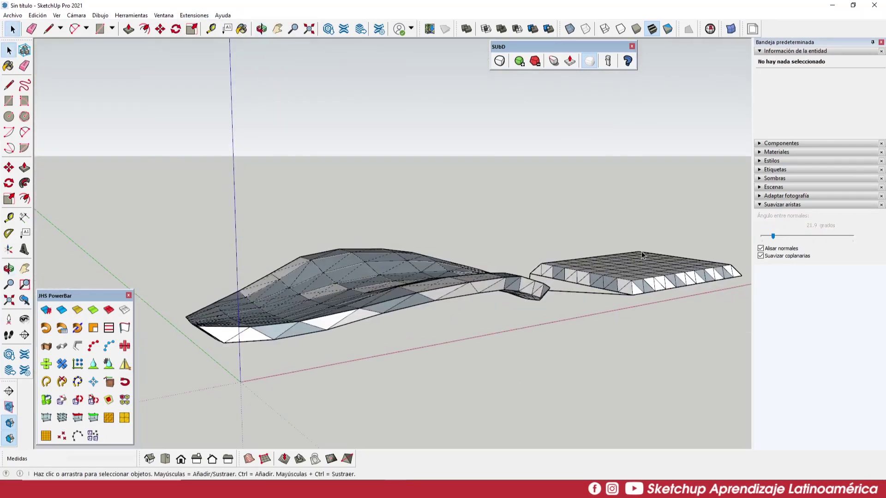
{"action": "key", "text": "ctrl+a"}
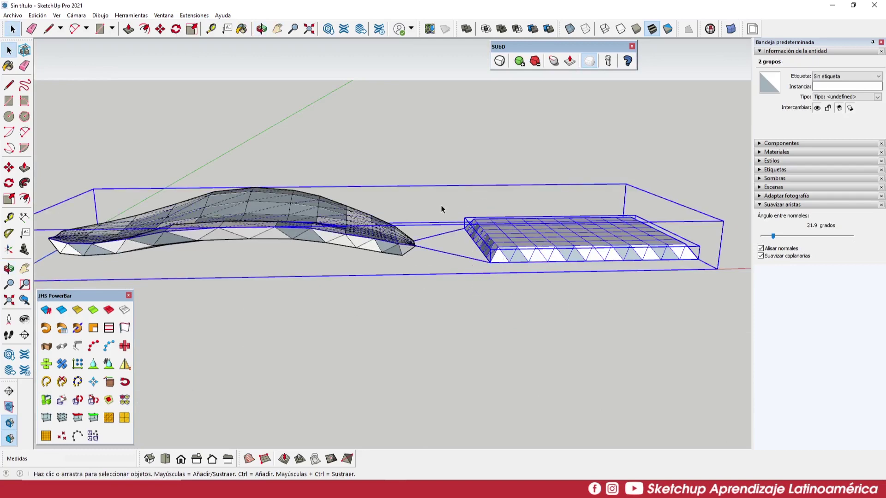
- Rotate the grid group 180° and select all geometry in the curved flowed group
{"action": "key", "text": "q"}
{"action": "left_click", "coordinate": [490, 262]}
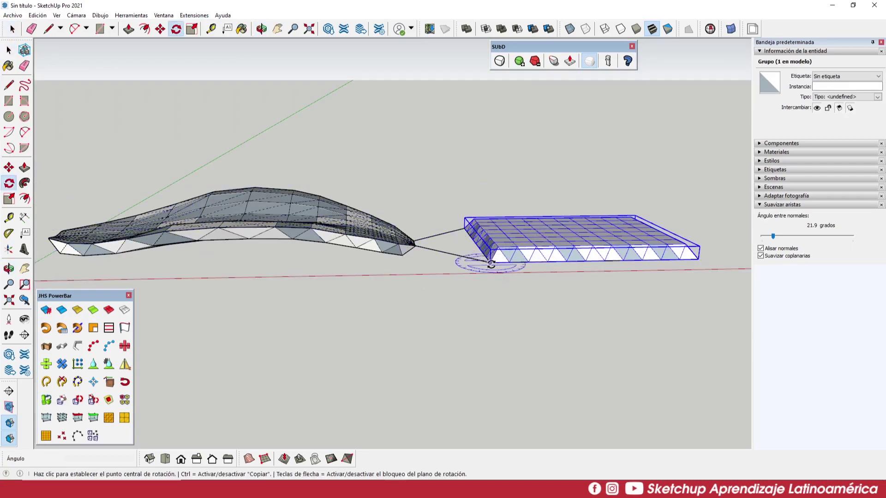
{"action": "left_click", "coordinate": [528, 262]}
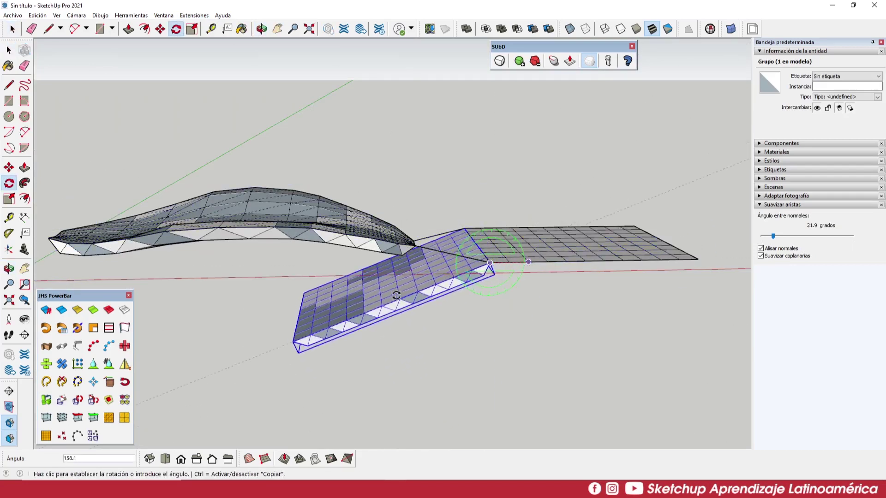
{"action": "left_click", "coordinate": [391, 261]}
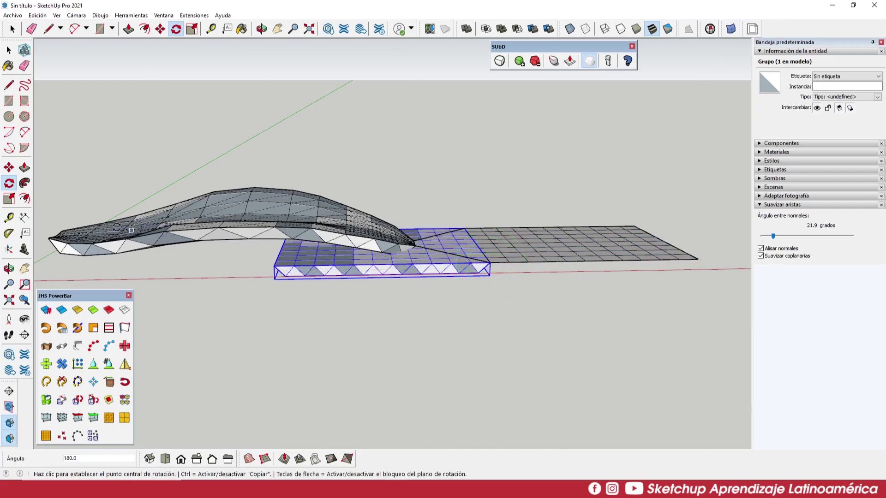
{"action": "key", "text": "space"}
{"action": "left_click", "coordinate": [410, 206]}
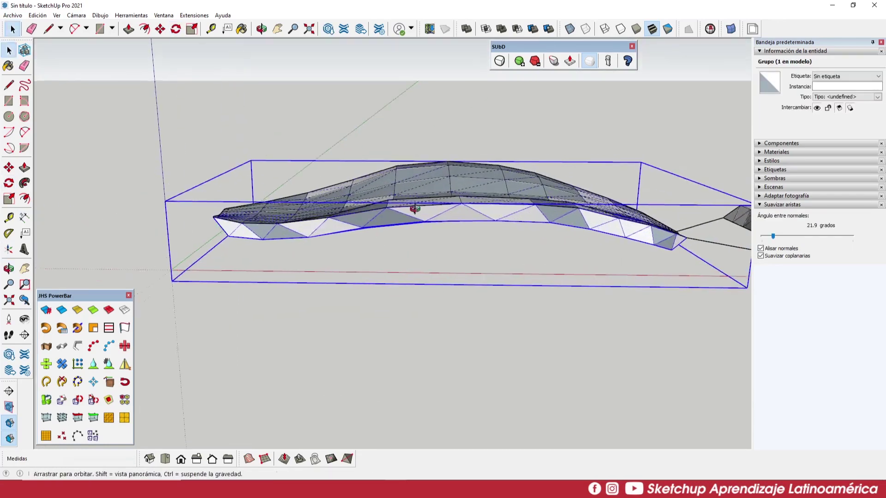
{"action": "middle_click_drag", "start_coordinate": [410, 206], "coordinate": [438, 160]}
{"action": "triple_click", "coordinate": [497, 190]}
{"action": "mouse_move", "coordinate": [497, 190]}
{"action": "middle_mouse_down"}
{"action": "mouse_move", "coordinate": [417, 255]}
{"action": "mouse_move", "coordinate": [433, 230]}
{"action": "middle_mouse_up"}
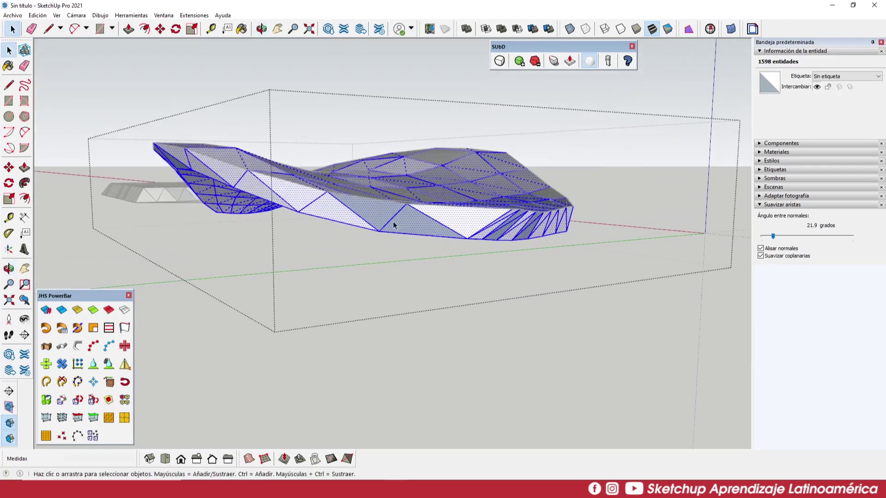
- Delete only the faces of the curved panel, leaving a bare edge lattice
{"action": "right_click", "coordinate": [406, 225]}
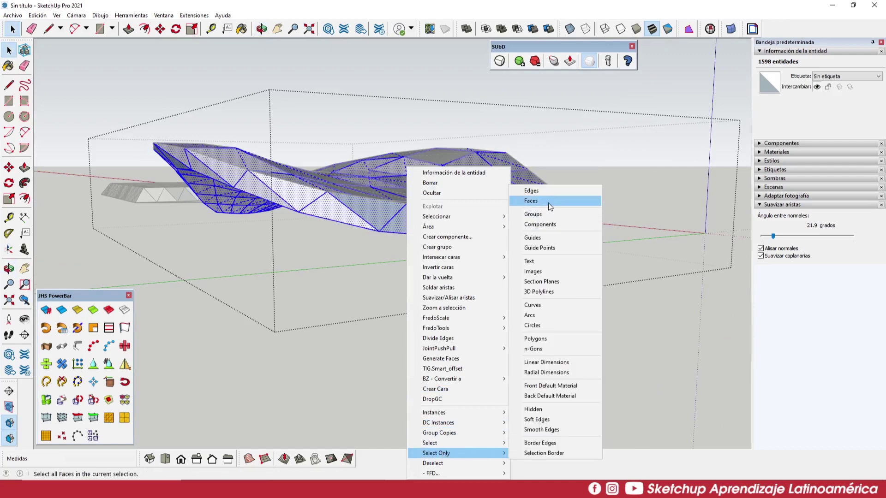
{"action": "left_click", "coordinate": [531, 201]}
{"action": "key", "text": "Delete"}
{"action": "middle_click_drag", "start_coordinate": [390, 212], "coordinate": [397, 198]}
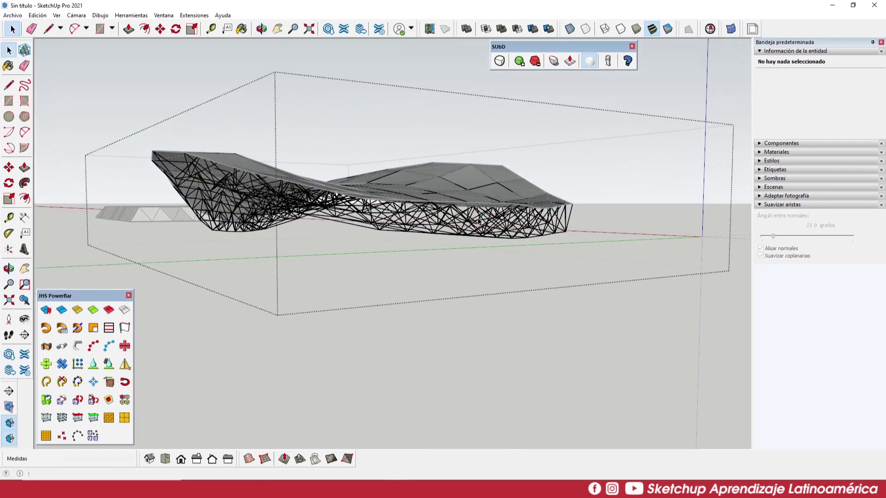
- Move the lattice about 103 m along the green axis and select all 704 edges
{"action": "left_click", "coordinate": [469, 237]}
{"action": "mouse_move", "coordinate": [470, 236]}
{"action": "middle_mouse_down"}
{"action": "mouse_move", "coordinate": [374, 279]}
{"action": "mouse_move", "coordinate": [298, 231]}
{"action": "middle_mouse_up"}
{"action": "key", "text": "m"}
{"action": "left_click", "coordinate": [298, 230]}
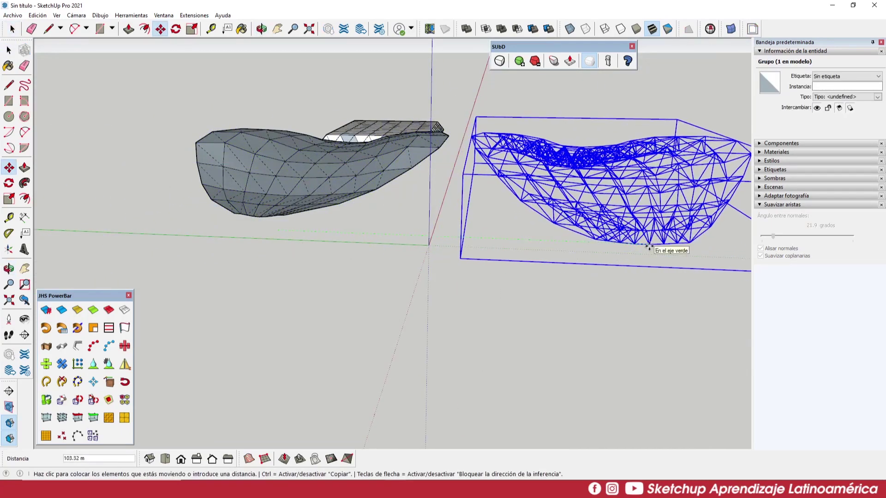
{"action": "type", "text": "10"}
{"action": "key", "text": "Return"}
{"action": "middle_click_drag", "start_coordinate": [649, 248], "coordinate": [439, 290]}
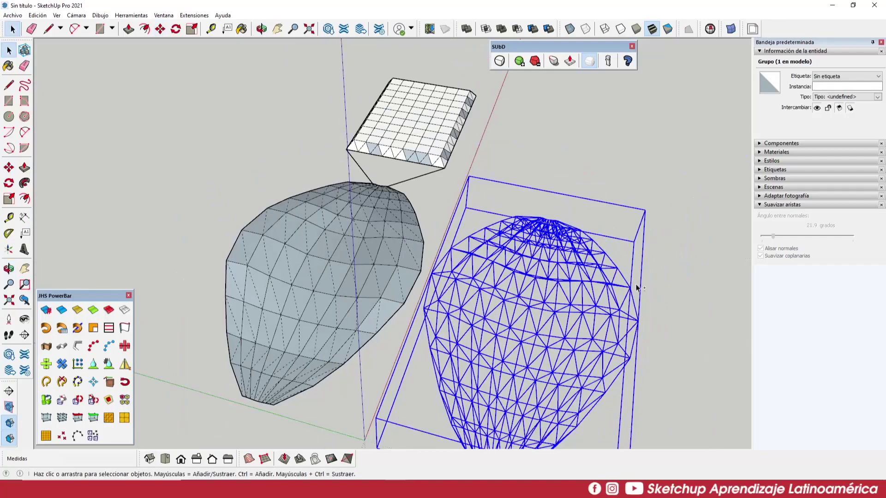
{"action": "key", "text": "space"}
{"action": "left_click", "coordinate": [569, 253]}
{"action": "mouse_move", "coordinate": [569, 253]}
{"action": "middle_mouse_down"}
{"action": "mouse_move", "coordinate": [552, 240]}
{"action": "mouse_move", "coordinate": [589, 174]}
{"action": "mouse_move", "coordinate": [594, 203]}
{"action": "mouse_move", "coordinate": [547, 223]}
{"action": "mouse_move", "coordinate": [361, 204]}
{"action": "mouse_move", "coordinate": [623, 163]}
{"action": "middle_mouse_up"}
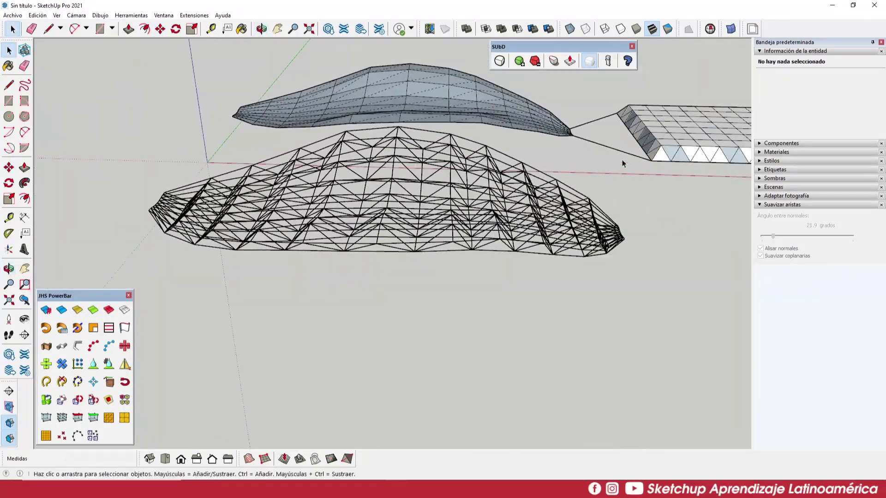
{"action": "mouse_move", "coordinate": [499, 218]}
{"action": "middle_mouse_down"}
{"action": "mouse_move", "coordinate": [317, 198]}
{"action": "mouse_move", "coordinate": [249, 208]}
{"action": "mouse_move", "coordinate": [348, 158]}
{"action": "mouse_move", "coordinate": [247, 184]}
{"action": "mouse_move", "coordinate": [198, 224]}
{"action": "mouse_move", "coordinate": [291, 222]}
{"action": "mouse_move", "coordinate": [379, 264]}
{"action": "middle_mouse_up"}
{"action": "triple_click", "coordinate": [378, 264]}
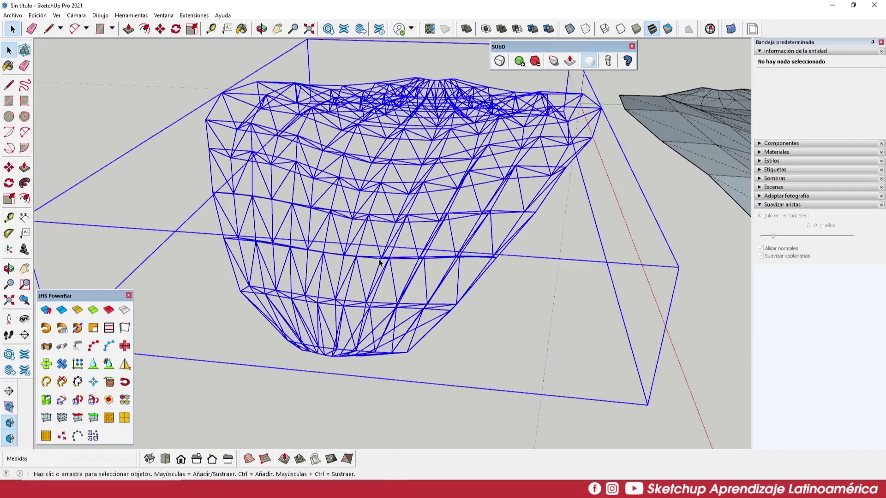
{"action": "middle_click_drag", "start_coordinate": [386, 264], "coordinate": [393, 256]}
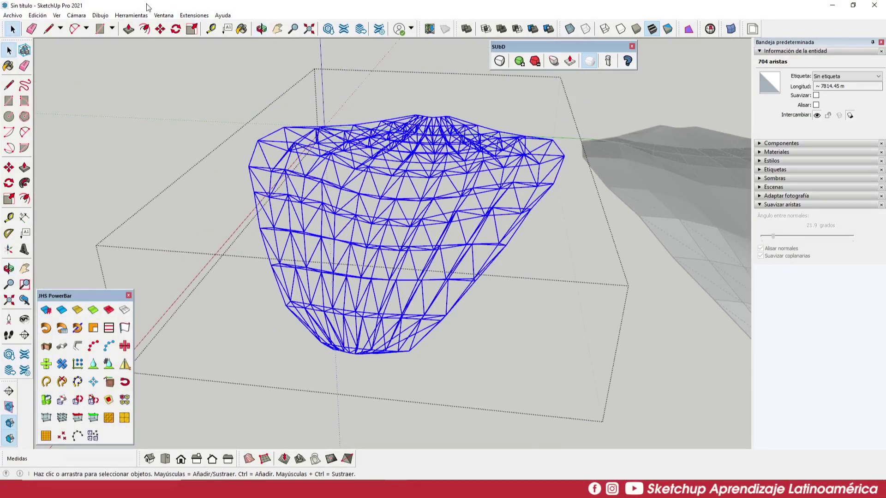
- Convert every lattice edge into a 0.20 m diameter tube with precision 10 using Lines to Tube
{"action": "left_click", "coordinate": [131, 15]}
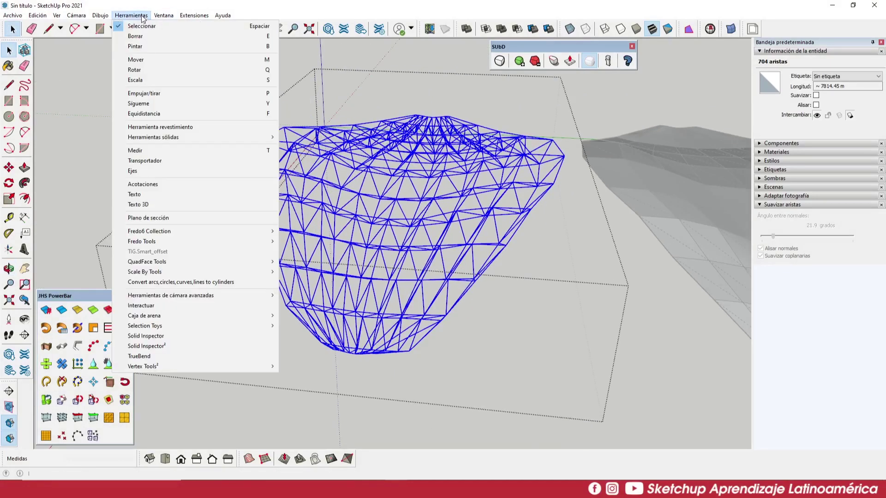
{"action": "left_click", "coordinate": [192, 282]}
{"action": "left_click_drag", "start_coordinate": [69, 297], "coordinate": [71, 299]}
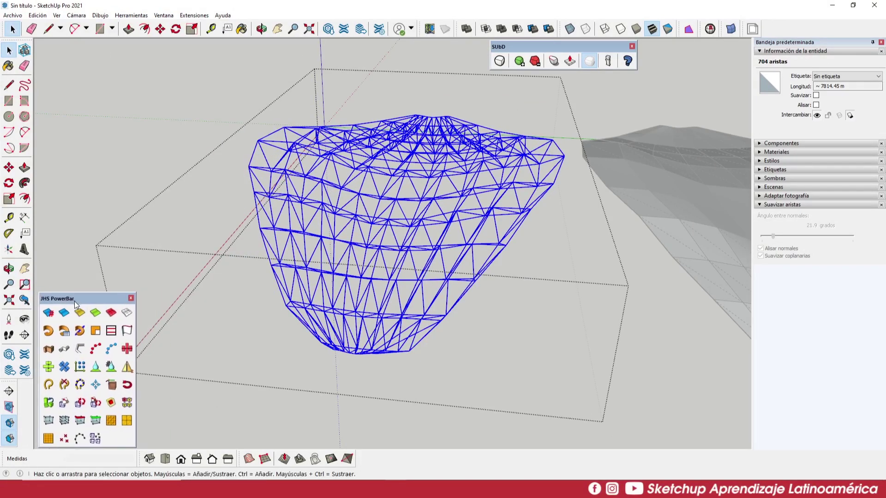
{"action": "mouse_move", "coordinate": [478, 305]}
{"action": "middle_mouse_down"}
{"action": "mouse_move", "coordinate": [342, 292]}
{"action": "mouse_move", "coordinate": [368, 275]}
{"action": "middle_mouse_up"}
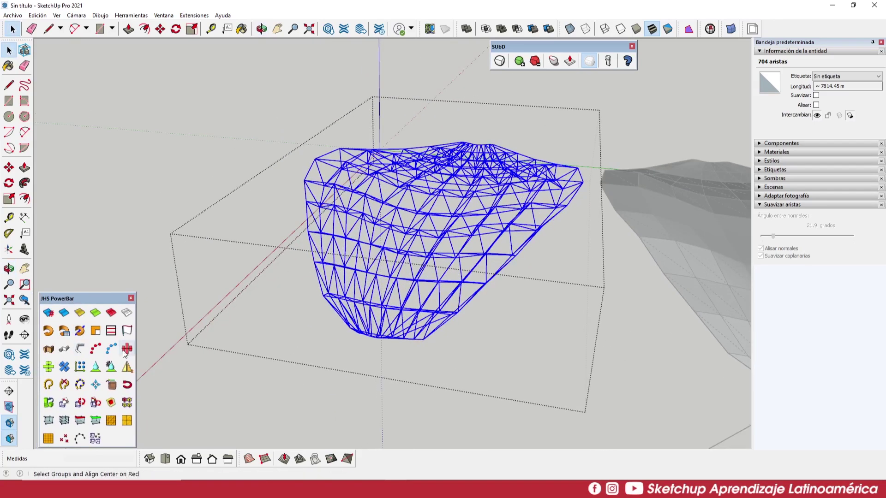
{"action": "middle_click_drag", "start_coordinate": [336, 314], "coordinate": [331, 320]}
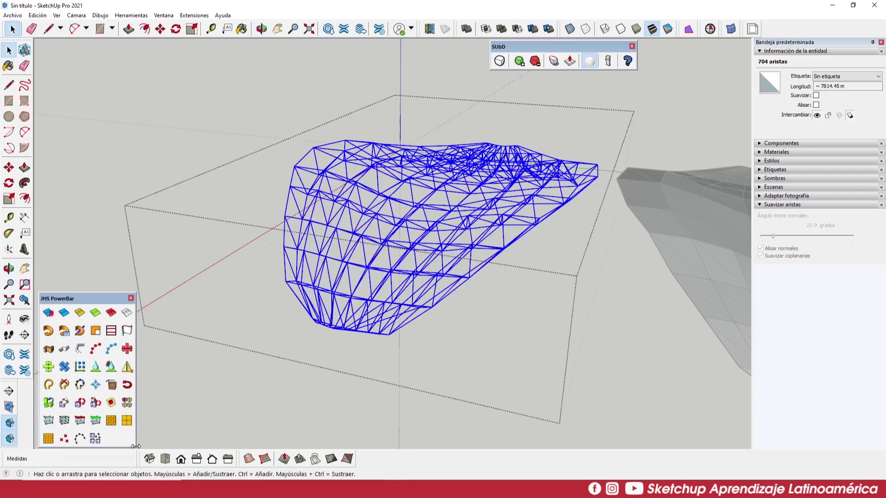
{"action": "left_click_drag", "start_coordinate": [136, 446], "coordinate": [764, 311]}
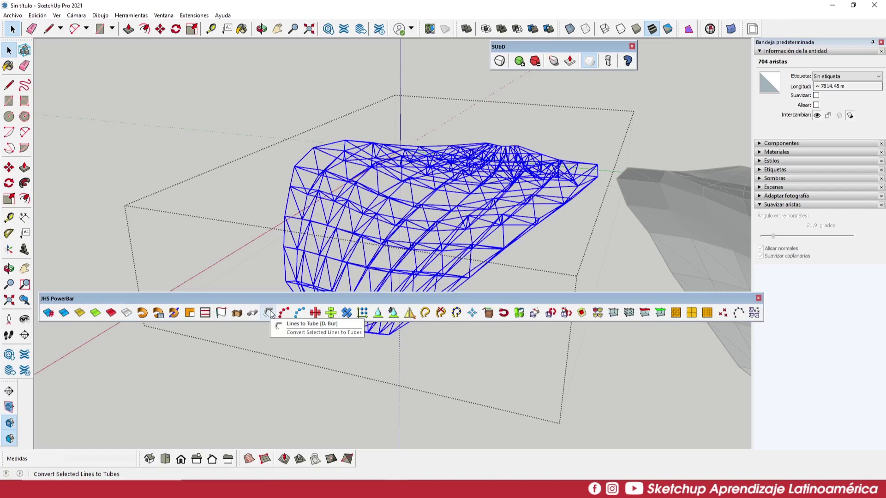
{"action": "left_click_drag", "start_coordinate": [764, 315], "coordinate": [134, 315]}
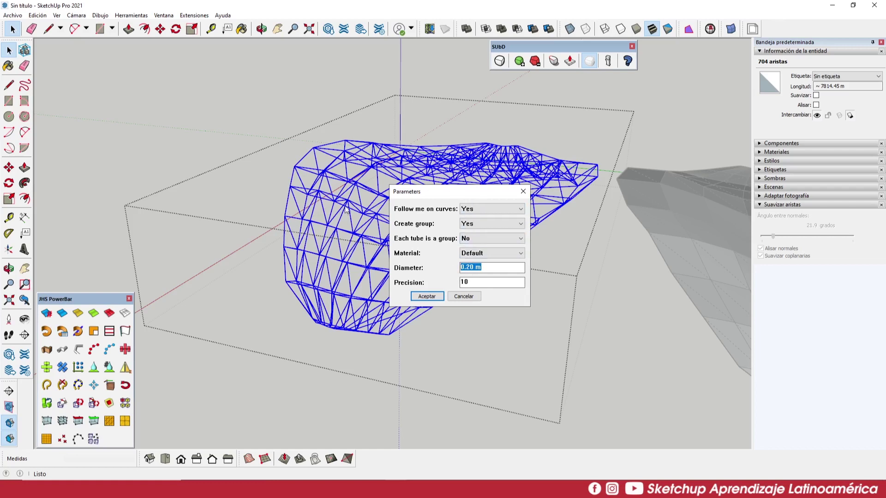
{"action": "left_click", "coordinate": [427, 297]}
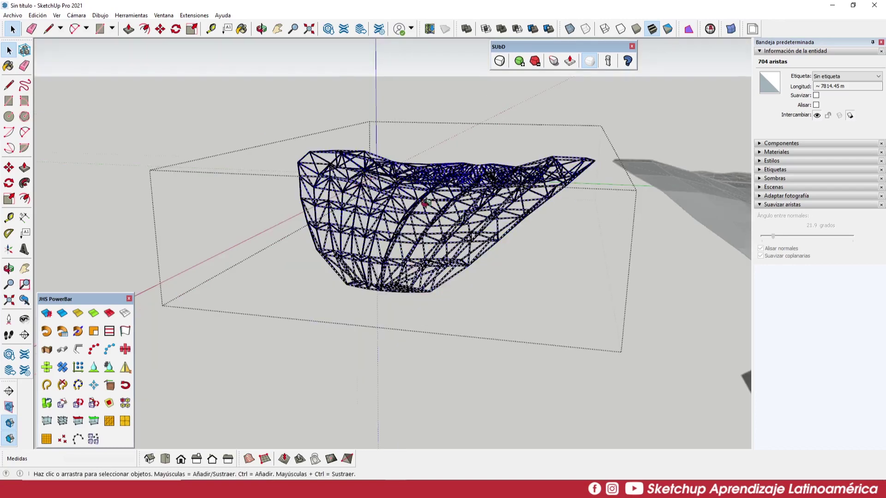
- Turn off hidden geometry display to see the solid tubes from the front
{"action": "middle_click_drag", "start_coordinate": [415, 259], "coordinate": [466, 282]}
{"action": "scroll", "coordinate": [467, 282], "scroll_direction": "up", "scroll_amount": 2}
{"action": "scroll", "coordinate": [455, 286], "scroll_direction": "up", "scroll_amount": 2}
{"action": "scroll", "coordinate": [470, 286], "scroll_direction": "up", "scroll_amount": 2}
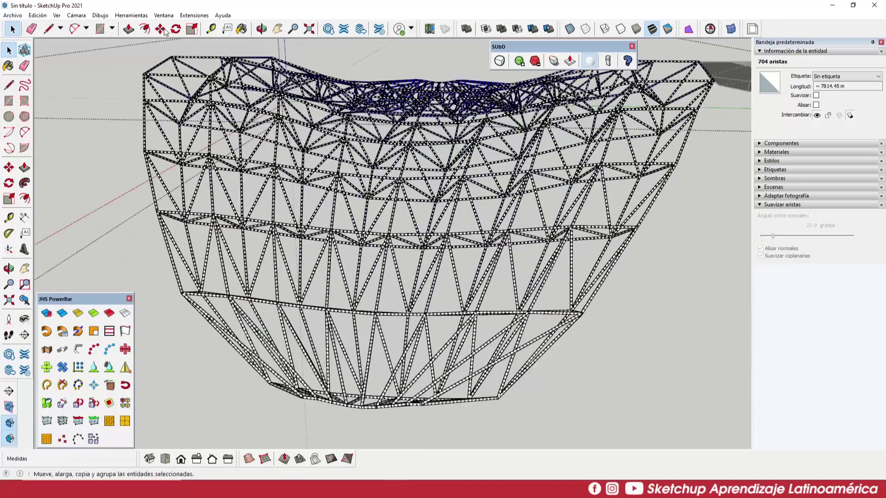
{"action": "left_click", "coordinate": [85, 17]}
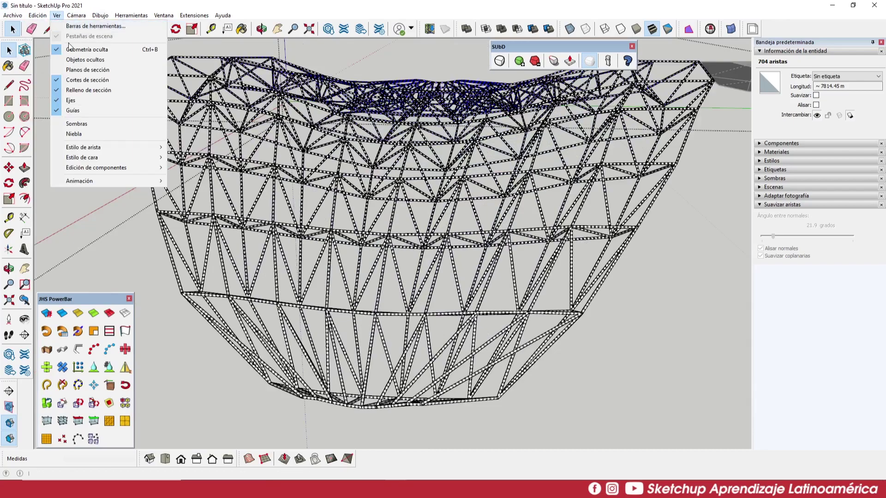
{"action": "left_click", "coordinate": [70, 50]}
- Copy the whole tubed frame 100 m along the green axis
{"action": "scroll", "coordinate": [397, 152], "scroll_direction": "down", "scroll_amount": 3}
{"action": "middle_click_drag", "start_coordinate": [397, 152], "coordinate": [432, 237]}
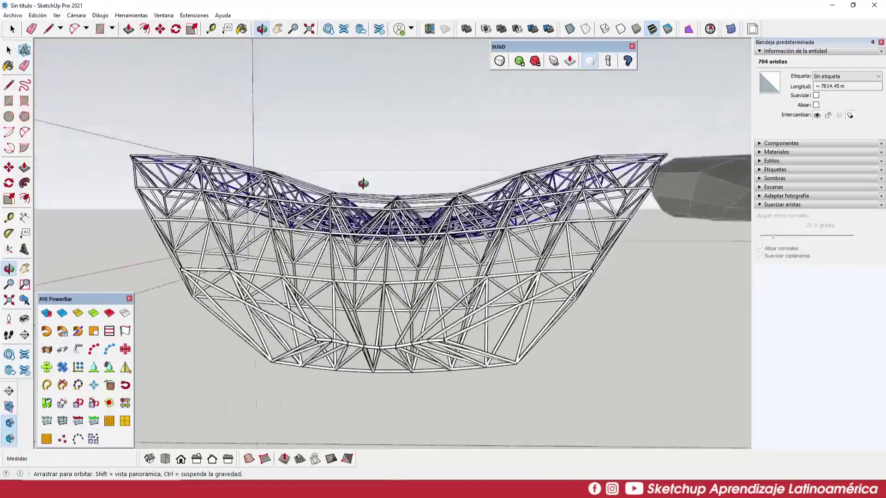
{"action": "scroll", "coordinate": [536, 256], "scroll_direction": "down", "scroll_amount": 3}
{"action": "middle_click_drag", "start_coordinate": [536, 256], "coordinate": [548, 336]}
{"action": "key", "text": "m"}
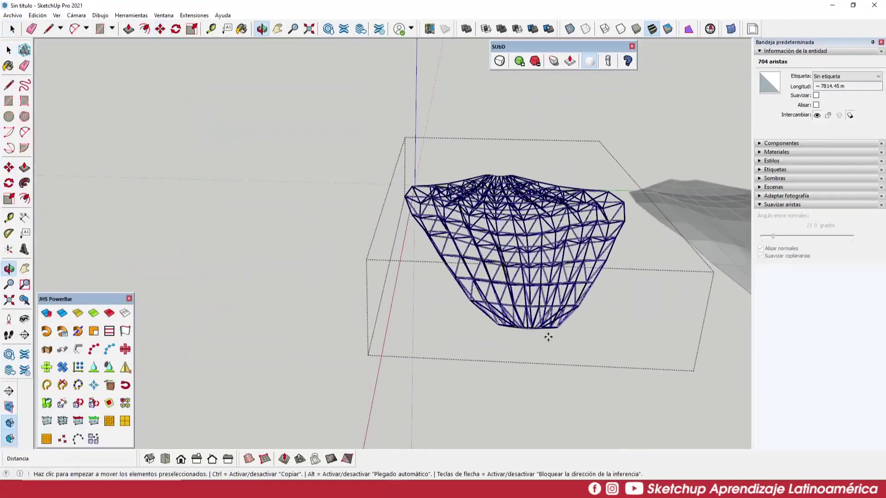
{"action": "key", "text": "ctrl"}
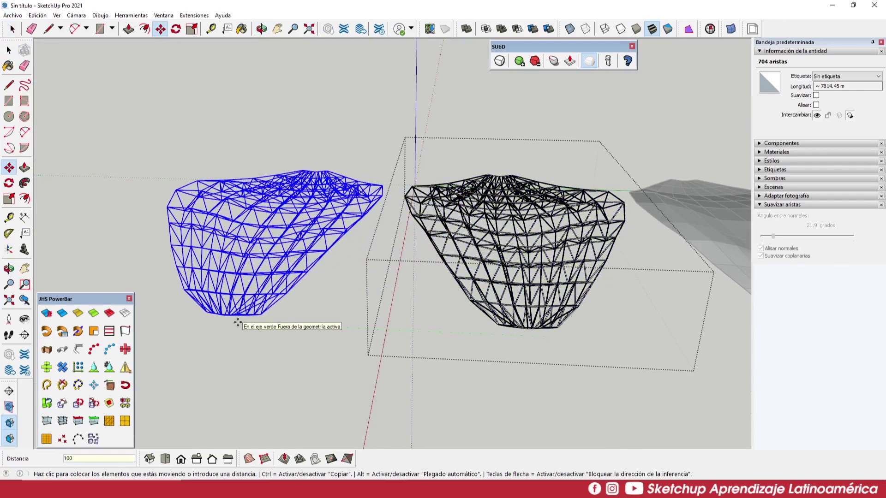
{"action": "key", "text": "Return"}
- Deselect the frame and inspect a horizontal tube member up close
{"action": "scroll", "coordinate": [337, 277], "scroll_direction": "up", "scroll_amount": 3}
{"action": "scroll", "coordinate": [619, 297], "scroll_direction": "up", "scroll_amount": 3}
{"action": "mouse_move", "coordinate": [514, 337]}
{"action": "middle_mouse_down"}
{"action": "mouse_move", "coordinate": [607, 234]}
{"action": "mouse_move", "coordinate": [453, 186]}
{"action": "mouse_move", "coordinate": [456, 134]}
{"action": "mouse_move", "coordinate": [391, 345]}
{"action": "mouse_move", "coordinate": [630, 346]}
{"action": "middle_mouse_up"}
{"action": "scroll", "coordinate": [526, 318], "scroll_direction": "down", "scroll_amount": 3}
{"action": "left_click", "coordinate": [629, 347]}
{"action": "scroll", "coordinate": [543, 264], "scroll_direction": "up", "scroll_amount": 5}
{"action": "scroll", "coordinate": [542, 264], "scroll_direction": "up", "scroll_amount": 3}
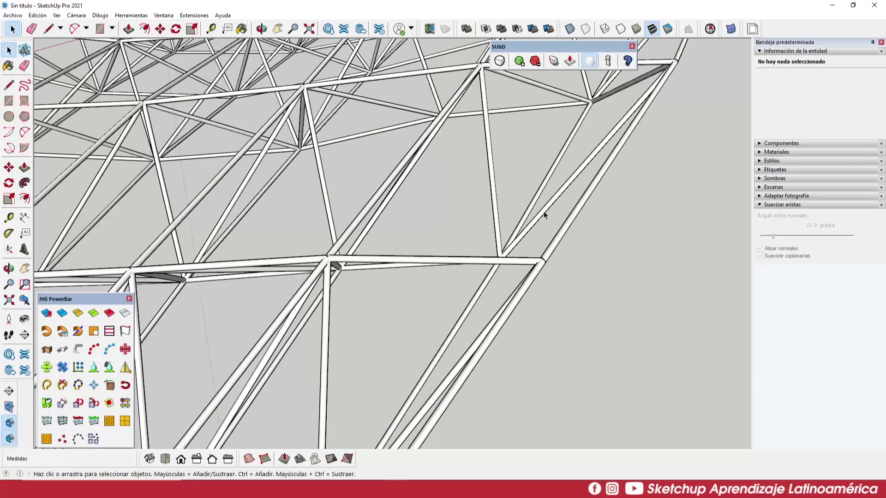
{"action": "mouse_move", "coordinate": [545, 215]}
{"action": "middle_mouse_down"}
{"action": "mouse_move", "coordinate": [505, 243]}
{"action": "mouse_move", "coordinate": [391, 277]}
{"action": "middle_mouse_up"}
{"action": "triple_click", "coordinate": [385, 285]}
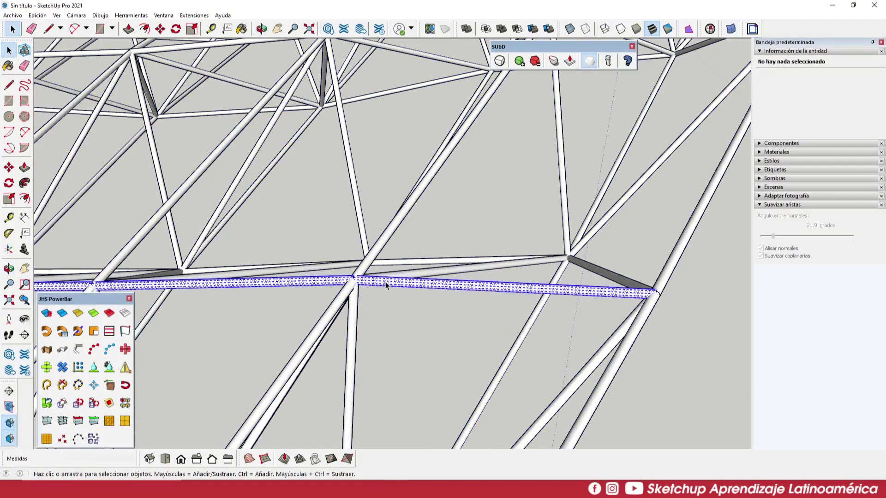
- Inspect a diagonal tube, then select all connected tube members
{"action": "scroll", "coordinate": [610, 277], "scroll_direction": "down", "scroll_amount": 3}
{"action": "scroll", "coordinate": [610, 277], "scroll_direction": "down", "scroll_amount": 3}
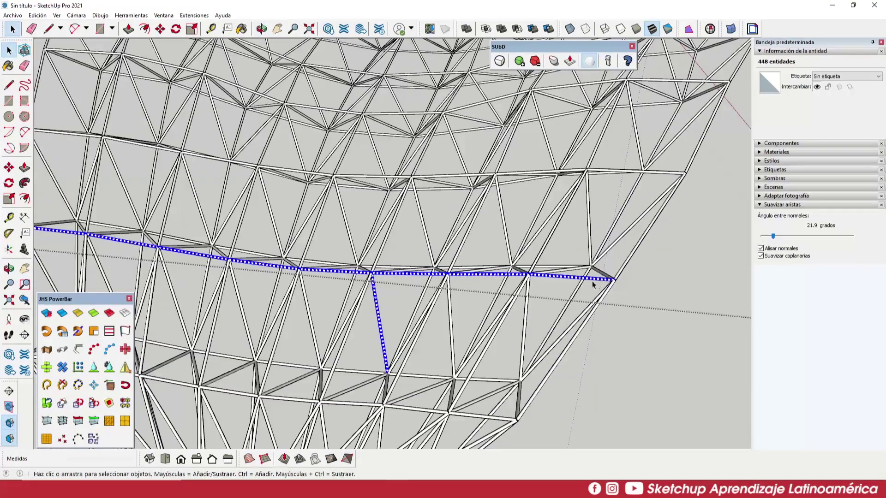
{"action": "scroll", "coordinate": [585, 283], "scroll_direction": "up", "scroll_amount": 3}
{"action": "scroll", "coordinate": [627, 282], "scroll_direction": "up", "scroll_amount": 3}
{"action": "triple_click", "coordinate": [608, 301]}
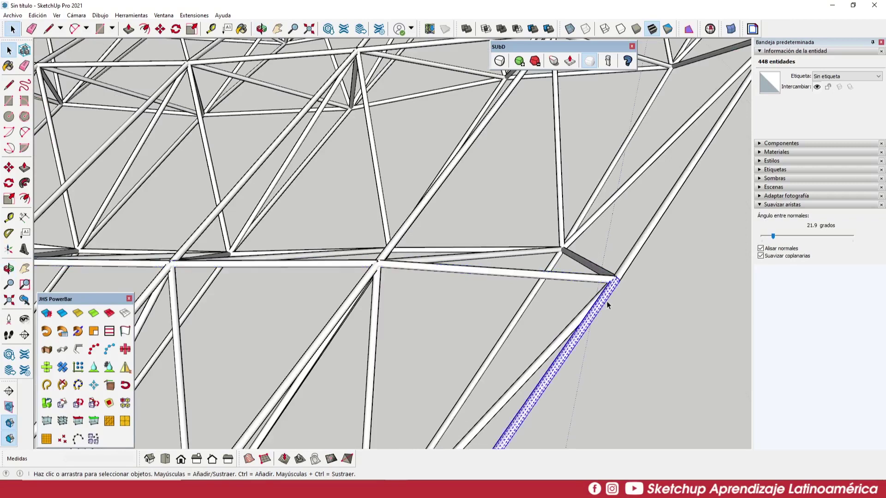
{"action": "scroll", "coordinate": [607, 301], "scroll_direction": "down", "scroll_amount": 5}
{"action": "scroll", "coordinate": [543, 281], "scroll_direction": "down", "scroll_amount": 1}
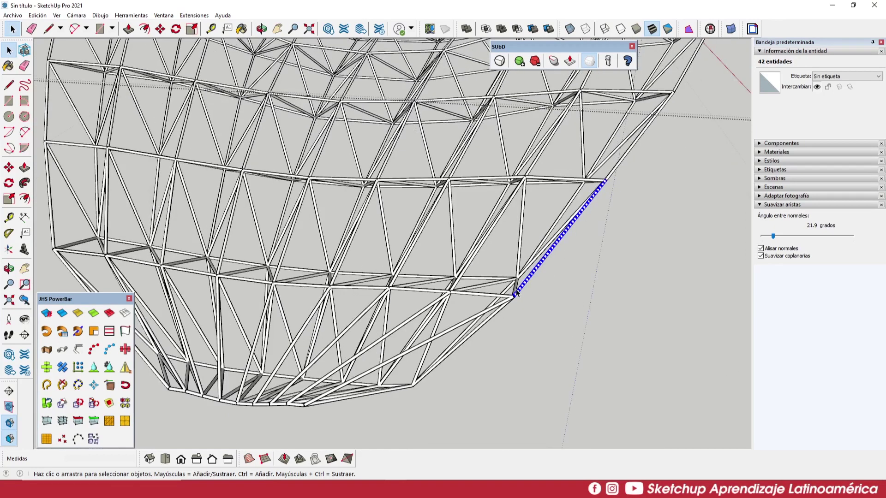
{"action": "left_click", "coordinate": [499, 300]}
{"action": "triple_click", "coordinate": [498, 310]}
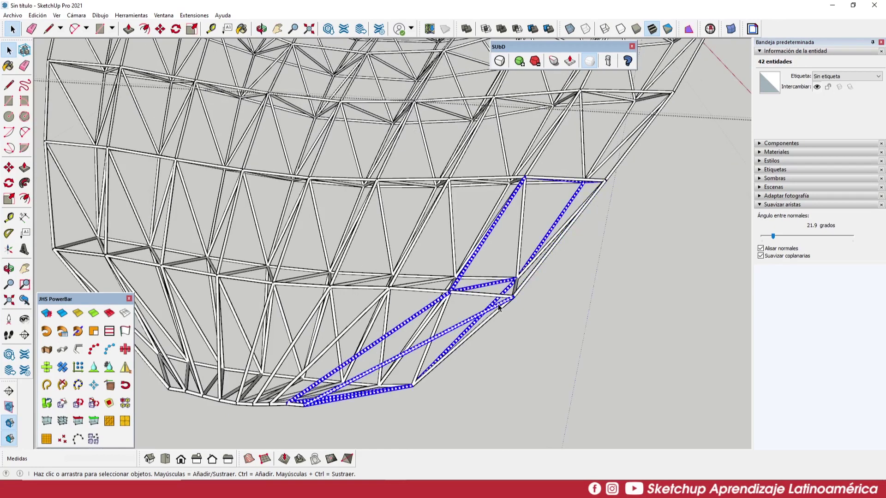
- Zoom out and centre the selected 704-edge plain wireframe lattice in view
{"action": "scroll", "coordinate": [503, 310], "scroll_direction": "down", "scroll_amount": 2}
{"action": "scroll", "coordinate": [505, 311], "scroll_direction": "down", "scroll_amount": 2}
{"action": "scroll", "coordinate": [568, 222], "scroll_direction": "up", "scroll_amount": 4}
{"action": "scroll", "coordinate": [563, 208], "scroll_direction": "up", "scroll_amount": 2}
{"action": "scroll", "coordinate": [564, 208], "scroll_direction": "up", "scroll_amount": 2}
{"action": "scroll", "coordinate": [553, 236], "scroll_direction": "up", "scroll_amount": 2}
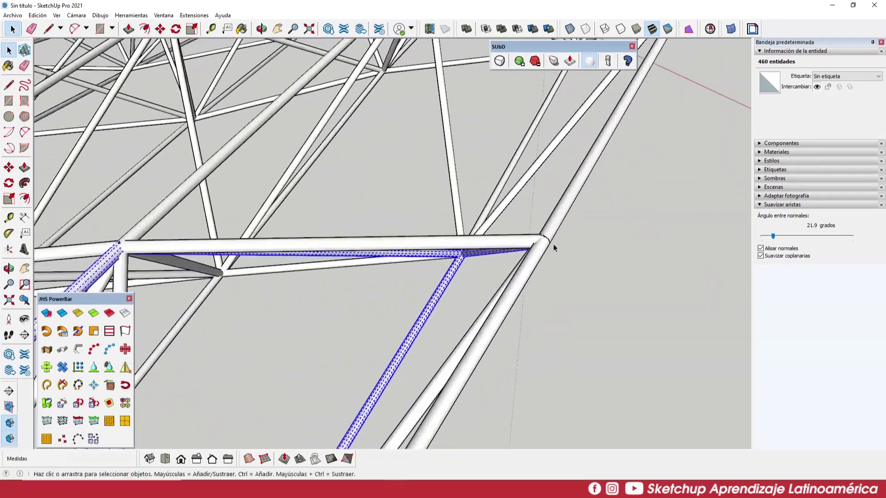
{"action": "scroll", "coordinate": [548, 250], "scroll_direction": "up", "scroll_amount": 2}
{"action": "scroll", "coordinate": [526, 229], "scroll_direction": "down", "scroll_amount": 3}
{"action": "scroll", "coordinate": [597, 219], "scroll_direction": "down", "scroll_amount": 5}
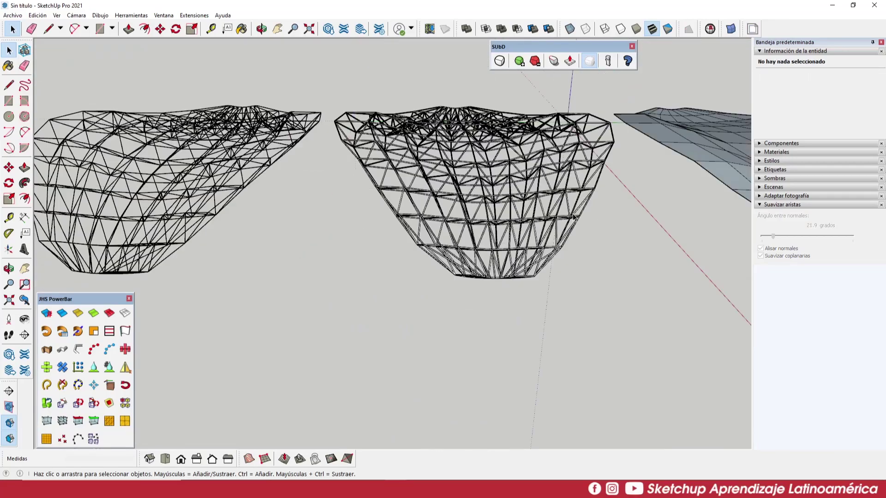
{"action": "mouse_move", "coordinate": [598, 219]}
{"action": "middle_mouse_down"}
{"action": "mouse_move", "coordinate": [485, 255]}
{"action": "mouse_move", "coordinate": [372, 242]}
{"action": "middle_mouse_up"}
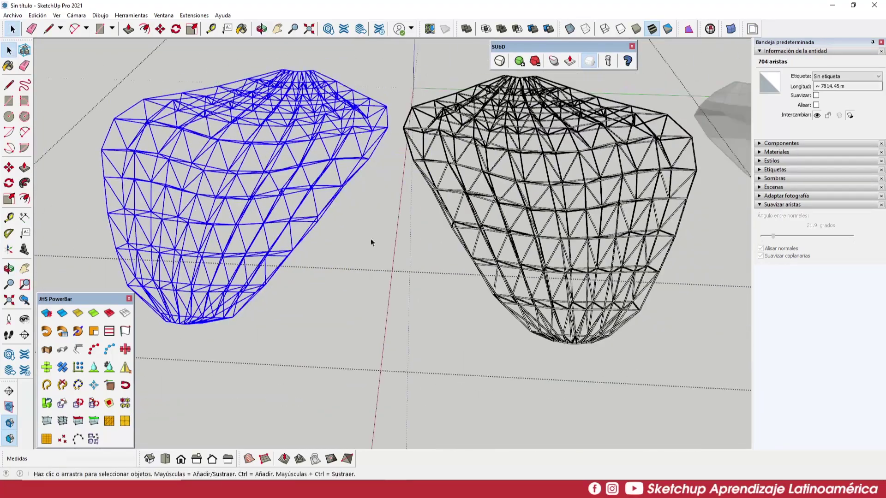
{"action": "middle_click_drag", "start_coordinate": [659, 275], "coordinate": [470, 294]}
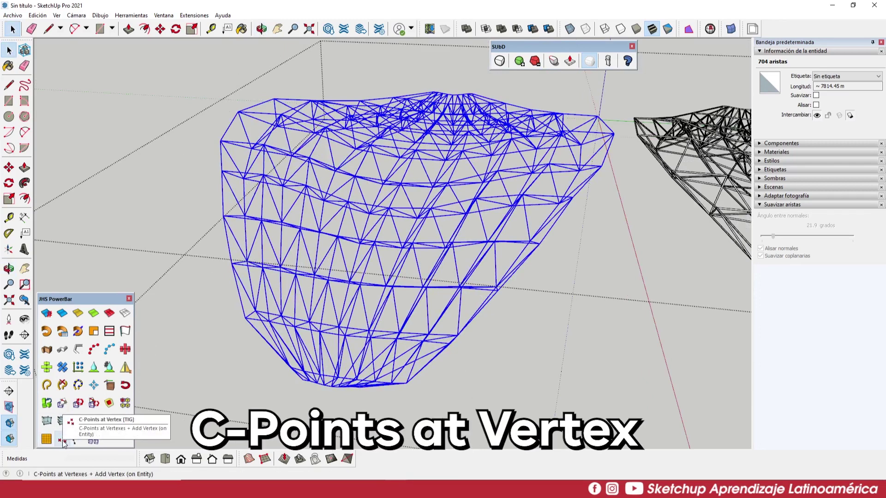
- Place guide points on all 196 wireframe vertices with C-Points at Vertex
{"action": "scroll", "coordinate": [439, 355], "scroll_direction": "up", "scroll_amount": 3}
{"action": "scroll", "coordinate": [397, 313], "scroll_direction": "up", "scroll_amount": 2}
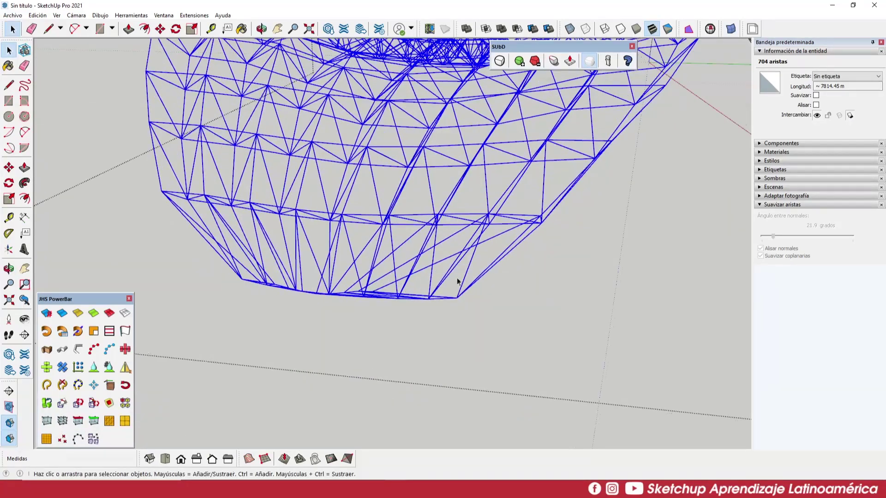
{"action": "scroll", "coordinate": [458, 281], "scroll_direction": "up", "scroll_amount": 2}
{"action": "scroll", "coordinate": [451, 259], "scroll_direction": "up", "scroll_amount": 2}
{"action": "scroll", "coordinate": [425, 252], "scroll_direction": "up", "scroll_amount": 2}
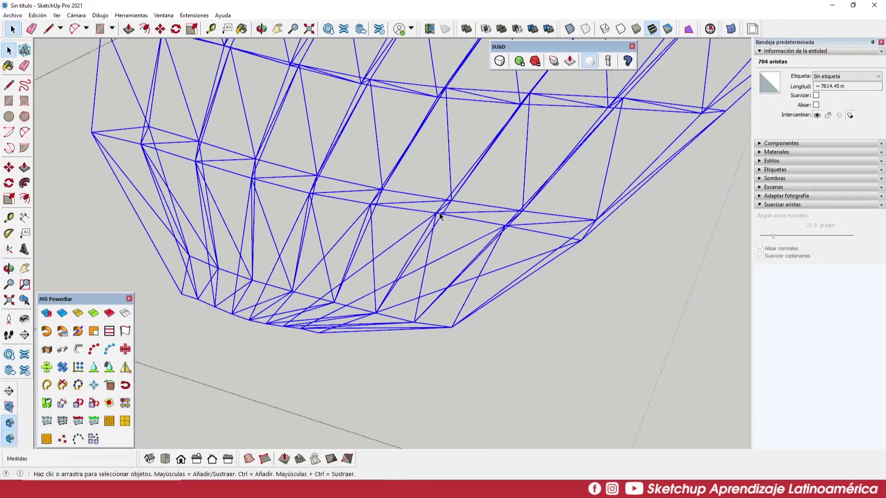
{"action": "scroll", "coordinate": [514, 335], "scroll_direction": "down", "scroll_amount": 3}
{"action": "scroll", "coordinate": [513, 335], "scroll_direction": "down", "scroll_amount": 3}
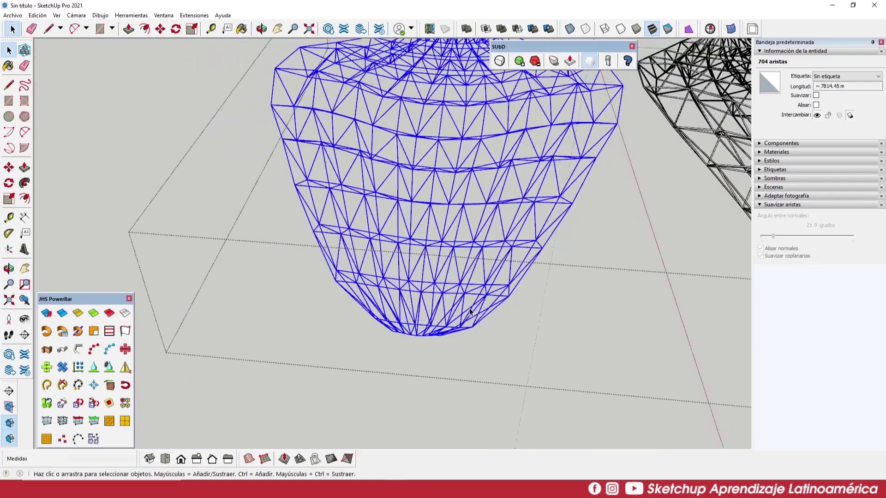
{"action": "left_click", "coordinate": [64, 440]}
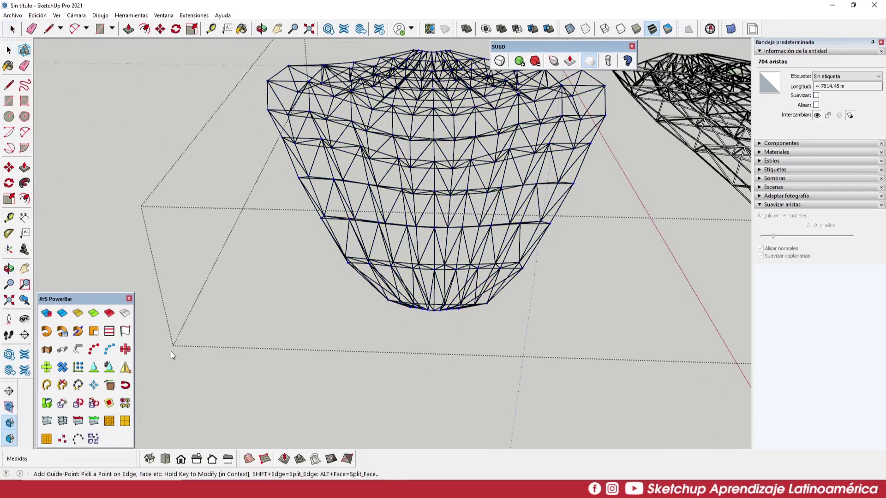
- Move the guide points 100 along the green axis beside the lattice
{"action": "middle_click_drag", "start_coordinate": [415, 236], "coordinate": [519, 181]}
{"action": "scroll", "coordinate": [514, 186], "scroll_direction": "up", "scroll_amount": 5}
{"action": "scroll", "coordinate": [514, 186], "scroll_direction": "down", "scroll_amount": 4}
{"action": "scroll", "coordinate": [566, 203], "scroll_direction": "down", "scroll_amount": 4}
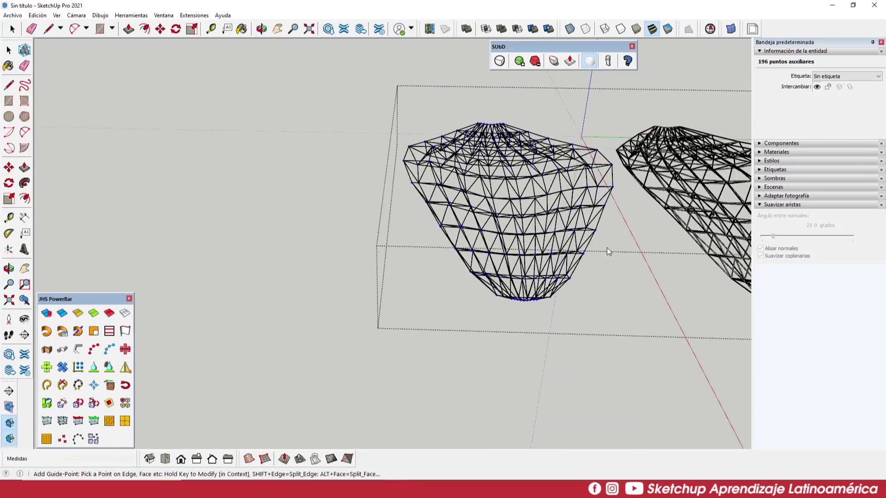
{"action": "middle_click_drag", "start_coordinate": [555, 180], "coordinate": [545, 175]}
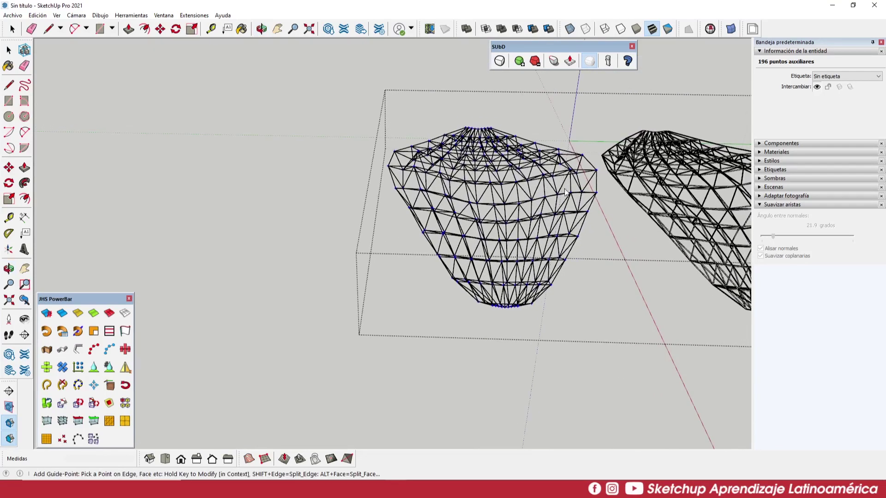
{"action": "key", "text": "m"}
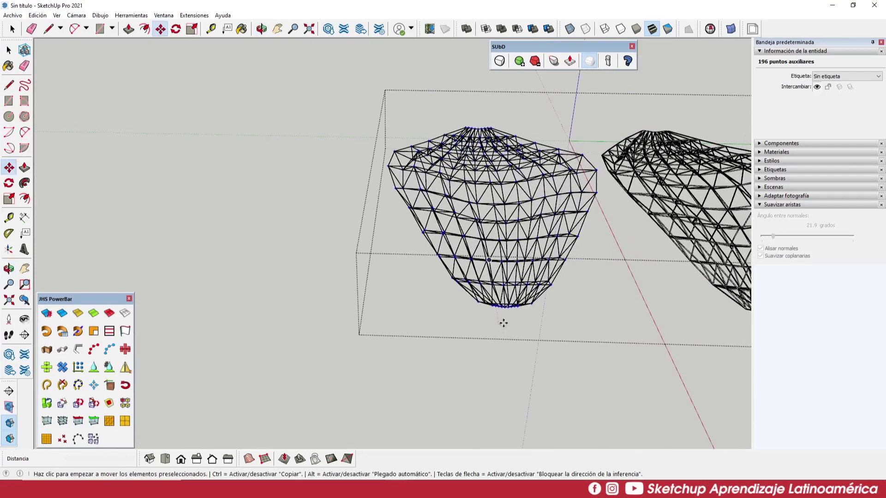
{"action": "left_click", "coordinate": [498, 324]}
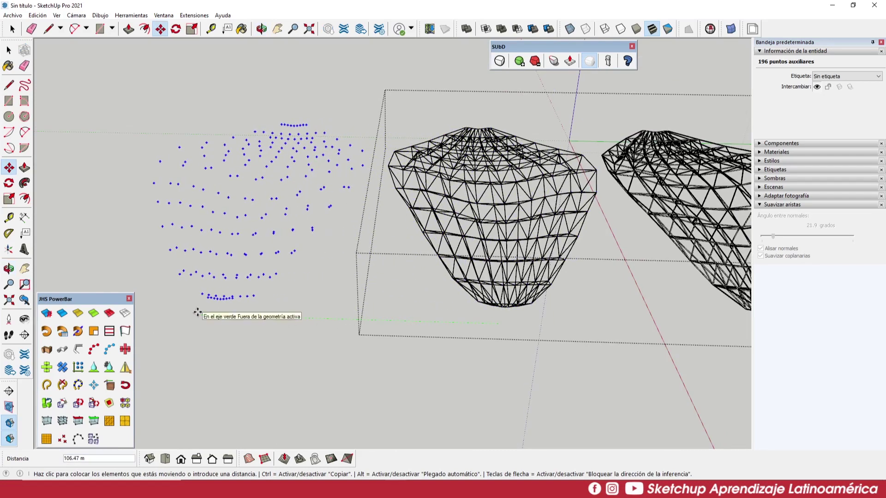
{"action": "type", "text": "100"}
{"action": "key", "text": "Return"}
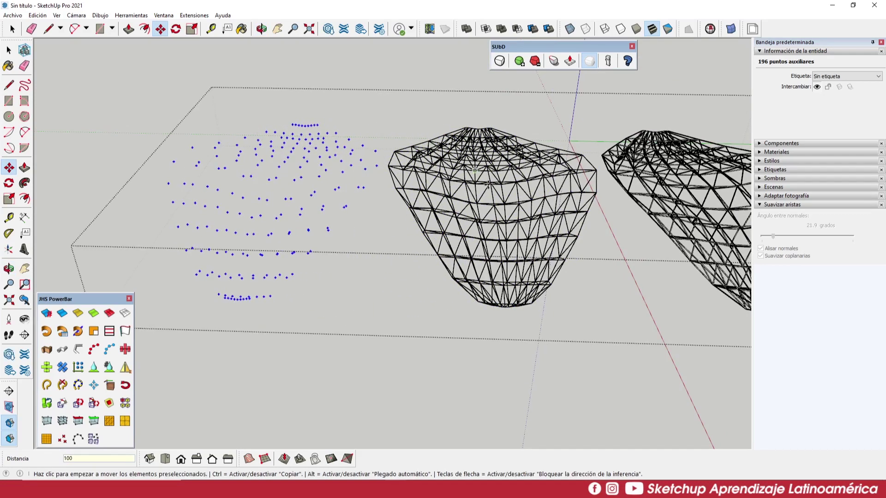
{"action": "key", "text": "space"}
- Deselect the guide points and view the point cloud from the front
{"action": "scroll", "coordinate": [481, 198], "scroll_direction": "up", "scroll_amount": 2}
{"action": "scroll", "coordinate": [480, 197], "scroll_direction": "up", "scroll_amount": 2}
{"action": "scroll", "coordinate": [477, 263], "scroll_direction": "up", "scroll_amount": 2}
{"action": "mouse_move", "coordinate": [436, 263]}
{"action": "middle_mouse_down"}
{"action": "mouse_move", "coordinate": [411, 196]}
{"action": "mouse_move", "coordinate": [419, 341]}
{"action": "mouse_move", "coordinate": [402, 273]}
{"action": "mouse_move", "coordinate": [406, 290]}
{"action": "middle_mouse_up"}
{"action": "middle_click_drag", "start_coordinate": [434, 378], "coordinate": [445, 331]}
{"action": "left_click", "coordinate": [400, 267]}
{"action": "middle_click_drag", "start_coordinate": [399, 267], "coordinate": [408, 264]}
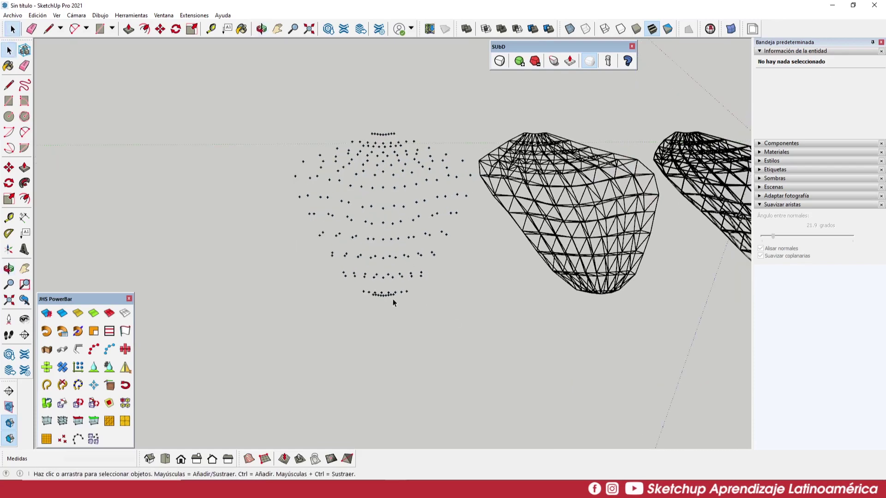
{"action": "middle_click_drag", "start_coordinate": [382, 358], "coordinate": [388, 300]}
{"action": "scroll", "coordinate": [404, 225], "scroll_direction": "up", "scroll_amount": 2}
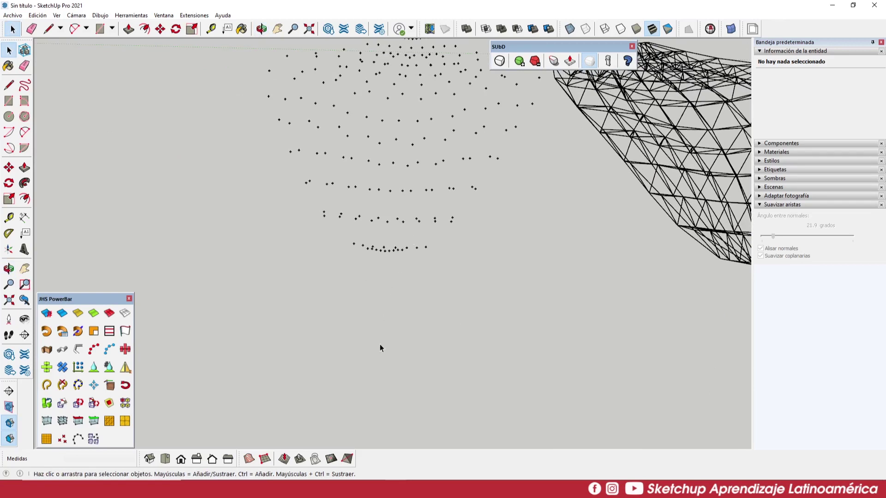
- Place the first corner of a rectangle for the cube base
{"action": "key", "text": "r"}
{"action": "left_click", "coordinate": [372, 358]}
{"action": "scroll", "coordinate": [375, 358], "scroll_direction": "up", "scroll_amount": 1}
- Finish the 2 m square, extrude it into a cube and group it
{"action": "scroll", "coordinate": [375, 356], "scroll_direction": "up", "scroll_amount": 2}
{"action": "scroll", "coordinate": [377, 354], "scroll_direction": "up", "scroll_amount": 3}
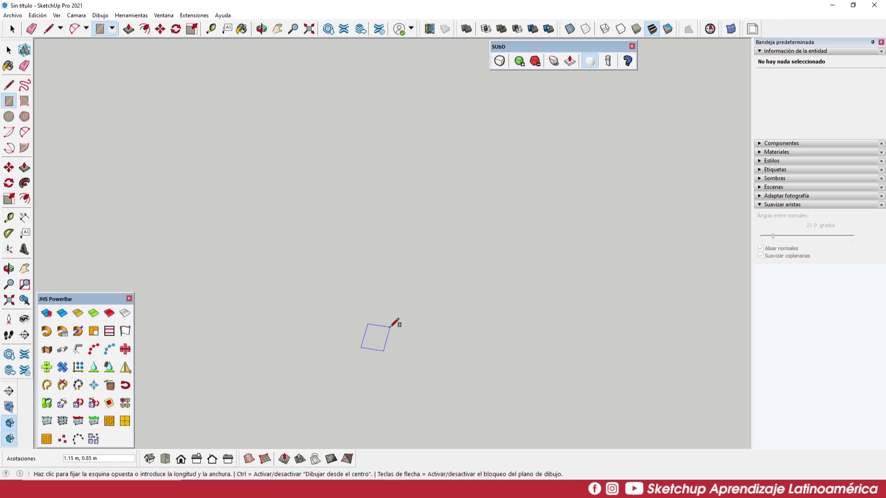
{"action": "left_click", "coordinate": [394, 323]}
{"action": "key", "text": "p"}
{"action": "mouse_move", "coordinate": [404, 323]}
{"action": "left_mouse_down"}
{"action": "mouse_move", "coordinate": [405, 309]}
{"action": "mouse_move", "coordinate": [384, 310]}
{"action": "left_mouse_up"}
{"action": "key", "text": "o"}
{"action": "key", "text": "space"}
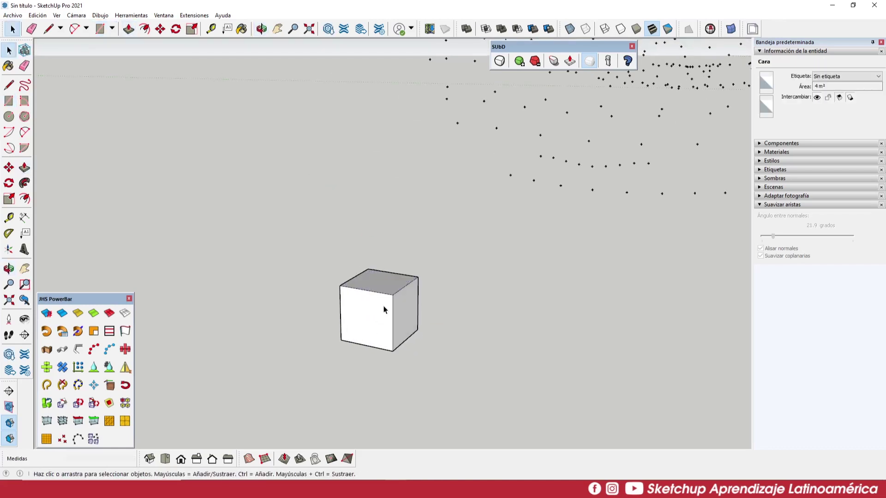
{"action": "triple_click", "coordinate": [386, 312]}
{"action": "key", "text": "g"}
- Apply SUbD subdivision twice to round the cube into a sphere
{"action": "middle_click_drag", "start_coordinate": [386, 312], "coordinate": [416, 277]}
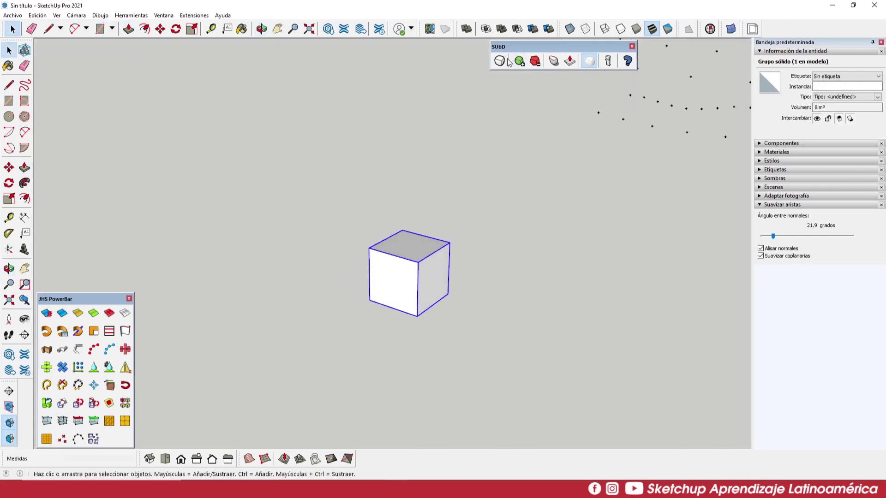
{"action": "scroll", "coordinate": [459, 277], "scroll_direction": "up", "scroll_amount": 1}
{"action": "scroll", "coordinate": [494, 229], "scroll_direction": "up", "scroll_amount": 1}
{"action": "scroll", "coordinate": [428, 244], "scroll_direction": "up", "scroll_amount": 1}
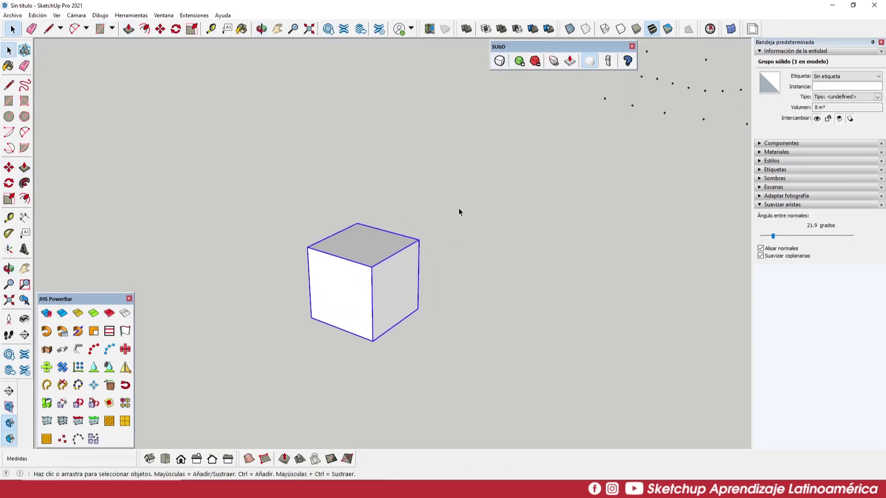
{"action": "left_click", "coordinate": [501, 64]}
{"action": "left_click", "coordinate": [519, 63]}
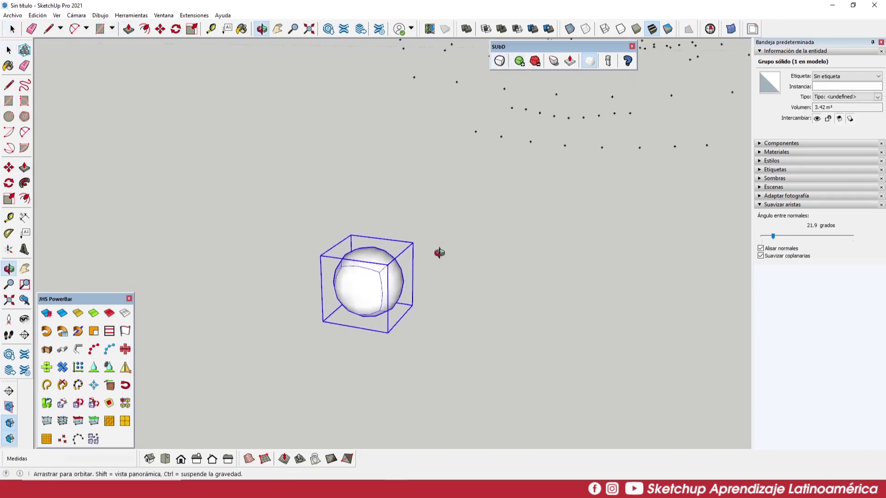
- Make the sphere a component named 'union' and select its geometry
{"action": "middle_click_drag", "start_coordinate": [405, 253], "coordinate": [362, 277]}
{"action": "right_click", "coordinate": [369, 284]}
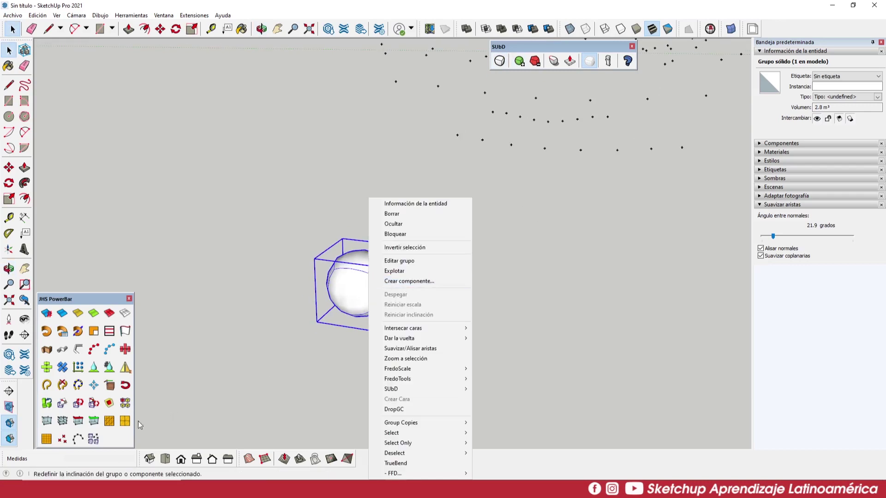
{"action": "left_click", "coordinate": [408, 283]}
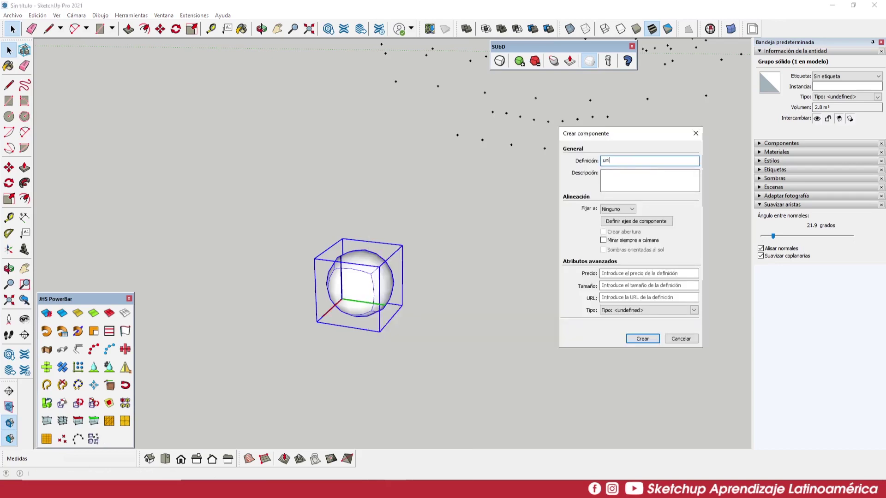
{"action": "type", "text": "on"}
{"action": "key", "text": "Return"}
{"action": "mouse_move", "coordinate": [425, 336]}
{"action": "middle_mouse_down"}
{"action": "mouse_move", "coordinate": [405, 303]}
{"action": "mouse_move", "coordinate": [536, 256]}
{"action": "middle_mouse_up"}
{"action": "triple_click", "coordinate": [535, 256]}
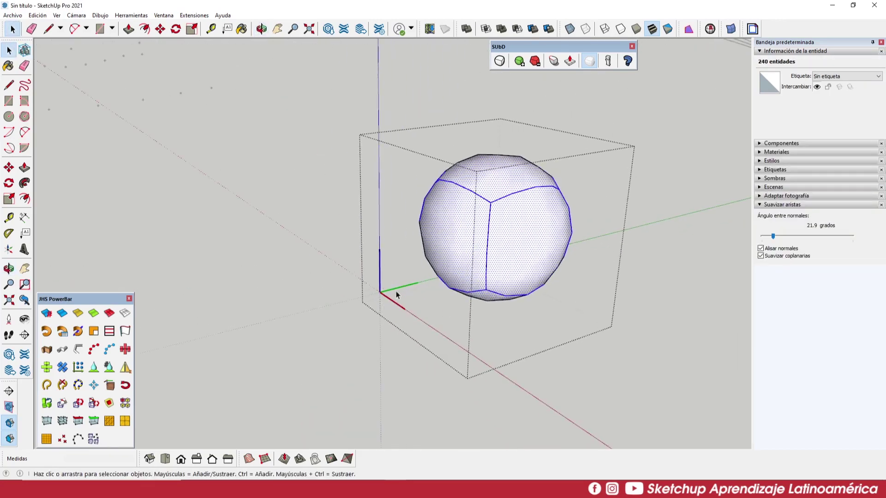
- Start moving the union sphere, then cancel the move and orbit around it
{"action": "middle_click_drag", "start_coordinate": [452, 287], "coordinate": [536, 258]}
{"action": "key", "text": "m"}
{"action": "left_click", "coordinate": [541, 255]}
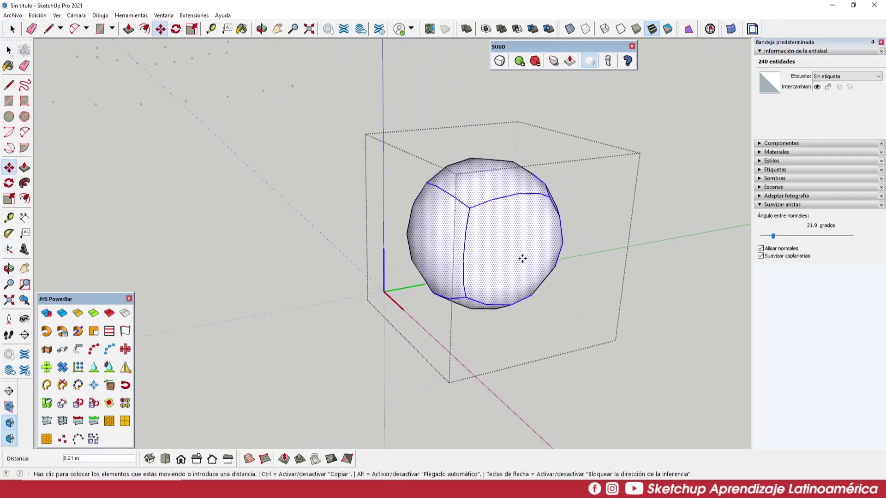
{"action": "middle_click_drag", "start_coordinate": [385, 293], "coordinate": [455, 316]}
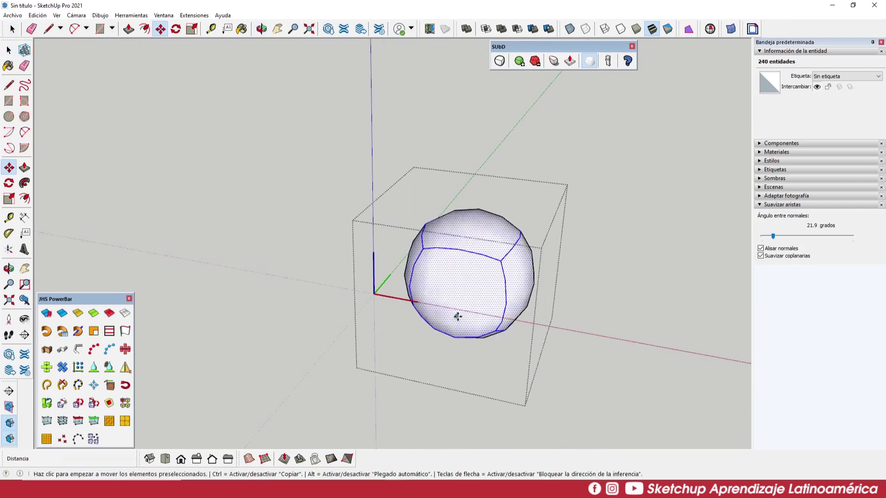
{"action": "middle_click_drag", "start_coordinate": [386, 283], "coordinate": [396, 208]}
{"action": "key", "text": "space"}
{"action": "mouse_move", "coordinate": [345, 284]}
{"action": "middle_mouse_down"}
{"action": "mouse_move", "coordinate": [366, 303]}
{"action": "mouse_move", "coordinate": [339, 312]}
{"action": "middle_mouse_up"}
{"action": "key", "text": "o"}
{"action": "mouse_move", "coordinate": [323, 369]}
{"action": "left_mouse_down"}
{"action": "mouse_move", "coordinate": [297, 386]}
{"action": "mouse_move", "coordinate": [339, 316]}
{"action": "left_mouse_up"}
{"action": "key", "text": "space"}
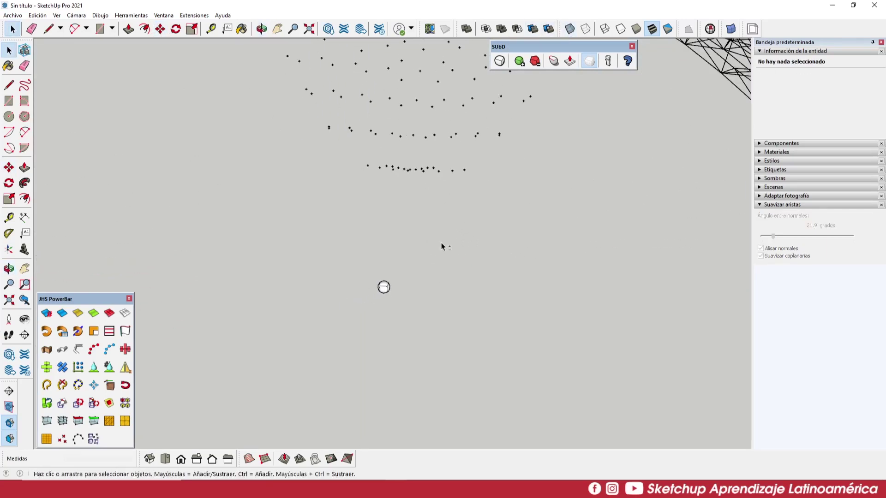
- Cut the guide points out of their group and paste them in place
{"action": "left_click", "coordinate": [400, 287]}
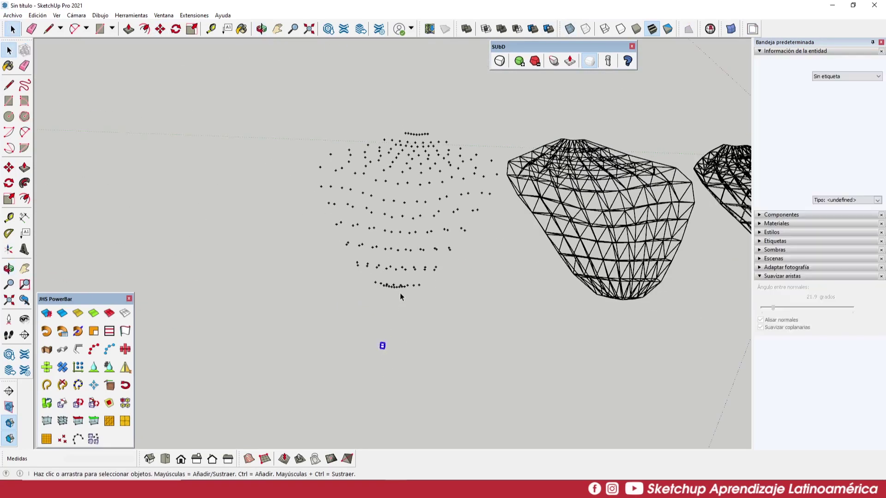
{"action": "double_click", "coordinate": [400, 287]}
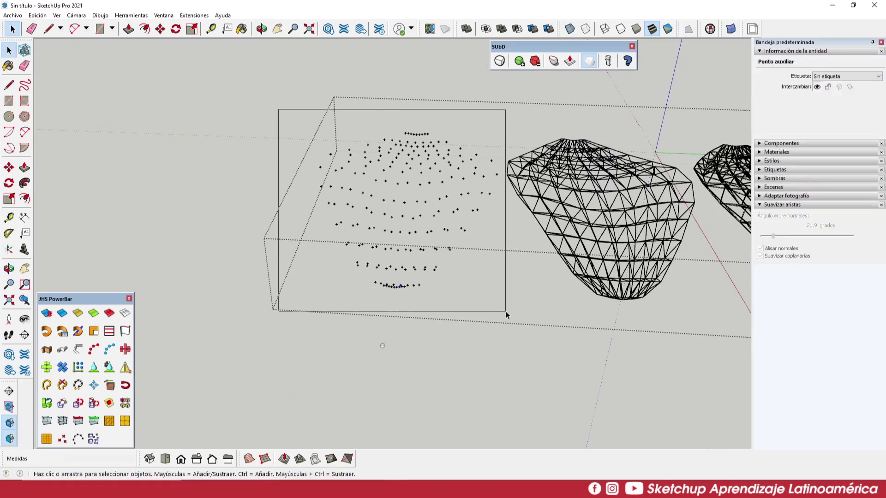
{"action": "left_click", "coordinate": [439, 215]}
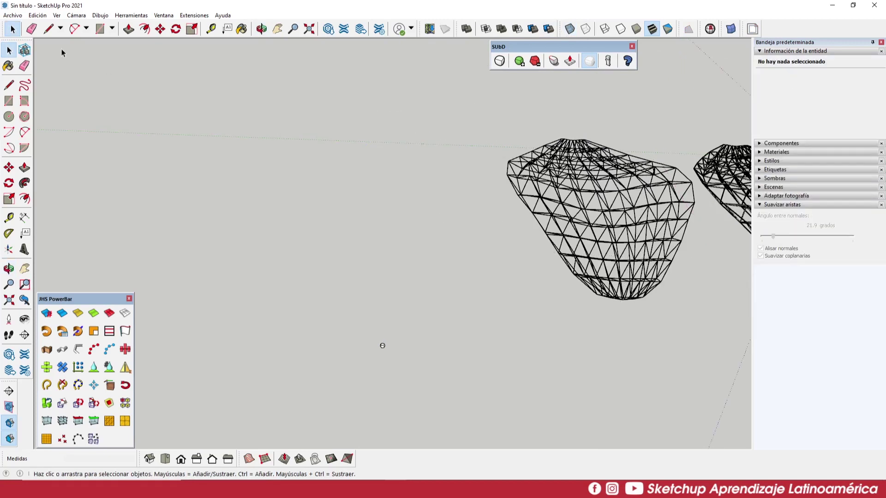
{"action": "left_click", "coordinate": [37, 15]}
{"action": "left_click", "coordinate": [74, 80]}
{"action": "mouse_move", "coordinate": [466, 224]}
{"action": "middle_mouse_down"}
{"action": "mouse_move", "coordinate": [318, 381]}
{"action": "mouse_move", "coordinate": [311, 365]}
{"action": "middle_mouse_up"}
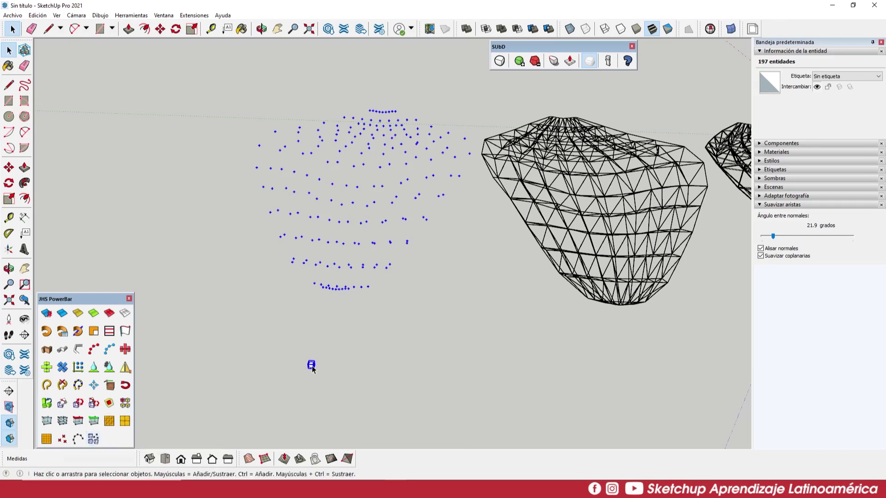
- Place sphere components on every guide point and zoom in on the field of spheres
{"action": "left_click", "coordinate": [100, 444]}
{"action": "mouse_move", "coordinate": [375, 297]}
{"action": "middle_mouse_down"}
{"action": "mouse_move", "coordinate": [376, 188]}
{"action": "mouse_move", "coordinate": [342, 229]}
{"action": "middle_mouse_up"}
{"action": "scroll", "coordinate": [350, 235], "scroll_direction": "up", "scroll_amount": 2}
{"action": "scroll", "coordinate": [360, 240], "scroll_direction": "up", "scroll_amount": 3}
{"action": "scroll", "coordinate": [362, 245], "scroll_direction": "up", "scroll_amount": 3}
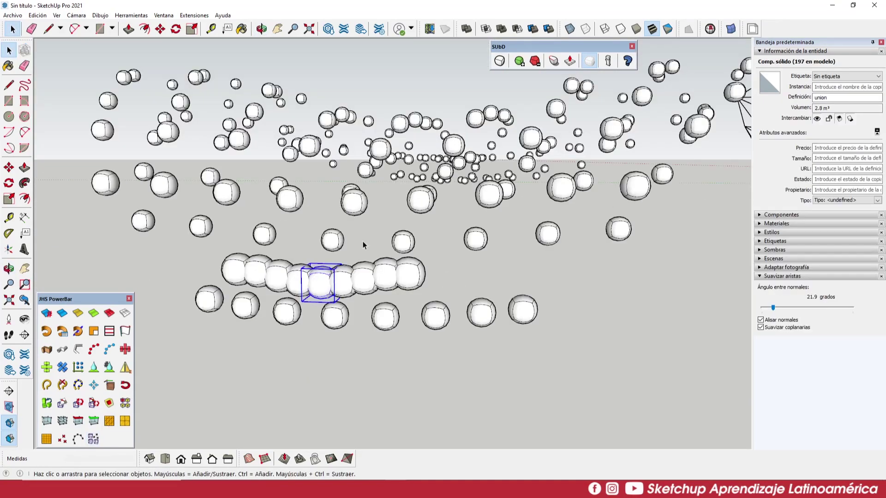
{"action": "scroll", "coordinate": [320, 276], "scroll_direction": "up", "scroll_amount": 1}
- Inside the sphere component, scale its geometry smaller about its centre
{"action": "double_click", "coordinate": [323, 284]}
{"action": "key", "text": "ctrl+a"}
{"action": "scroll", "coordinate": [325, 284], "scroll_direction": "up", "scroll_amount": 2}
{"action": "key", "text": "s"}
{"action": "left_click", "coordinate": [352, 257]}
{"action": "key", "text": "ctrl"}
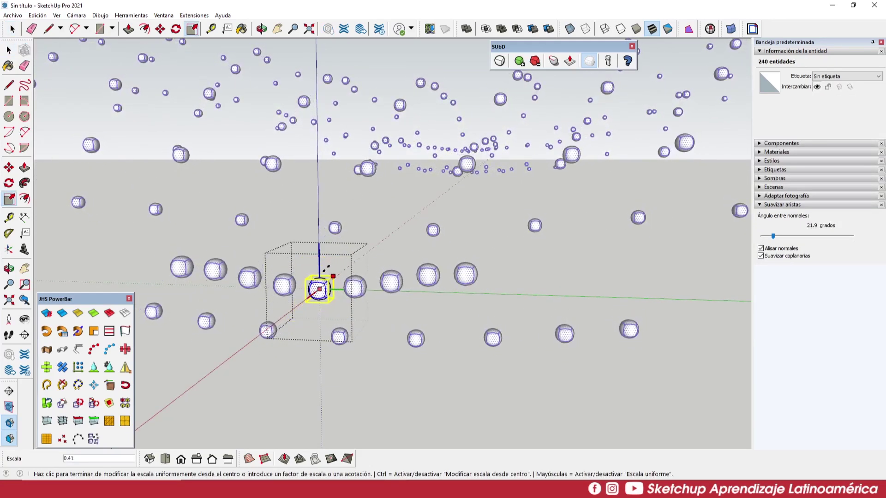
{"action": "left_click", "coordinate": [326, 269]}
{"action": "key", "text": "space"}
{"action": "mouse_move", "coordinate": [353, 257]}
{"action": "middle_mouse_down"}
{"action": "mouse_move", "coordinate": [329, 338]}
{"action": "mouse_move", "coordinate": [363, 256]}
{"action": "middle_mouse_up"}
{"action": "scroll", "coordinate": [326, 277], "scroll_direction": "down", "scroll_amount": 5}
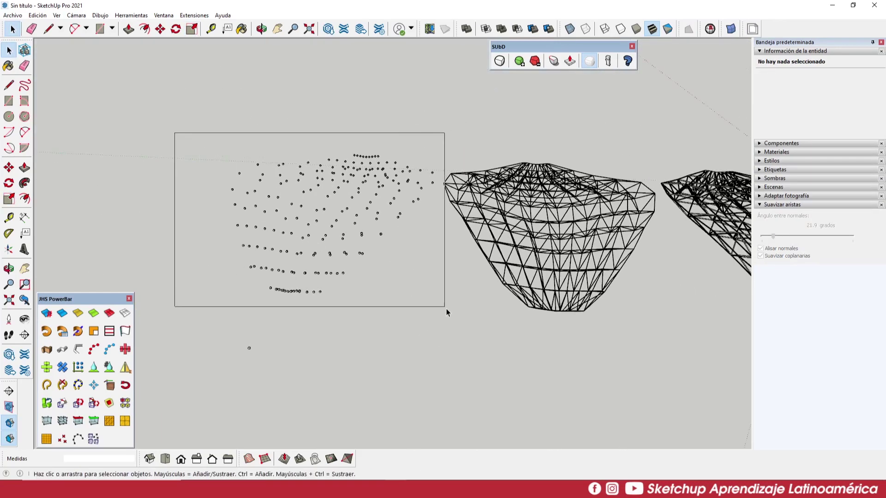
- Box-select the joint point cloud and keep only the sphere components selected
{"action": "left_click_drag", "start_coordinate": [444, 304], "coordinate": [441, 310]}
{"action": "scroll", "coordinate": [249, 320], "scroll_direction": "up", "scroll_amount": 3}
{"action": "scroll", "coordinate": [220, 310], "scroll_direction": "up", "scroll_amount": 2}
{"action": "scroll", "coordinate": [220, 313], "scroll_direction": "up", "scroll_amount": 3}
{"action": "scroll", "coordinate": [306, 307], "scroll_direction": "up", "scroll_amount": 1}
{"action": "right_click", "coordinate": [309, 305]}
{"action": "mouse_move", "coordinate": [338, 275]}
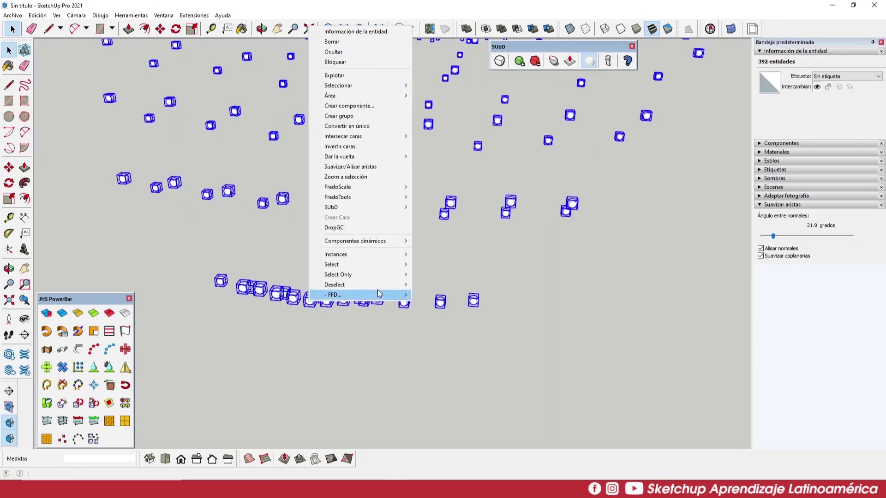
{"action": "left_click", "coordinate": [452, 50]}
{"action": "scroll", "coordinate": [275, 271], "scroll_direction": "down", "scroll_amount": 2}
{"action": "scroll", "coordinate": [278, 272], "scroll_direction": "down", "scroll_amount": 3}
{"action": "scroll", "coordinate": [295, 281], "scroll_direction": "down", "scroll_amount": 2}
- Move the selected spheres onto the nodes of the tubed frame
{"action": "key", "text": "m"}
{"action": "left_click", "coordinate": [295, 276]}
{"action": "scroll", "coordinate": [480, 301], "scroll_direction": "up", "scroll_amount": 2}
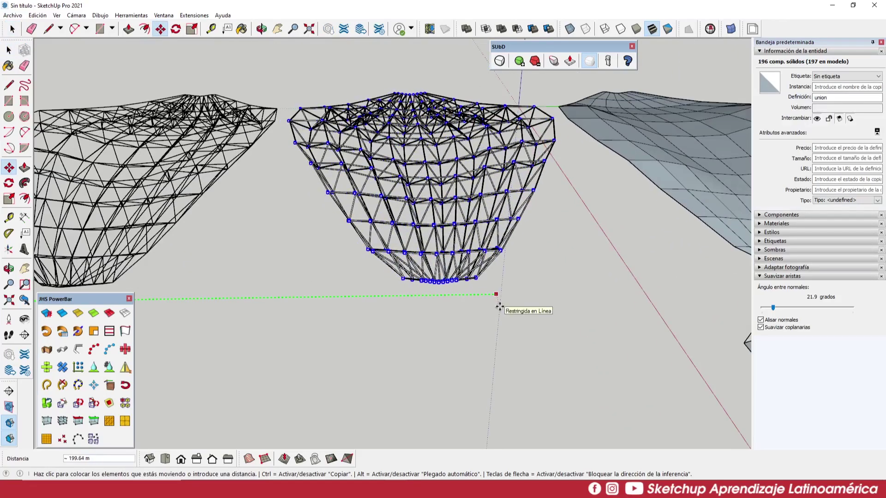
{"action": "key", "text": "Return"}
{"action": "key", "text": "space"}
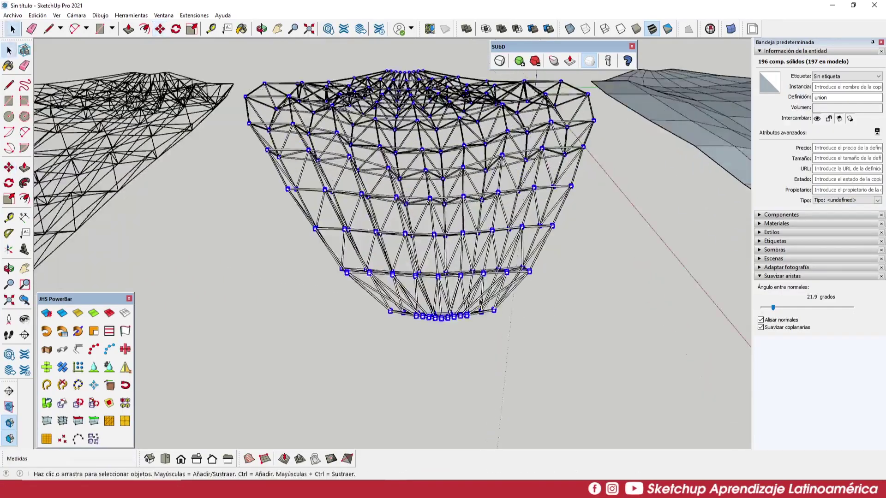
{"action": "scroll", "coordinate": [457, 258], "scroll_direction": "up", "scroll_amount": 3}
- Inspect the tube frame, then select both wireframe meshes and clear the selection
{"action": "mouse_move", "coordinate": [457, 258]}
{"action": "middle_mouse_down"}
{"action": "mouse_move", "coordinate": [398, 246]}
{"action": "mouse_move", "coordinate": [416, 277]}
{"action": "mouse_move", "coordinate": [876, 352]}
{"action": "mouse_move", "coordinate": [416, 258]}
{"action": "mouse_move", "coordinate": [398, 265]}
{"action": "mouse_move", "coordinate": [497, 271]}
{"action": "mouse_move", "coordinate": [581, 380]}
{"action": "middle_mouse_up"}
{"action": "scroll", "coordinate": [415, 252], "scroll_direction": "up", "scroll_amount": 3}
{"action": "scroll", "coordinate": [398, 246], "scroll_direction": "down", "scroll_amount": 3}
{"action": "scroll", "coordinate": [415, 277], "scroll_direction": "down", "scroll_amount": 3}
{"action": "scroll", "coordinate": [398, 265], "scroll_direction": "up", "scroll_amount": 3}
{"action": "scroll", "coordinate": [498, 271], "scroll_direction": "down", "scroll_amount": 3}
{"action": "scroll", "coordinate": [563, 360], "scroll_direction": "up", "scroll_amount": 2}
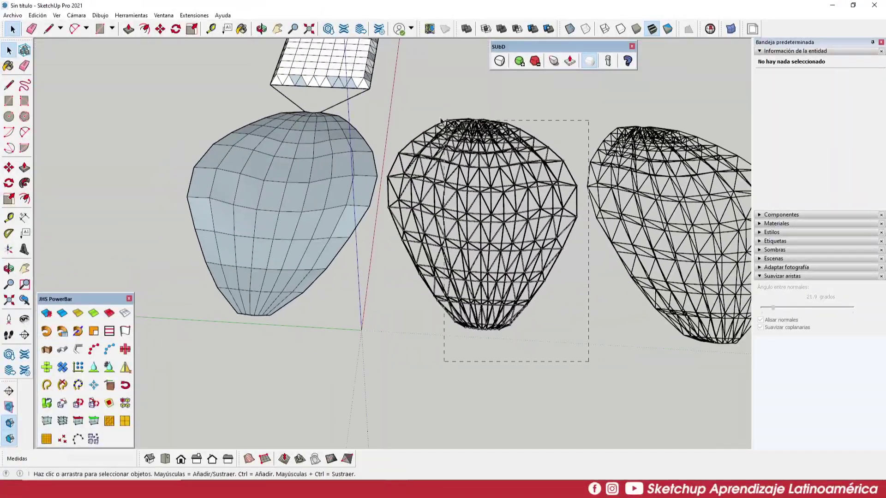
{"action": "left_click_drag", "start_coordinate": [441, 121], "coordinate": [441, 121]}
{"action": "mouse_move", "coordinate": [440, 121]}
{"action": "middle_mouse_down"}
{"action": "mouse_move", "coordinate": [493, 229]}
{"action": "mouse_move", "coordinate": [483, 222]}
{"action": "mouse_move", "coordinate": [463, 393]}
{"action": "middle_mouse_up"}
{"action": "left_click", "coordinate": [493, 220]}
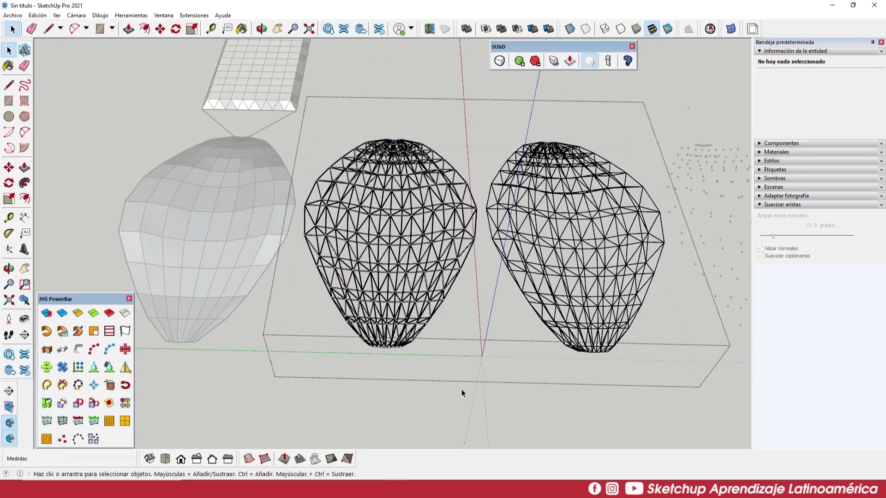
- Cut the left wireframe mesh group and paste it back in place
{"action": "left_click_drag", "start_coordinate": [224, 89], "coordinate": [225, 89]}
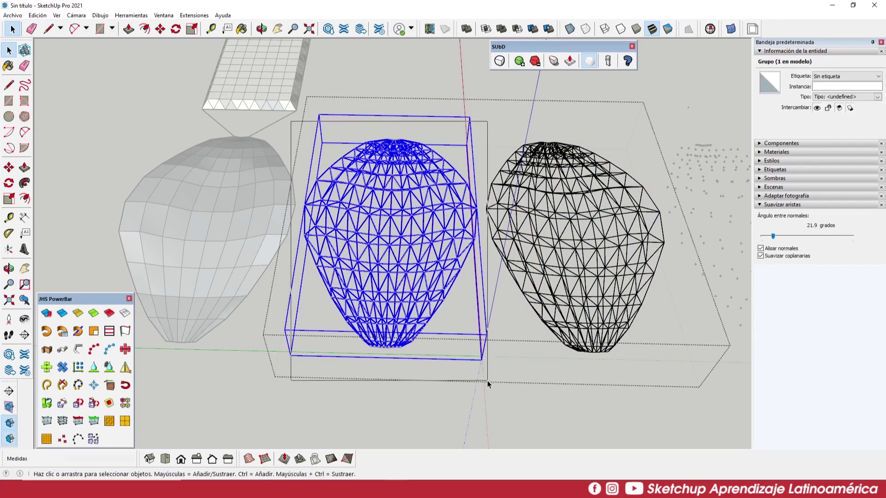
{"action": "key", "text": "Delete"}
{"action": "key", "text": "Escape"}
{"action": "left_click", "coordinate": [37, 15]}
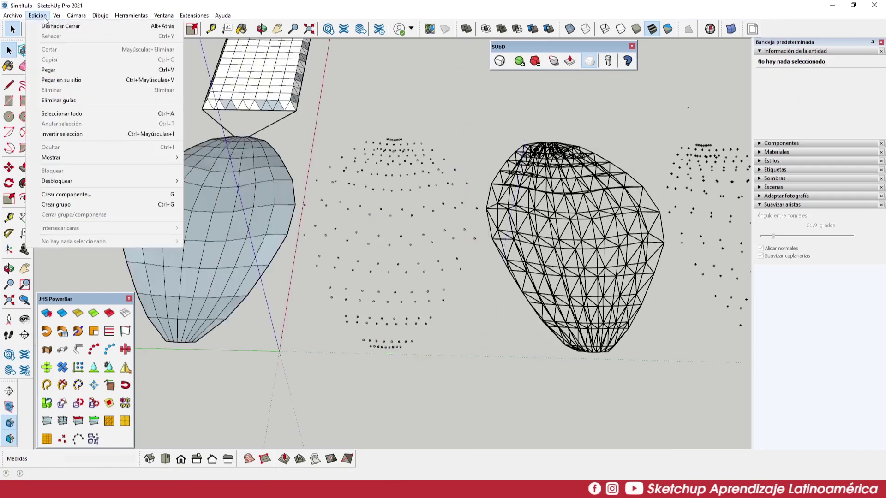
{"action": "left_click", "coordinate": [62, 80]}
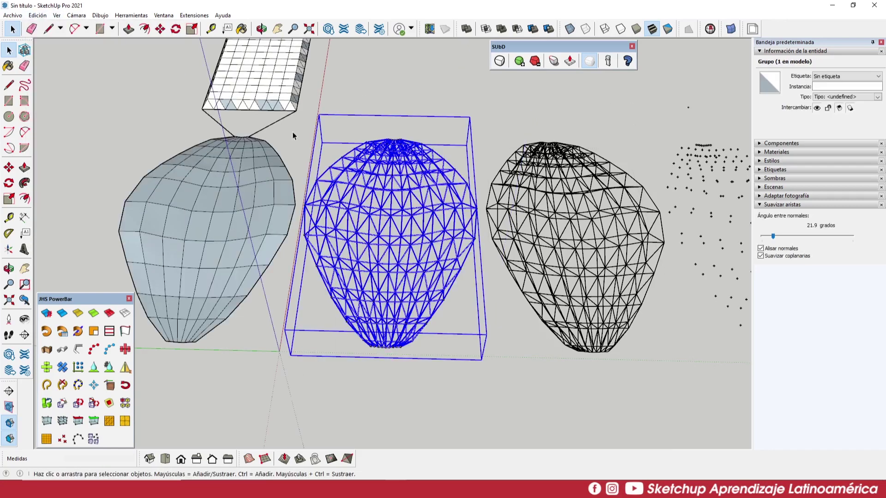
- Move the frame with its joints underneath the grey shell and orbit to check
{"action": "left_click_drag", "start_coordinate": [473, 375], "coordinate": [481, 381]}
{"action": "middle_click_drag", "start_coordinate": [480, 381], "coordinate": [468, 186]}
{"action": "left_click", "coordinate": [440, 267]}
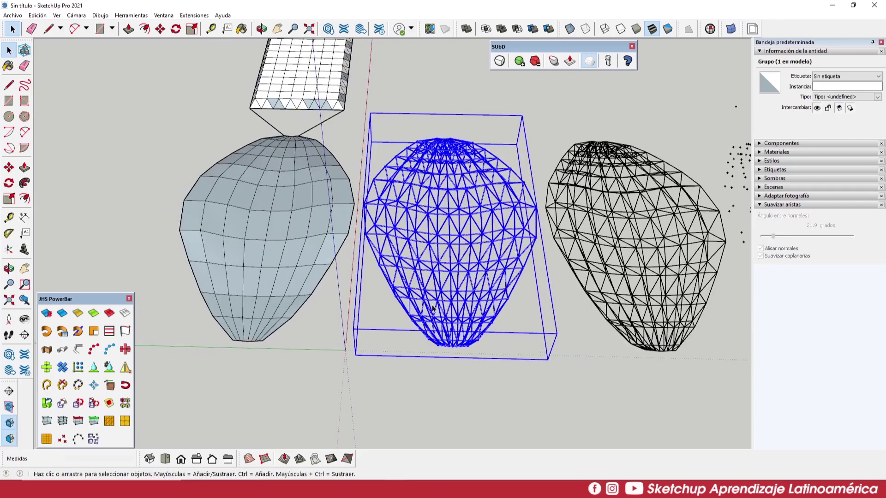
{"action": "key", "text": "m"}
{"action": "left_click", "coordinate": [451, 356]}
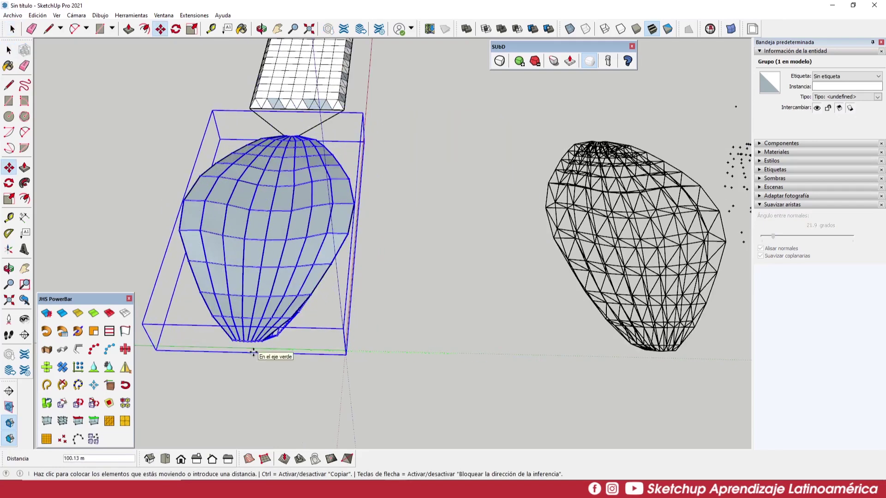
{"action": "type", "text": "100"}
{"action": "key", "text": "Return"}
{"action": "scroll", "coordinate": [253, 353], "scroll_direction": "up", "scroll_amount": 3}
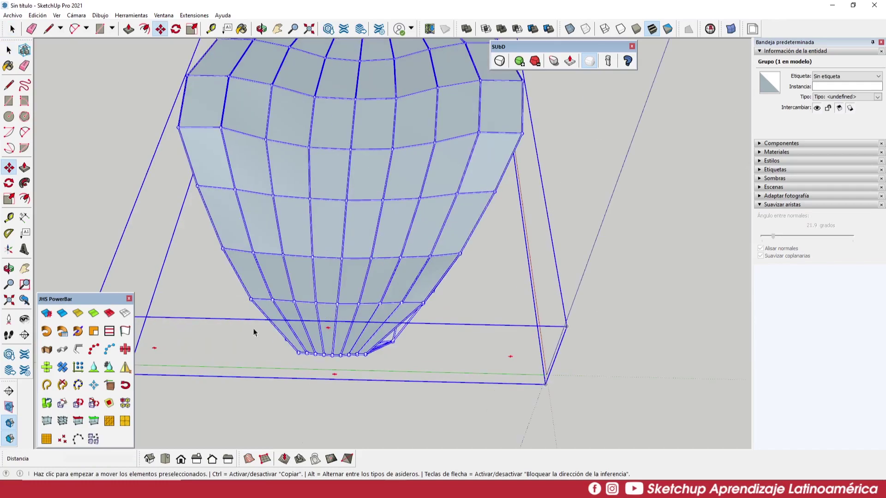
{"action": "key", "text": "space"}
{"action": "mouse_move", "coordinate": [376, 317]}
{"action": "middle_mouse_down"}
{"action": "mouse_move", "coordinate": [392, 211]}
{"action": "mouse_move", "coordinate": [430, 236]}
{"action": "middle_mouse_up"}
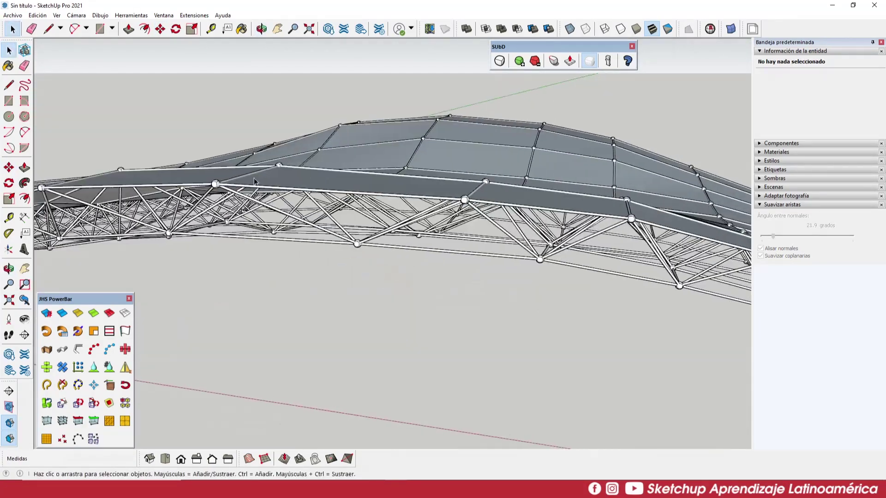
{"action": "mouse_move", "coordinate": [430, 236]}
{"action": "middle_mouse_down"}
{"action": "mouse_move", "coordinate": [373, 234]}
{"action": "mouse_move", "coordinate": [505, 270]}
{"action": "middle_mouse_up"}
- Push the whole roof skin outward with JointPushPull into a thick slab over the truss
{"action": "triple_click", "coordinate": [446, 257]}
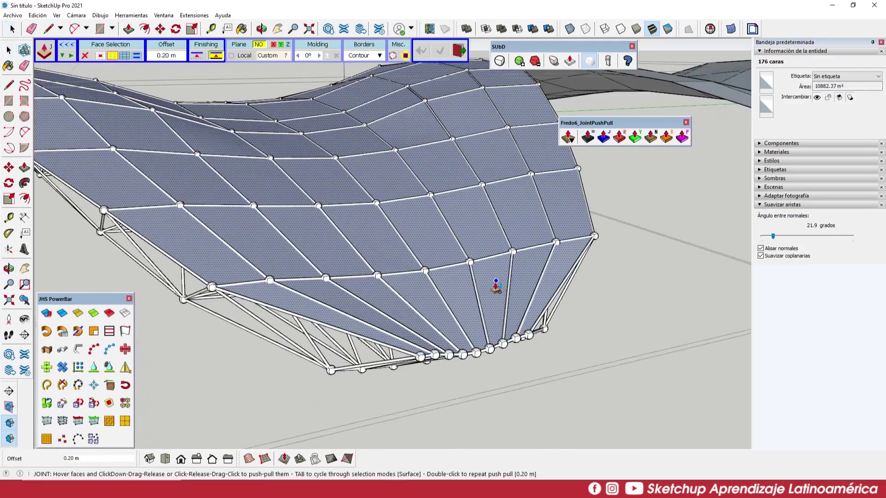
{"action": "left_click_drag", "start_coordinate": [495, 283], "coordinate": [498, 279]}
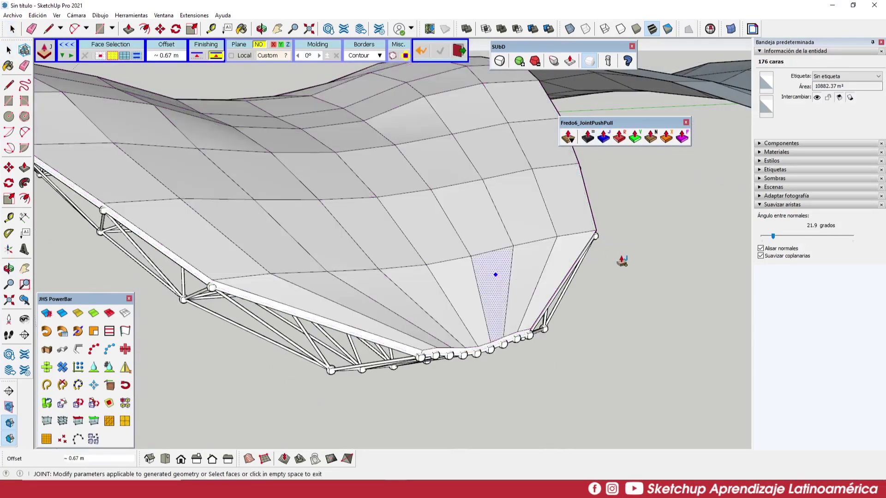
{"action": "triple_click", "coordinate": [518, 220]}
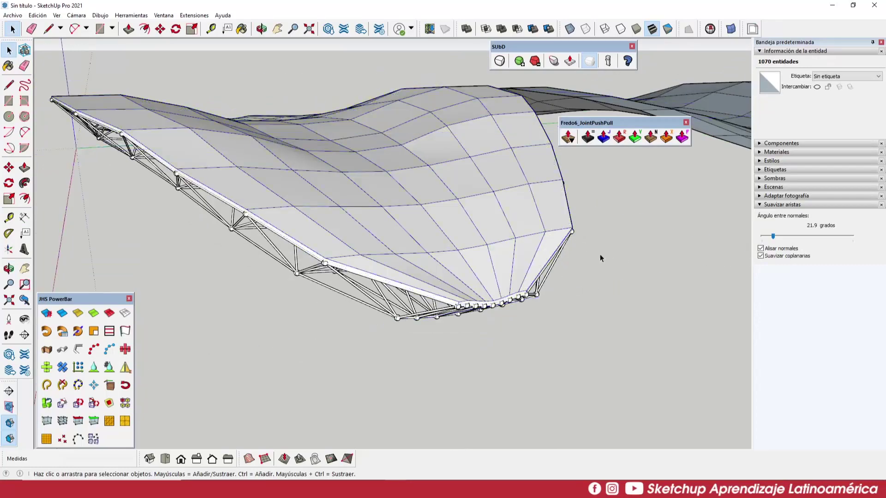
{"action": "middle_click_drag", "start_coordinate": [600, 254], "coordinate": [552, 217]}
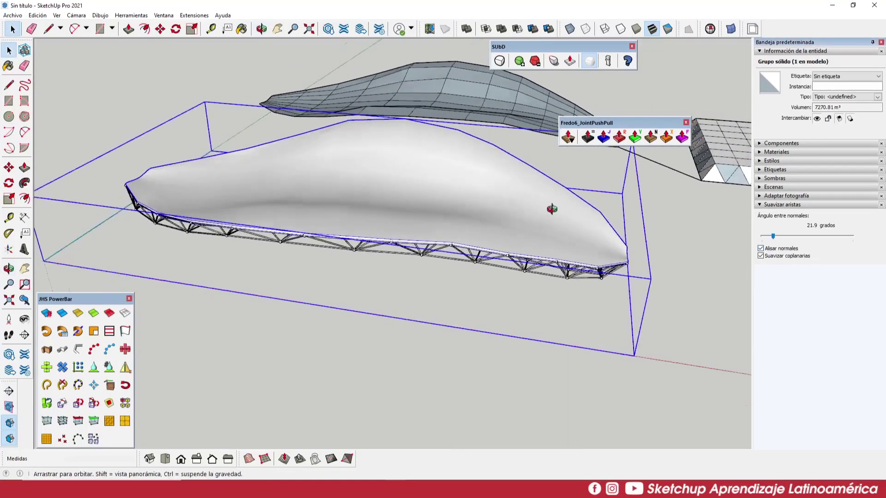
{"action": "mouse_move", "coordinate": [551, 205]}
{"action": "middle_mouse_down"}
{"action": "mouse_move", "coordinate": [329, 151]}
{"action": "mouse_move", "coordinate": [431, 195]}
{"action": "mouse_move", "coordinate": [680, 243]}
{"action": "mouse_move", "coordinate": [629, 184]}
{"action": "mouse_move", "coordinate": [408, 284]}
{"action": "mouse_move", "coordinate": [420, 212]}
{"action": "mouse_move", "coordinate": [400, 239]}
{"action": "mouse_move", "coordinate": [669, 166]}
{"action": "mouse_move", "coordinate": [334, 289]}
{"action": "mouse_move", "coordinate": [295, 270]}
{"action": "mouse_move", "coordinate": [314, 253]}
{"action": "mouse_move", "coordinate": [124, 221]}
{"action": "mouse_move", "coordinate": [295, 240]}
{"action": "mouse_move", "coordinate": [466, 242]}
{"action": "mouse_move", "coordinate": [419, 221]}
{"action": "mouse_move", "coordinate": [442, 261]}
{"action": "mouse_move", "coordinate": [412, 376]}
{"action": "middle_mouse_up"}
{"action": "triple_click", "coordinate": [442, 261]}
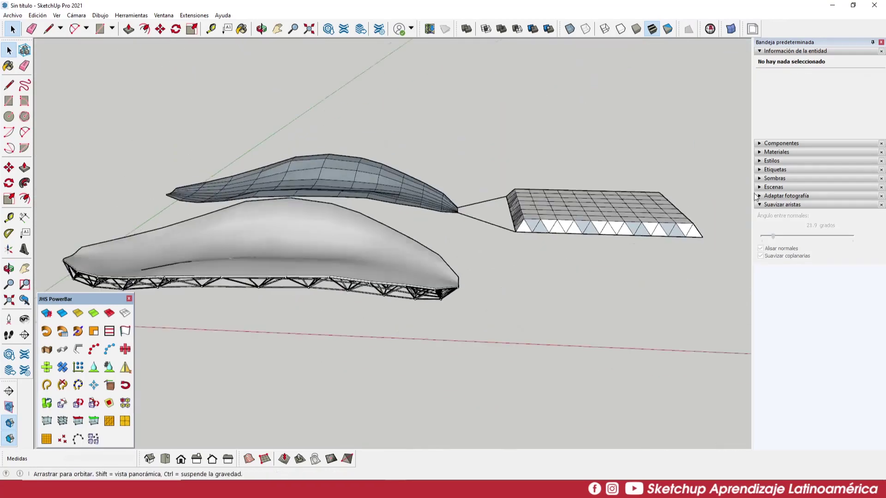
{"action": "middle_click_drag", "start_coordinate": [566, 219], "coordinate": [360, 180]}
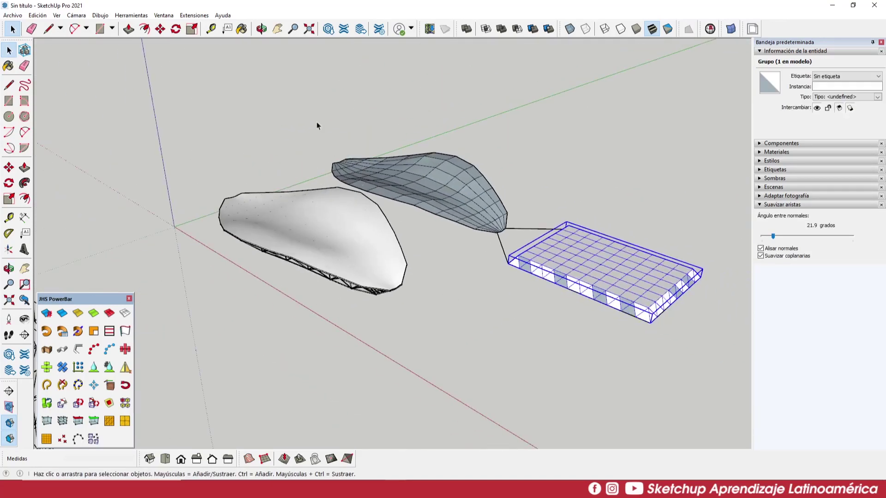
{"action": "left_click", "coordinate": [203, 17]}
{"action": "left_click", "coordinate": [97, 309]}
{"action": "mouse_move", "coordinate": [663, 211]}
{"action": "middle_mouse_down"}
{"action": "mouse_move", "coordinate": [619, 190]}
{"action": "mouse_move", "coordinate": [507, 213]}
{"action": "mouse_move", "coordinate": [351, 266]}
{"action": "middle_mouse_up"}
{"action": "scroll", "coordinate": [258, 319], "scroll_direction": "up", "scroll_amount": 2}
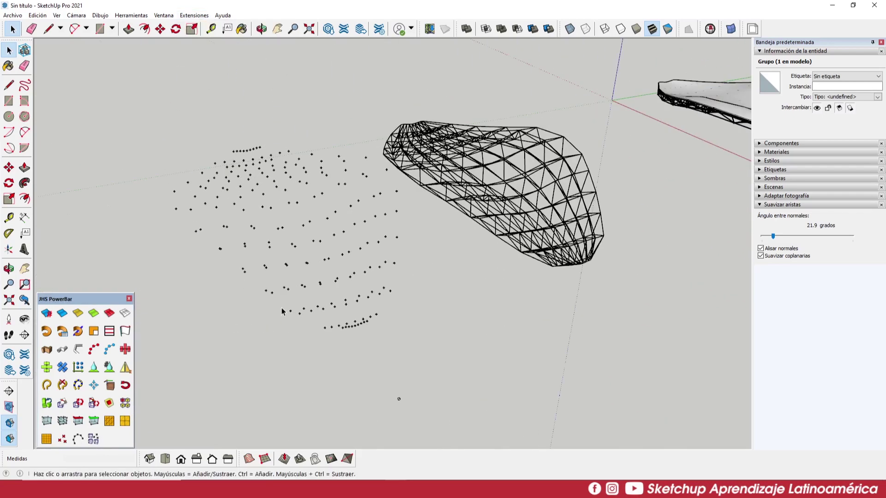
{"action": "mouse_move", "coordinate": [423, 285]}
{"action": "middle_mouse_down"}
{"action": "mouse_move", "coordinate": [481, 237]}
{"action": "mouse_move", "coordinate": [425, 212]}
{"action": "middle_mouse_up"}
{"action": "scroll", "coordinate": [403, 221], "scroll_direction": "down", "scroll_amount": 3}
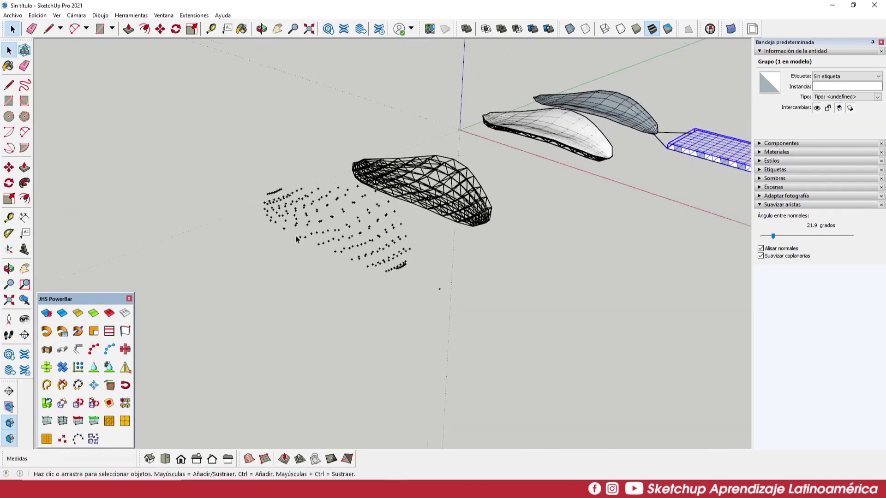
{"action": "middle_click_drag", "start_coordinate": [484, 171], "coordinate": [333, 198]}
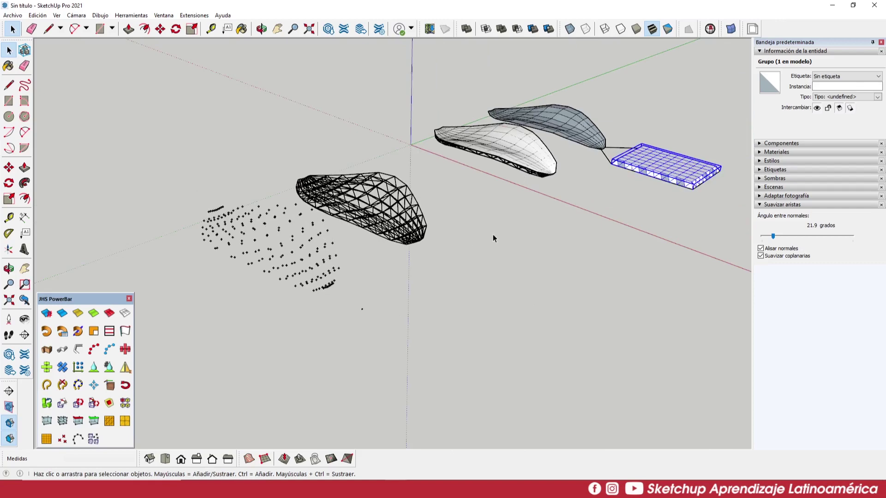
{"action": "left_click", "coordinate": [531, 235]}
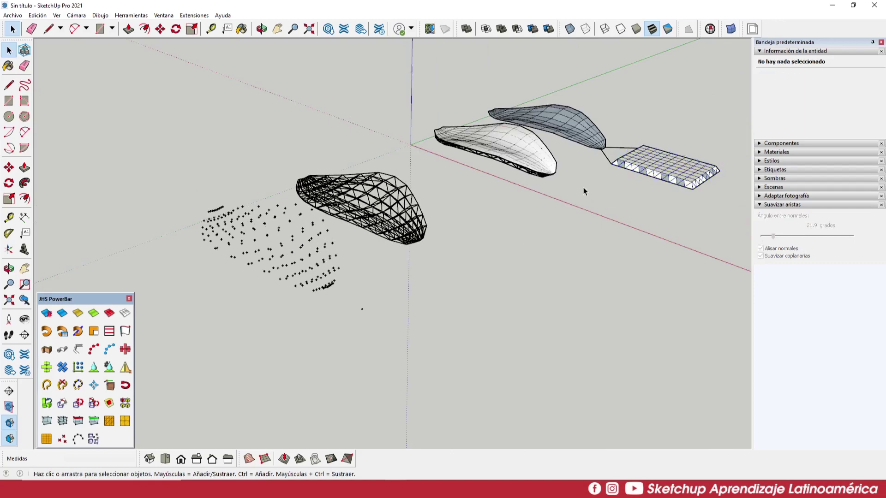
{"action": "scroll", "coordinate": [496, 181], "scroll_direction": "up", "scroll_amount": 5}
{"action": "mouse_move", "coordinate": [497, 181]}
{"action": "middle_mouse_down"}
{"action": "mouse_move", "coordinate": [260, 230]}
{"action": "mouse_move", "coordinate": [588, 194]}
{"action": "mouse_move", "coordinate": [417, 113]}
{"action": "mouse_move", "coordinate": [459, 210]}
{"action": "middle_mouse_up"}
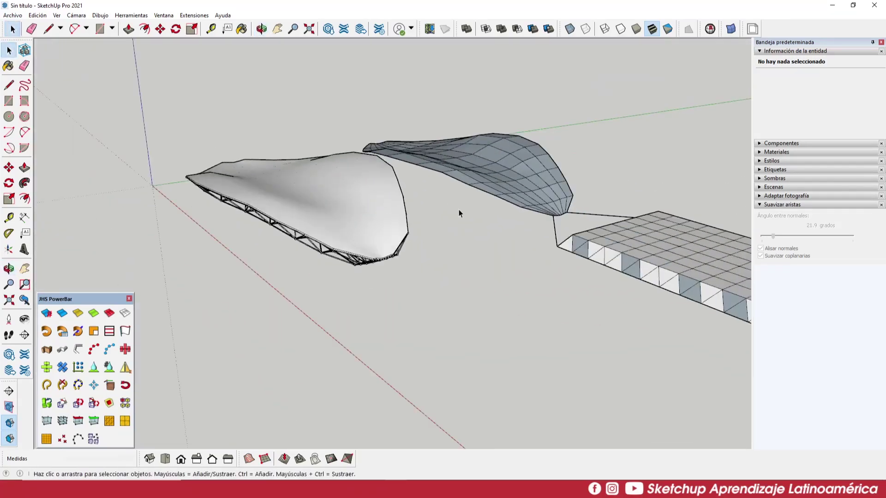
{"action": "scroll", "coordinate": [599, 222], "scroll_direction": "down", "scroll_amount": 3}
{"action": "middle_click_drag", "start_coordinate": [599, 222], "coordinate": [727, 223], "text": "shift"}
{"action": "middle_click_drag", "start_coordinate": [442, 264], "coordinate": [627, 243]}
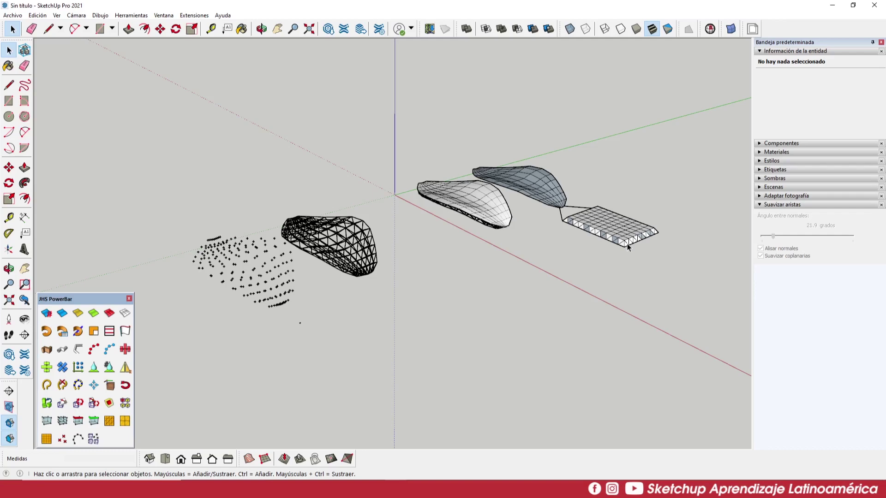
{"action": "middle_click_drag", "start_coordinate": [588, 250], "coordinate": [467, 244]}
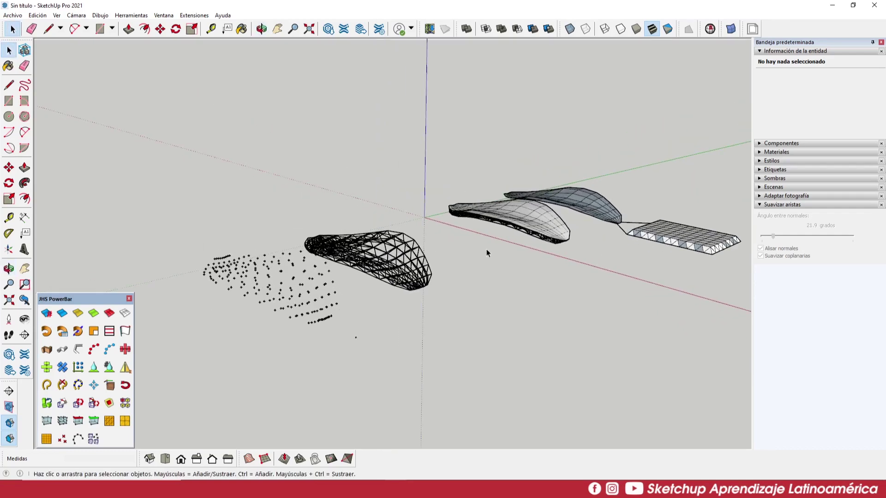
{"action": "mouse_move", "coordinate": [519, 303]}
{"action": "middle_mouse_down"}
{"action": "mouse_move", "coordinate": [576, 319]}
{"action": "mouse_move", "coordinate": [536, 399]}
{"action": "middle_mouse_up"}
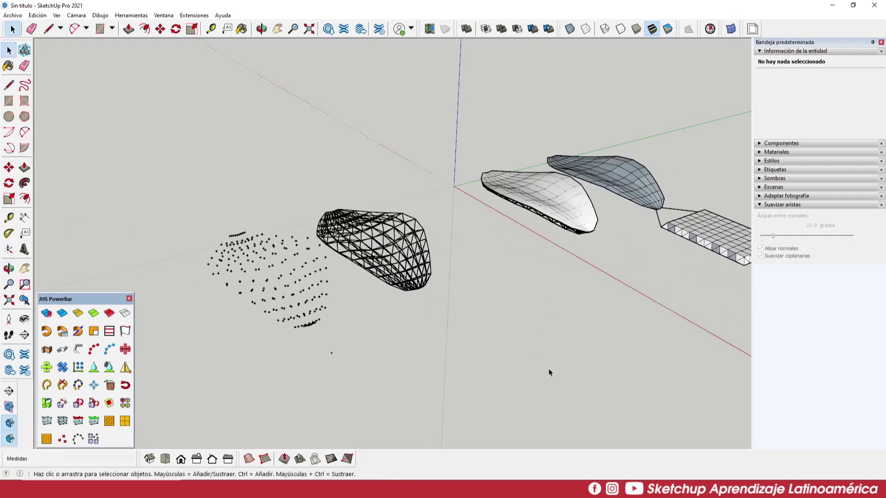